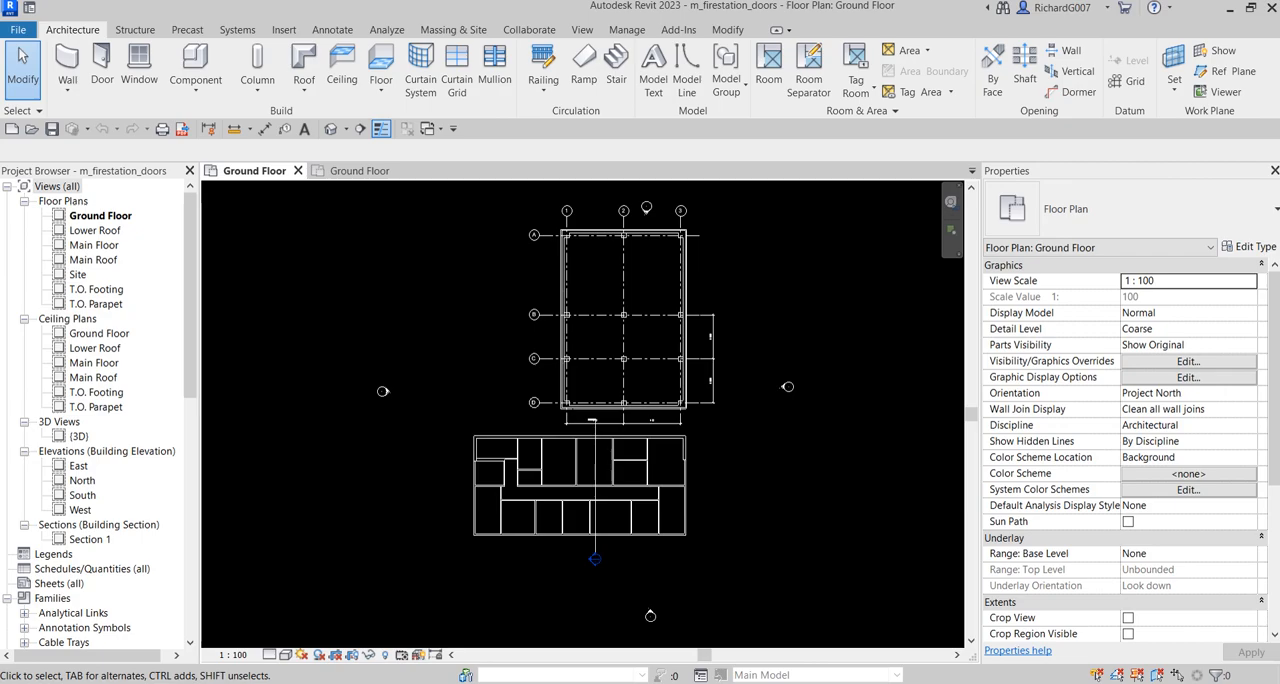
Start the Door command and choose the M_Single-Flush 0864 x 2032mm type for placement
click(709, 463)
click(729, 29)
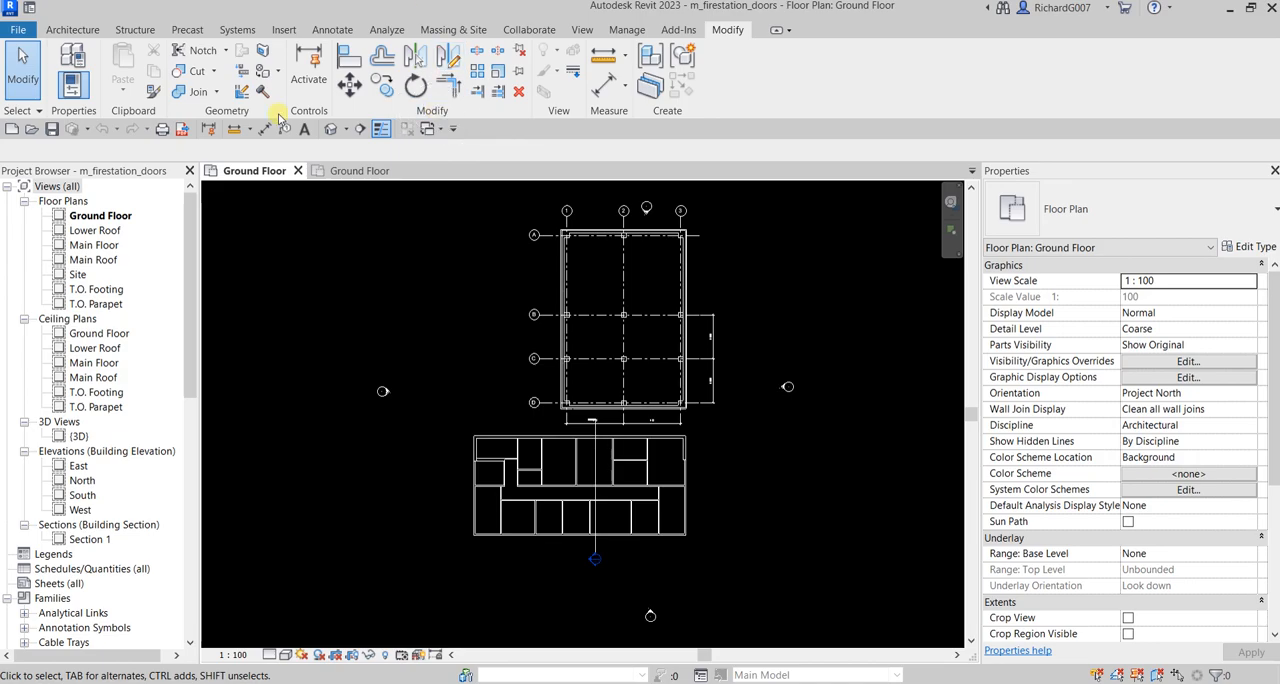
click(77, 31)
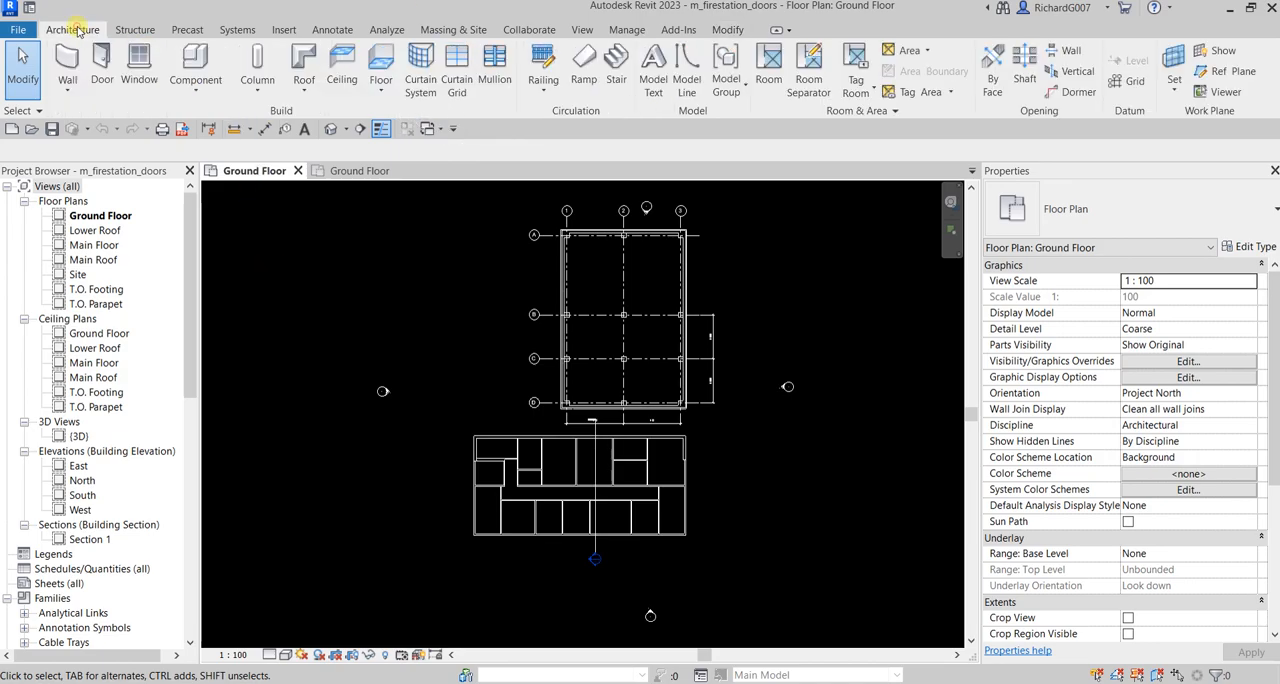
click(98, 57)
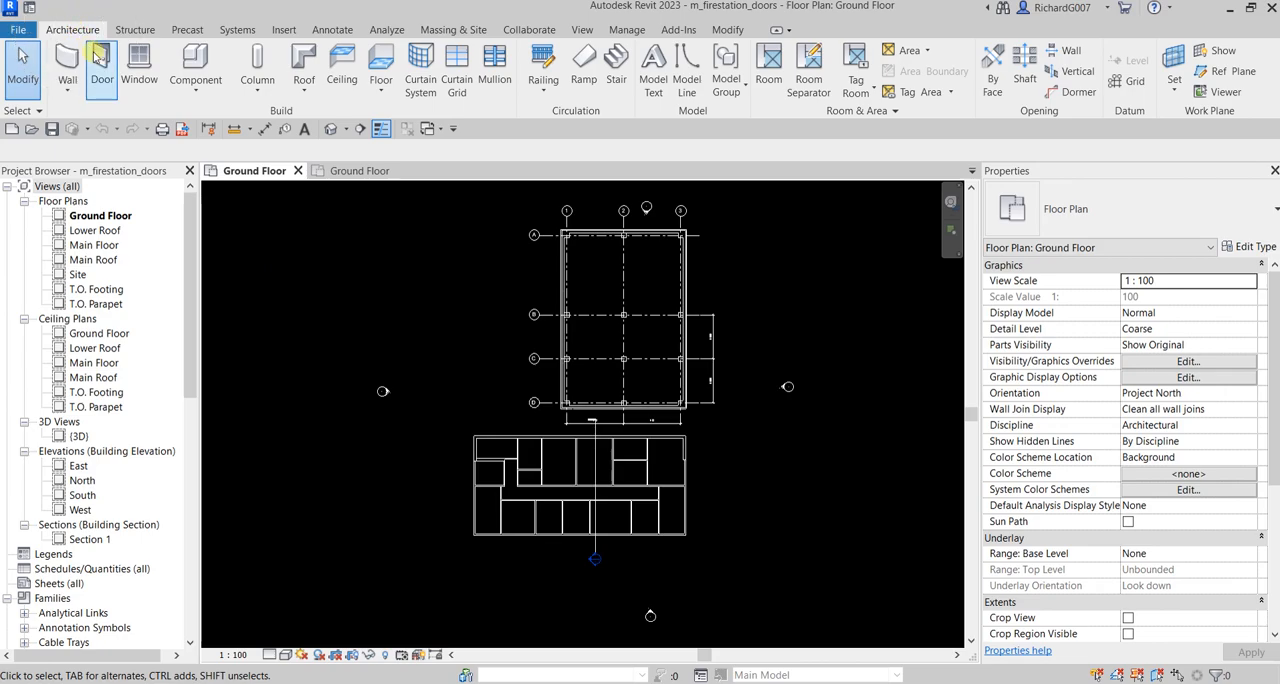
click(110, 62)
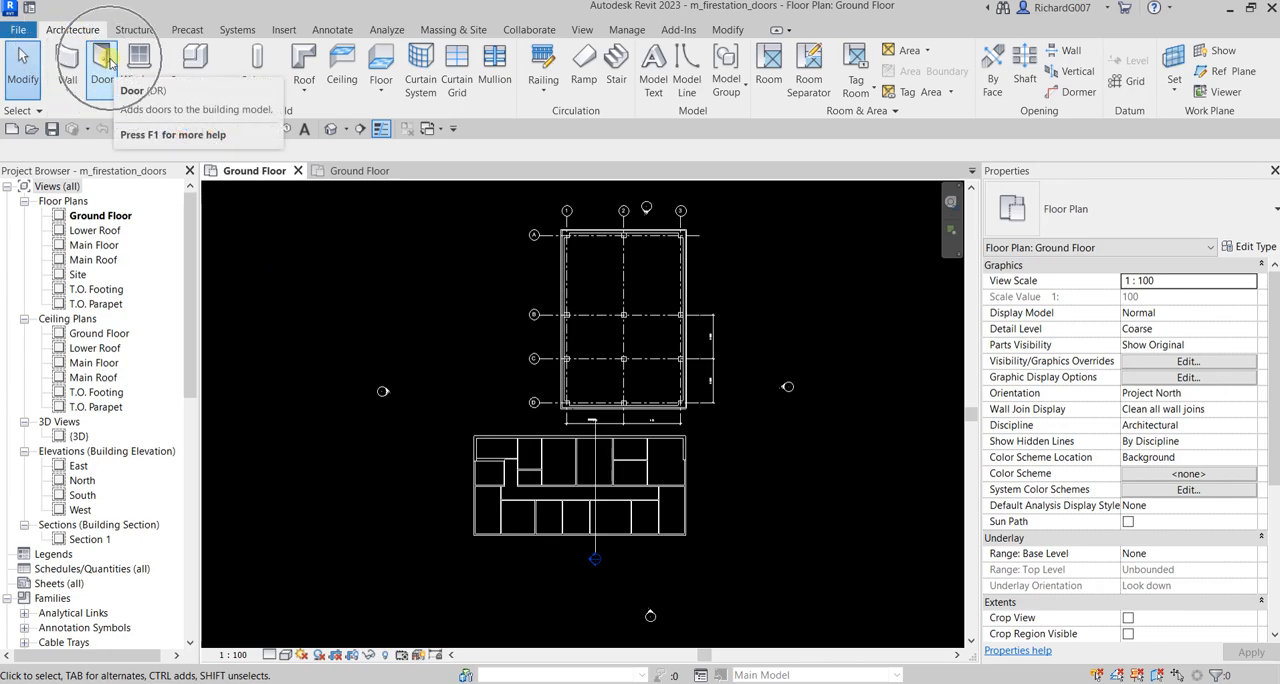
click(110, 62)
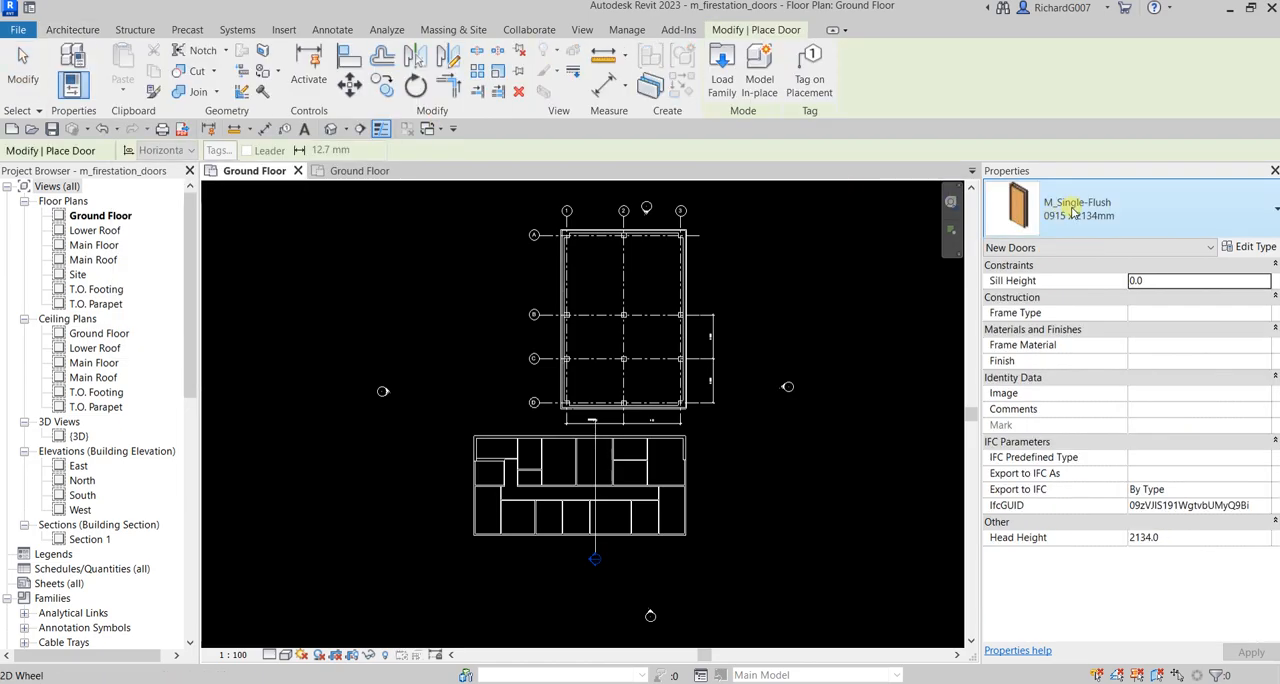
click(1270, 208)
click(1270, 208)
click(1270, 208)
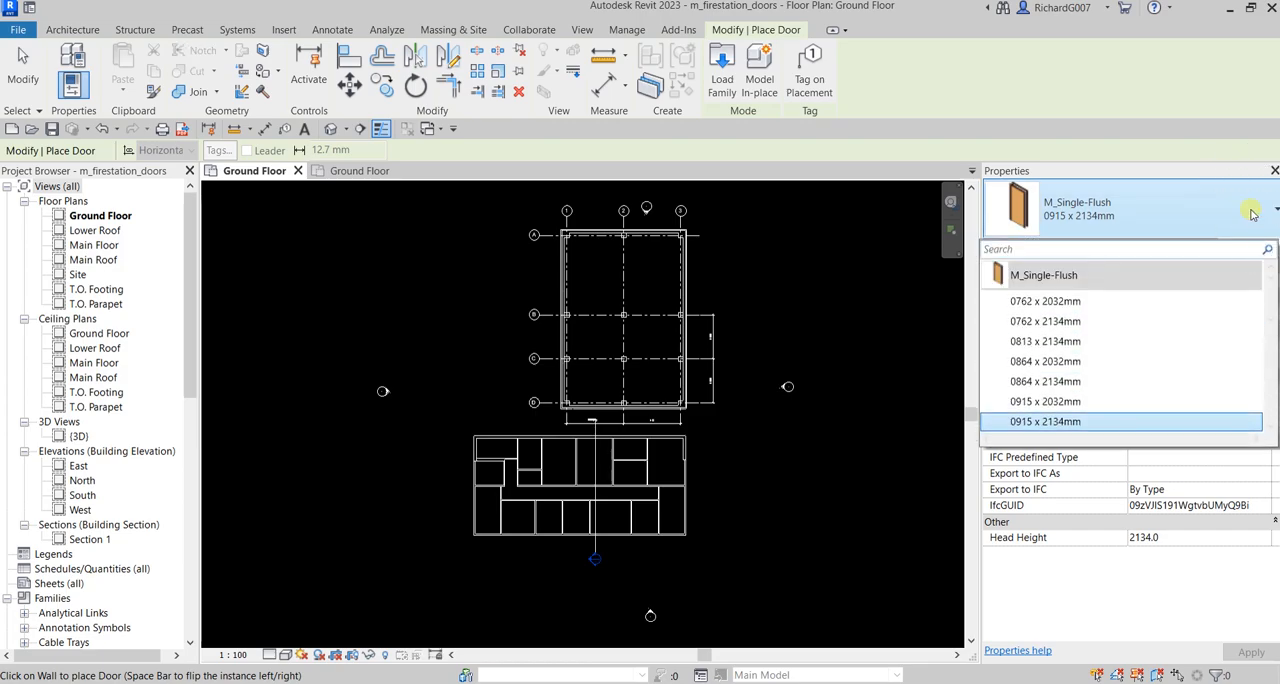
mouse_move(1049, 280)
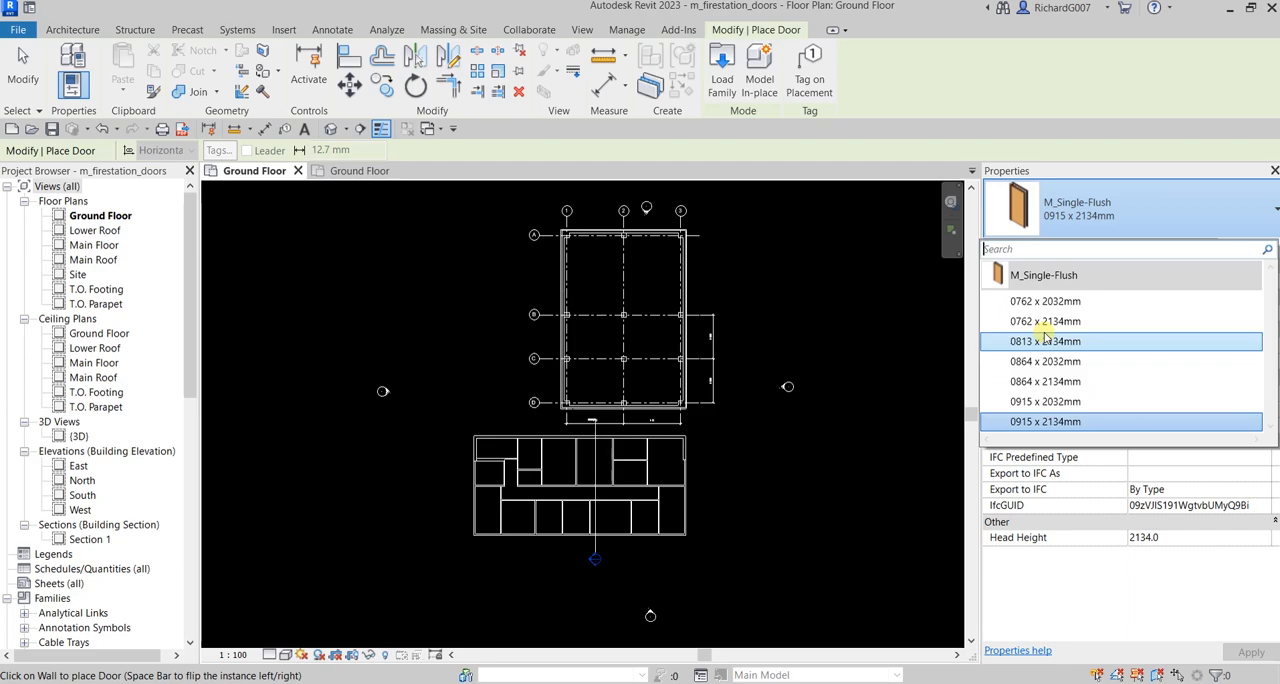
mouse_move(1050, 366)
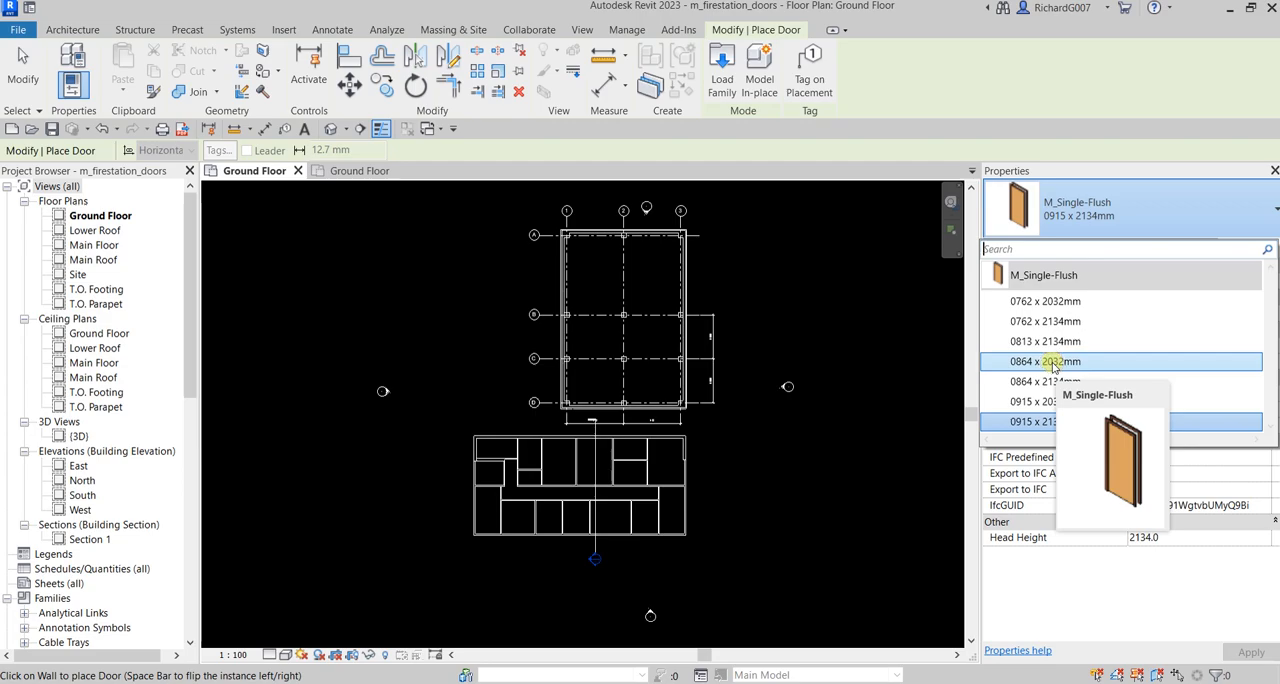
click(1052, 366)
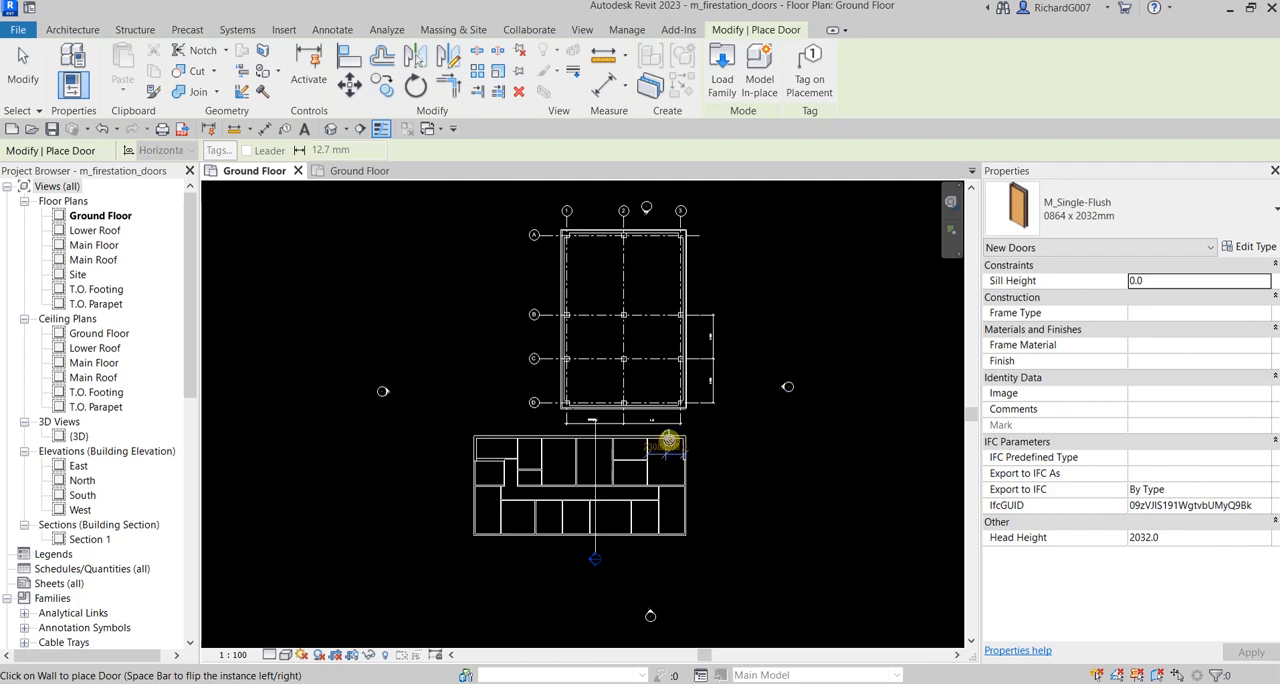
Place the door in the plan's lower exterior wall, about 1800 mm from the partition beside the section line, and end the command
middle_drag(760, 490, 799, 459)
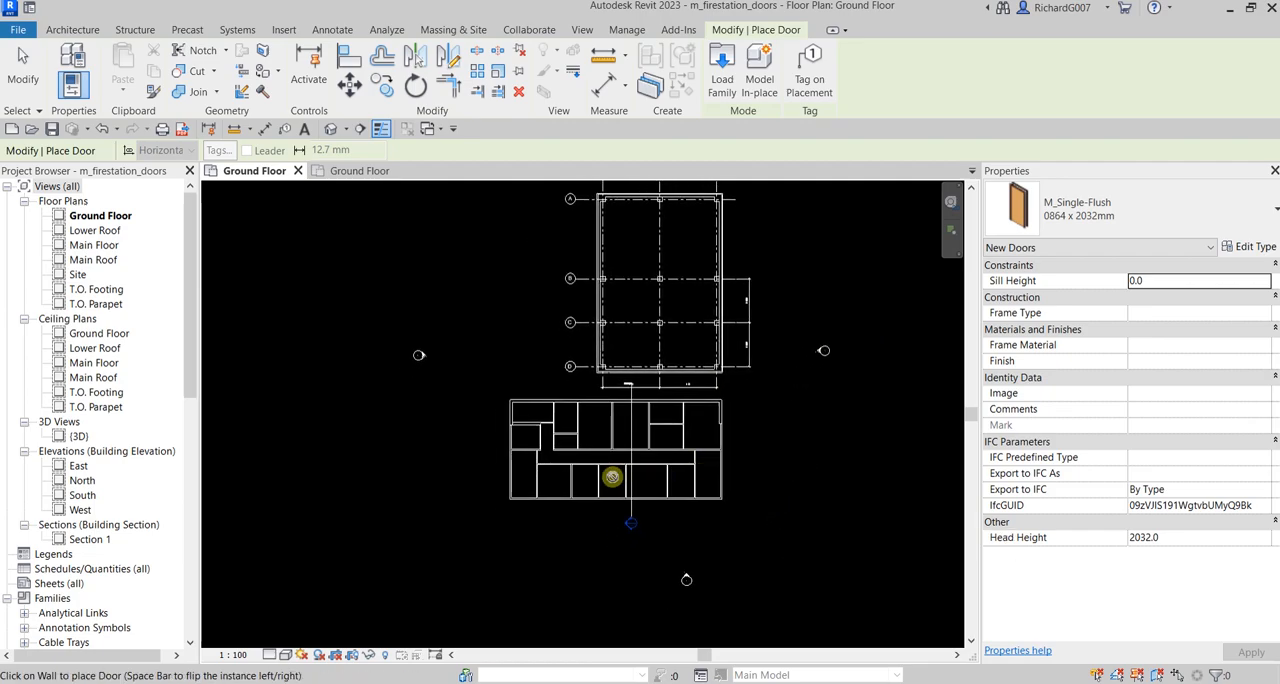
scroll(581, 468, up, 5)
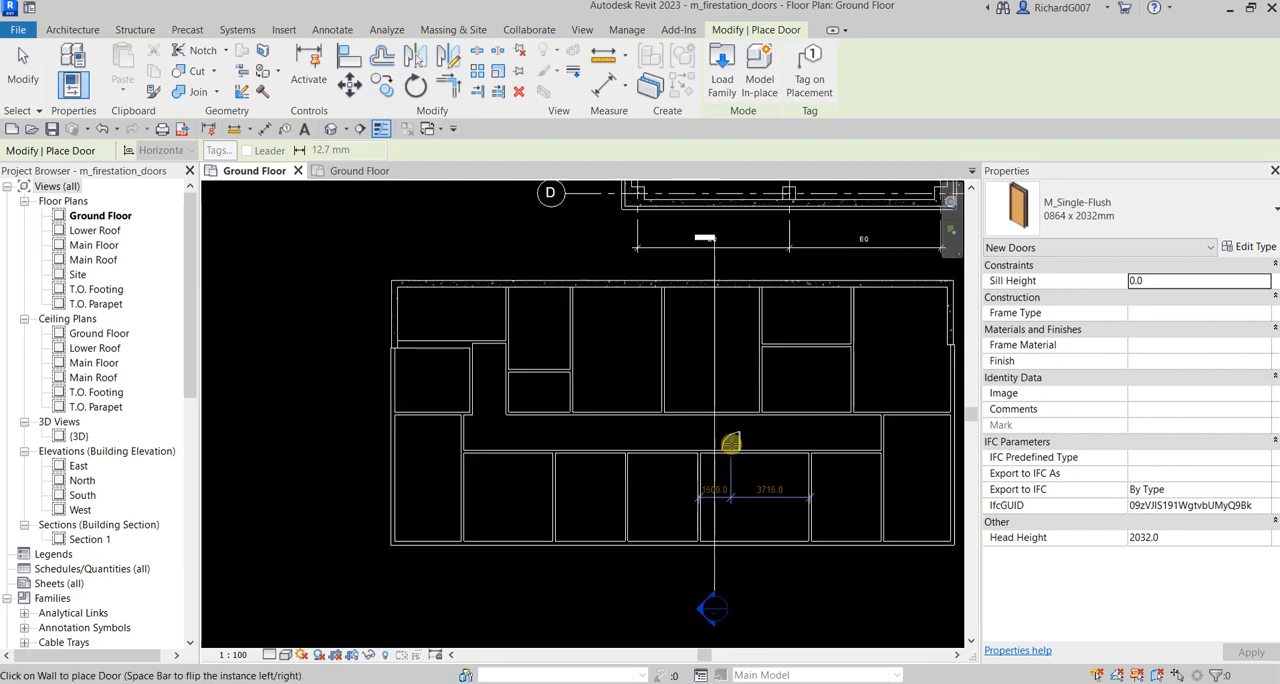
scroll(731, 445, up, 2)
scroll(727, 442, up, 3)
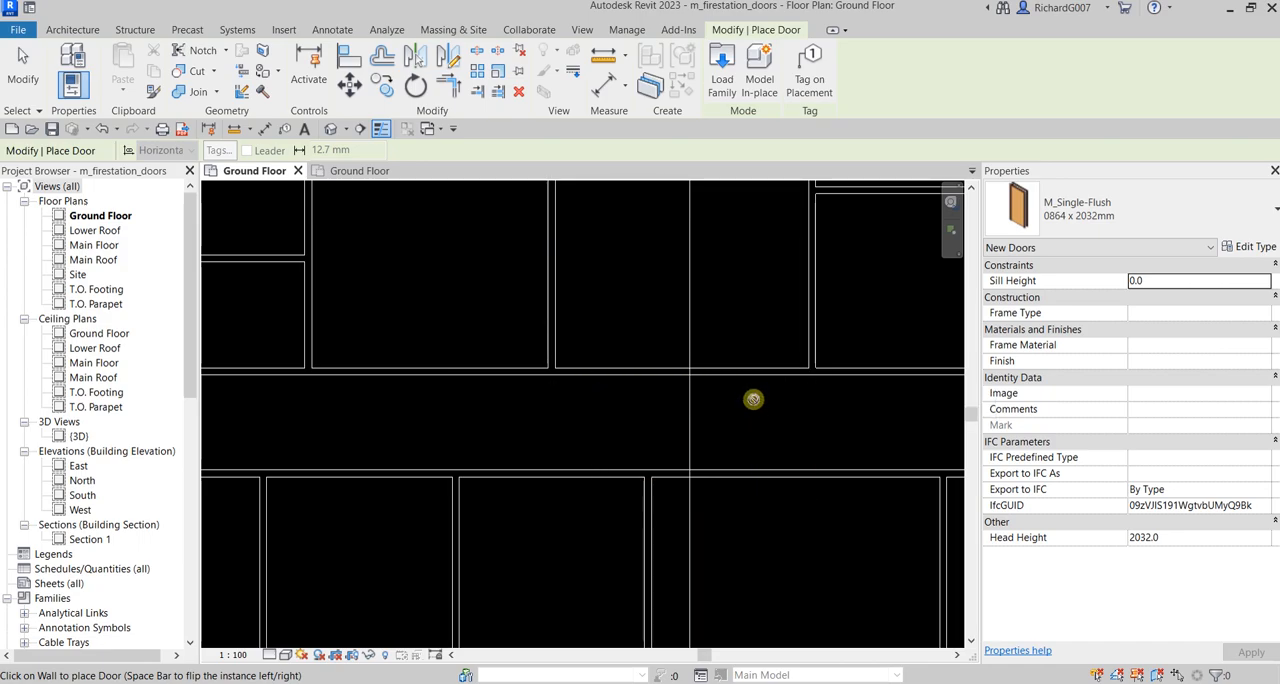
scroll(747, 399, down, 1)
scroll(745, 397, down, 3)
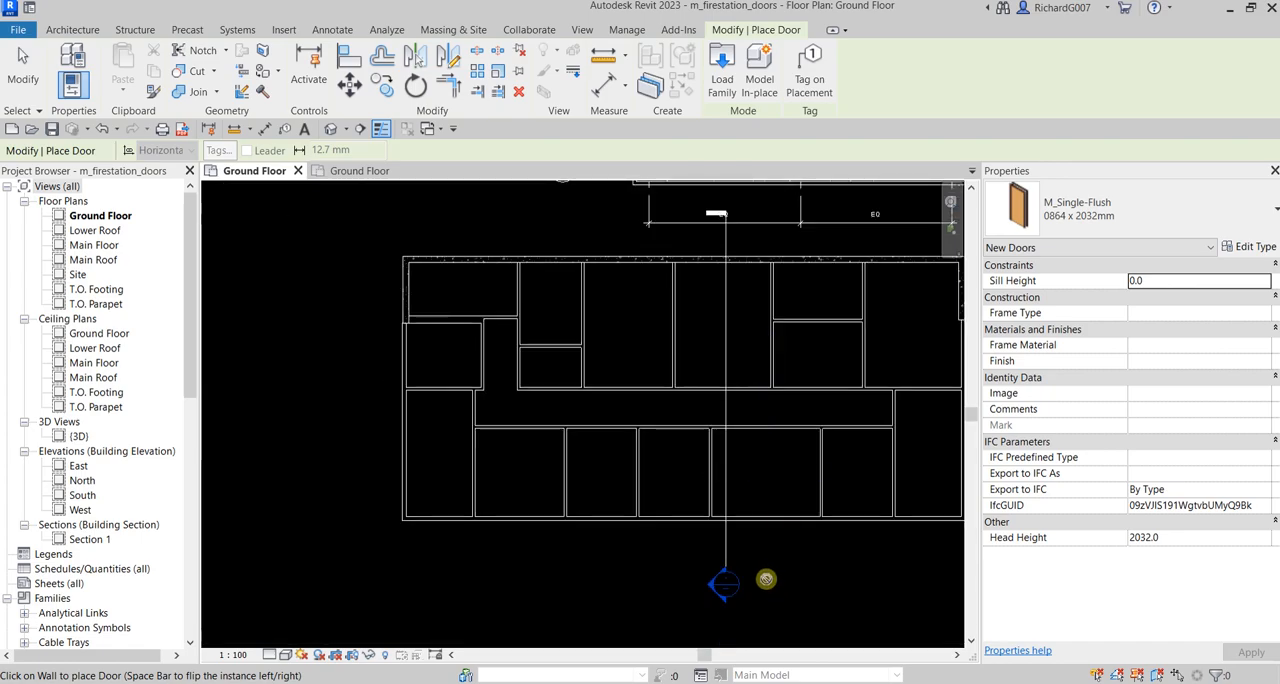
scroll(760, 566, up, 4)
scroll(738, 461, up, 1)
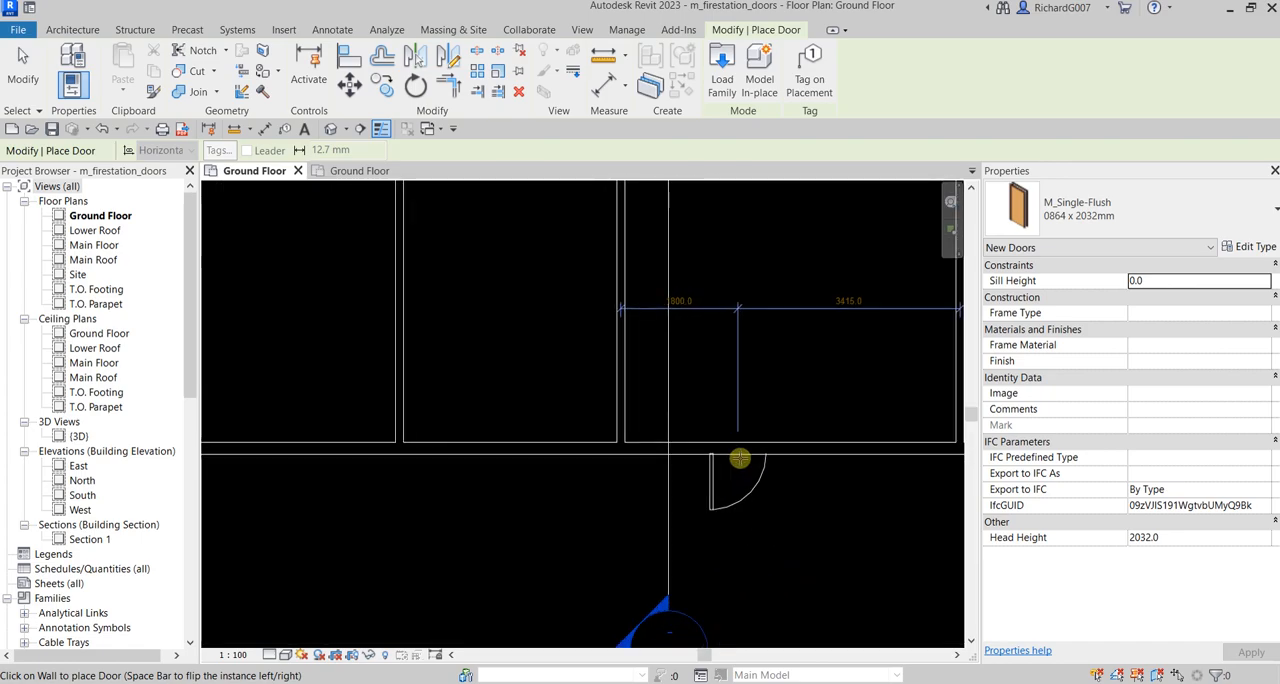
click(740, 459)
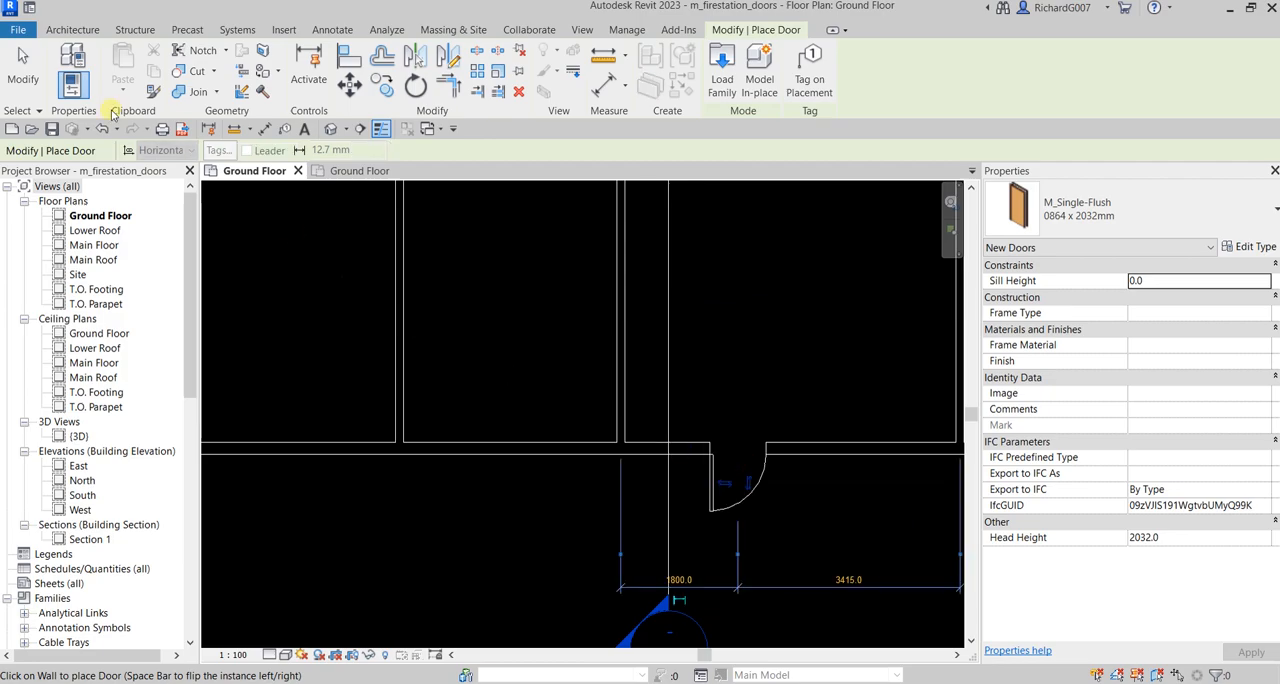
click(30, 71)
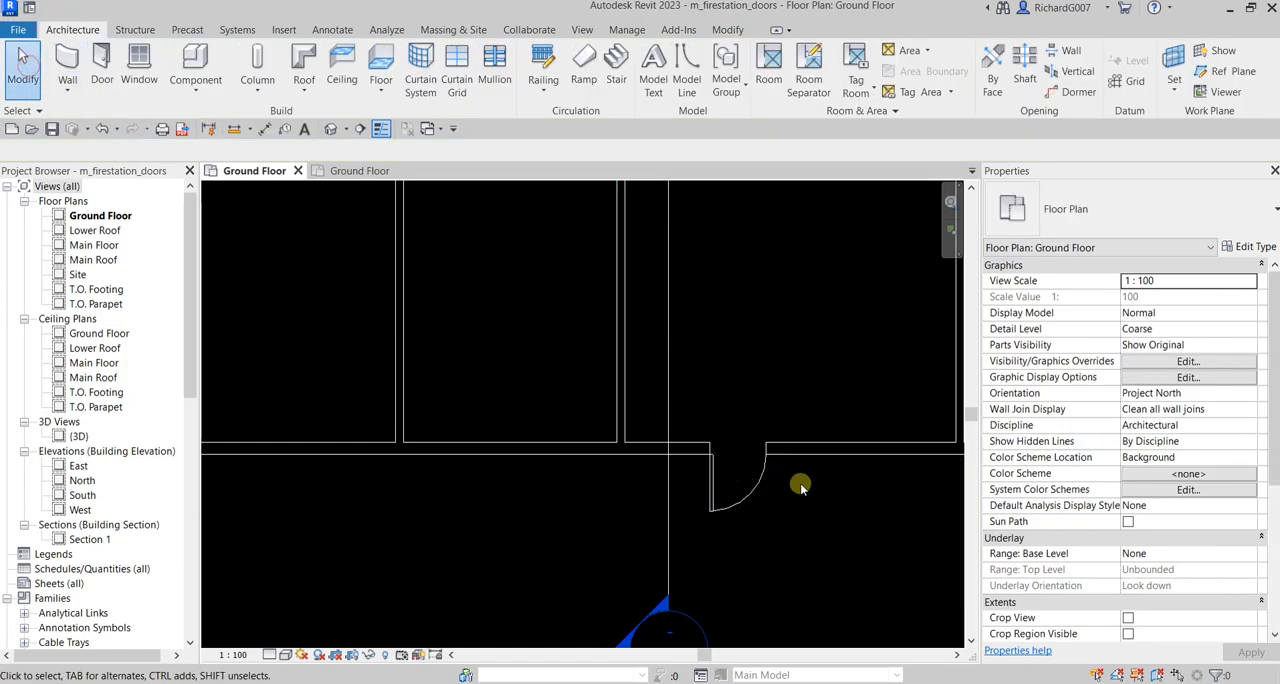
Select the placed door, try flipping its hinge side and facing, and return it to its outward swing
middle_drag(802, 510, 666, 357)
scroll(666, 356, up, 1)
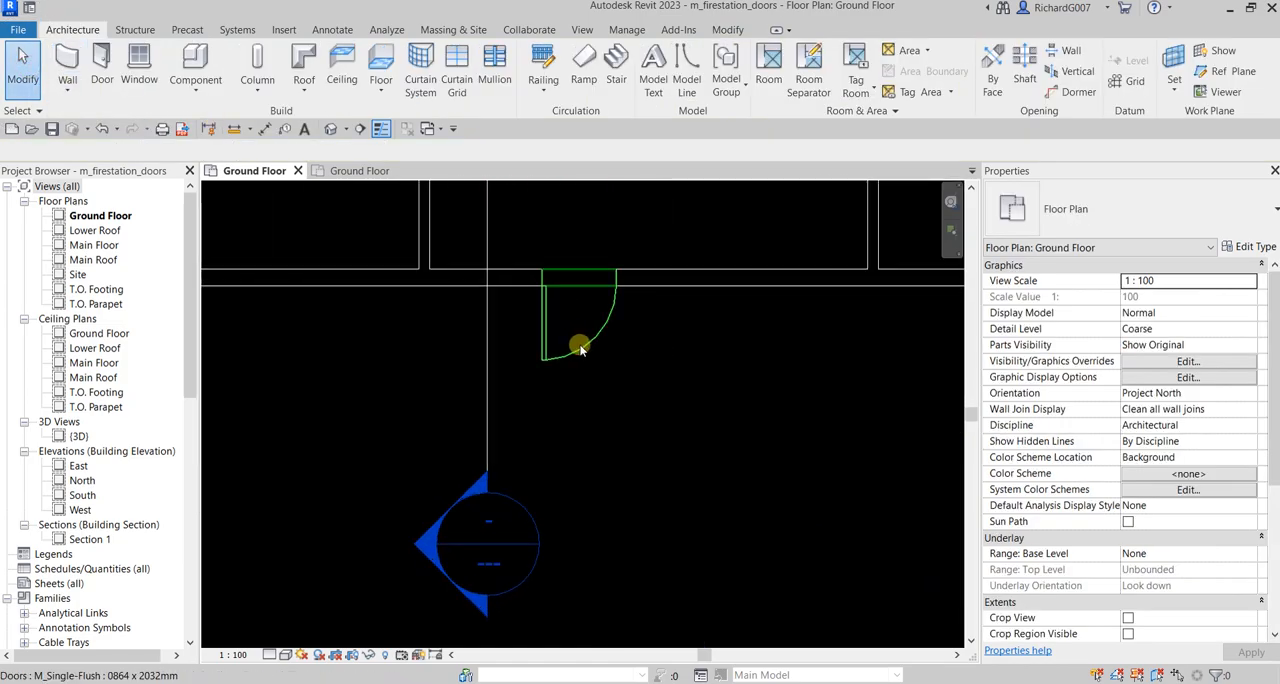
click(577, 343)
scroll(577, 343, up, 1)
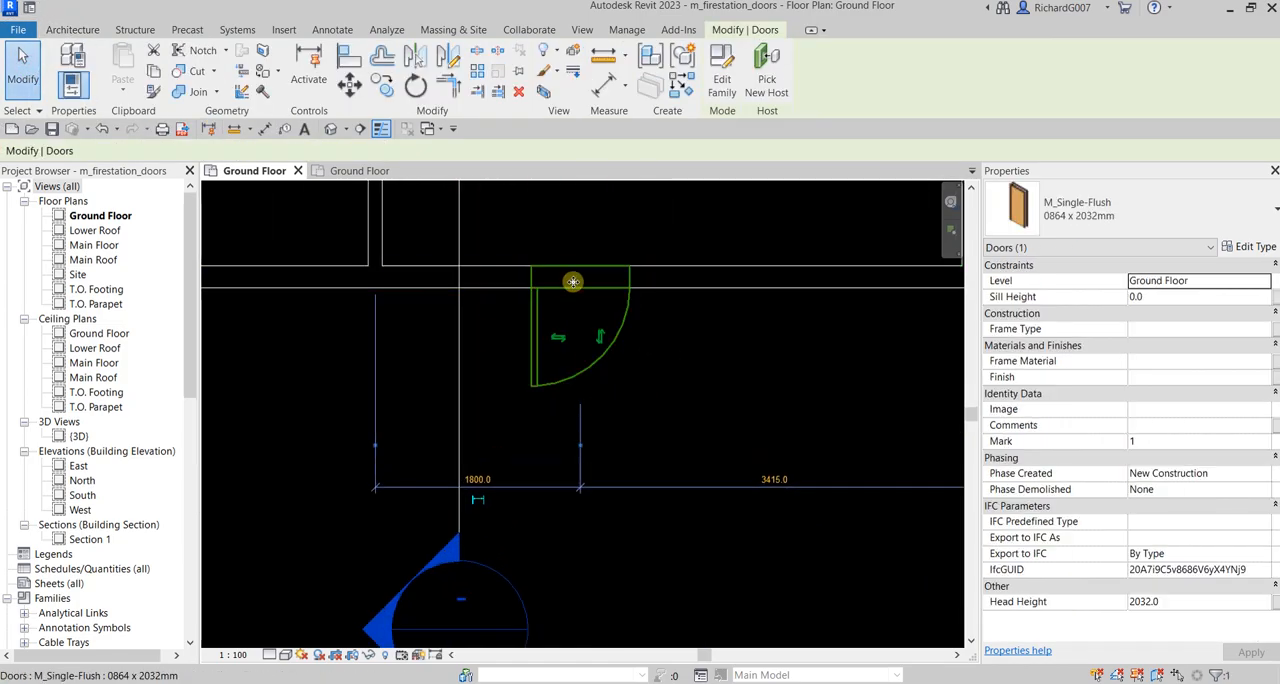
scroll(574, 280, up, 2)
middle_drag(572, 333, 584, 359)
click(566, 394)
click(628, 393)
click(627, 392)
scroll(627, 392, down, 1)
middle_drag(627, 392, 656, 470)
click(655, 341)
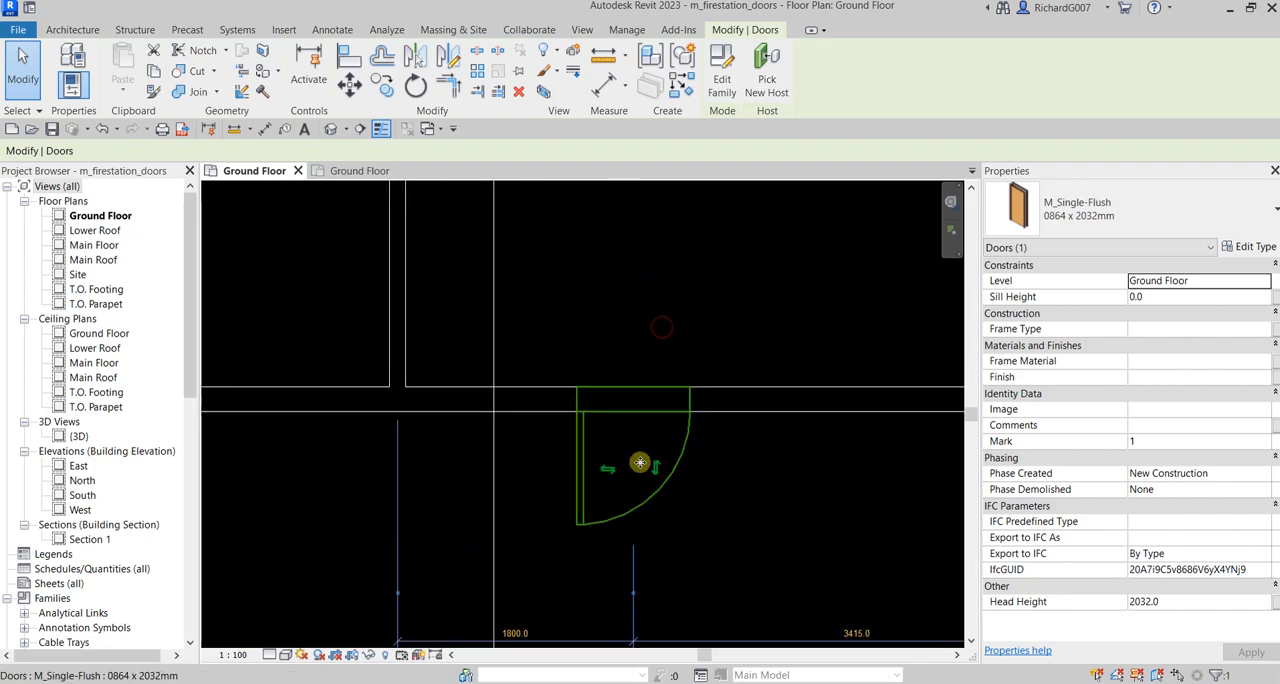
Flip the door to swing inward with the opposite hinge side, restore its original orientation, and deselect it
click(653, 468)
click(608, 330)
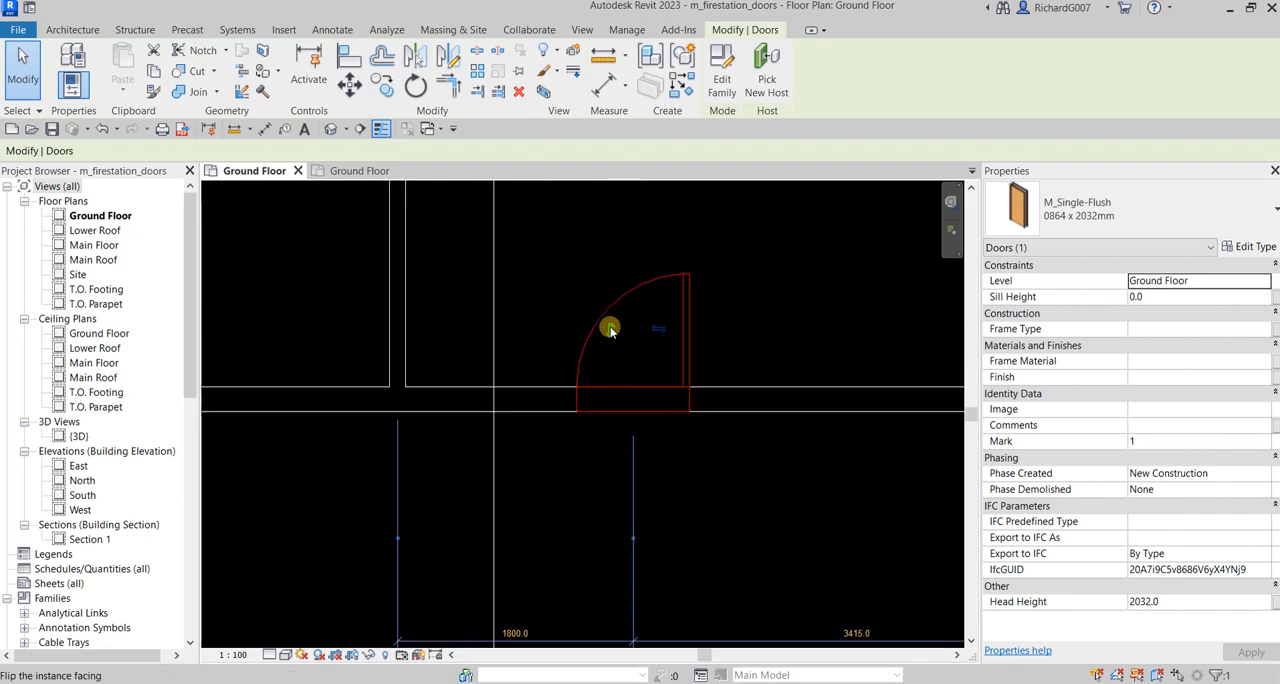
click(660, 330)
click(653, 332)
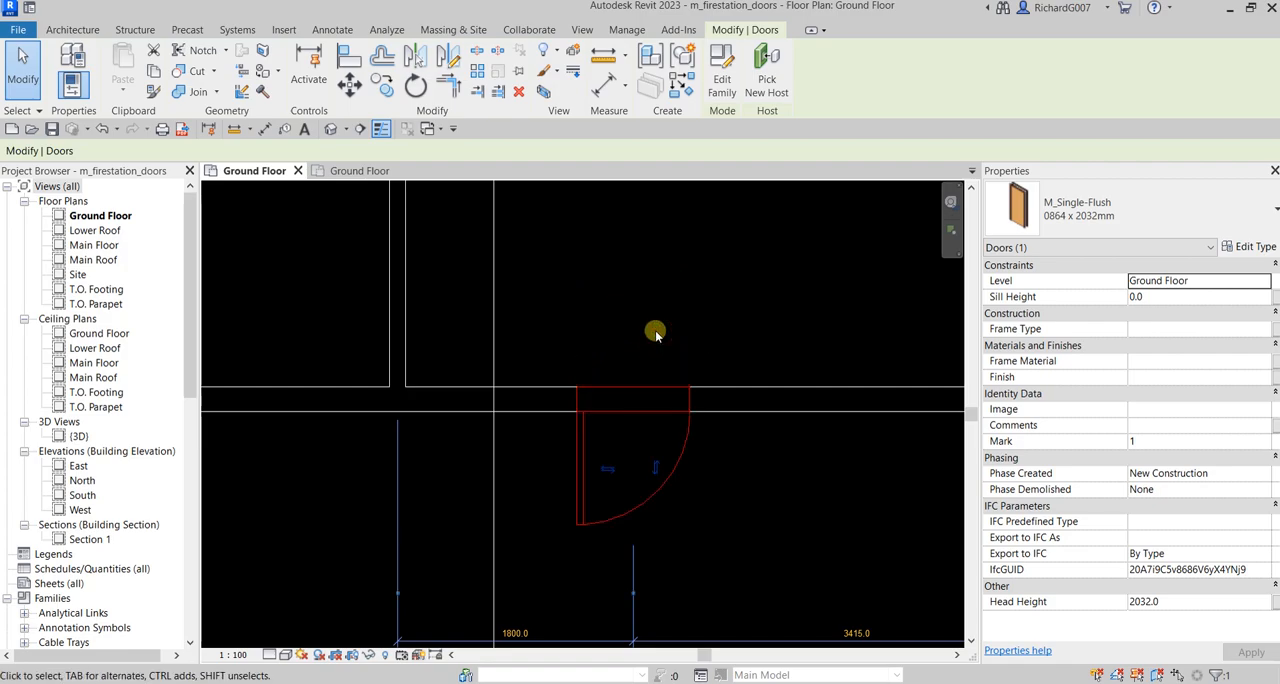
click(741, 468)
scroll(741, 468, down, 1)
middle_drag(741, 468, 749, 418)
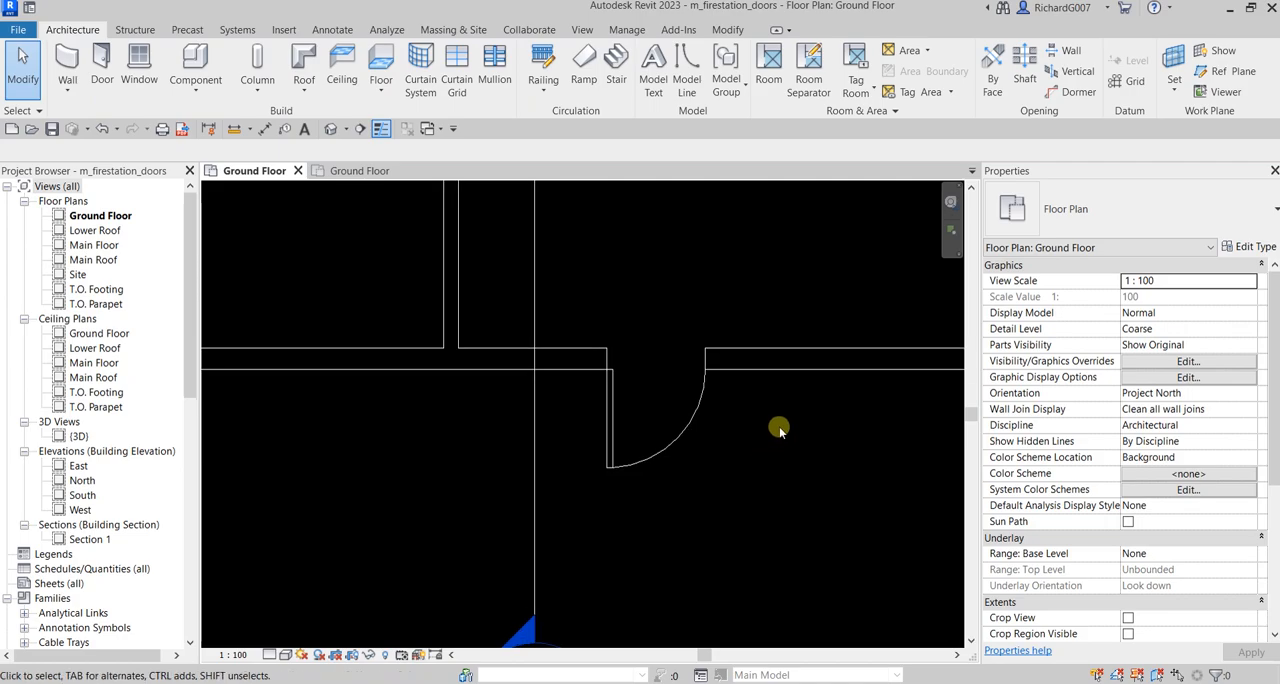
Select the door to examine its temporary dimensions to the adjacent partitions, then deselect it
click(683, 425)
scroll(683, 423, down, 1)
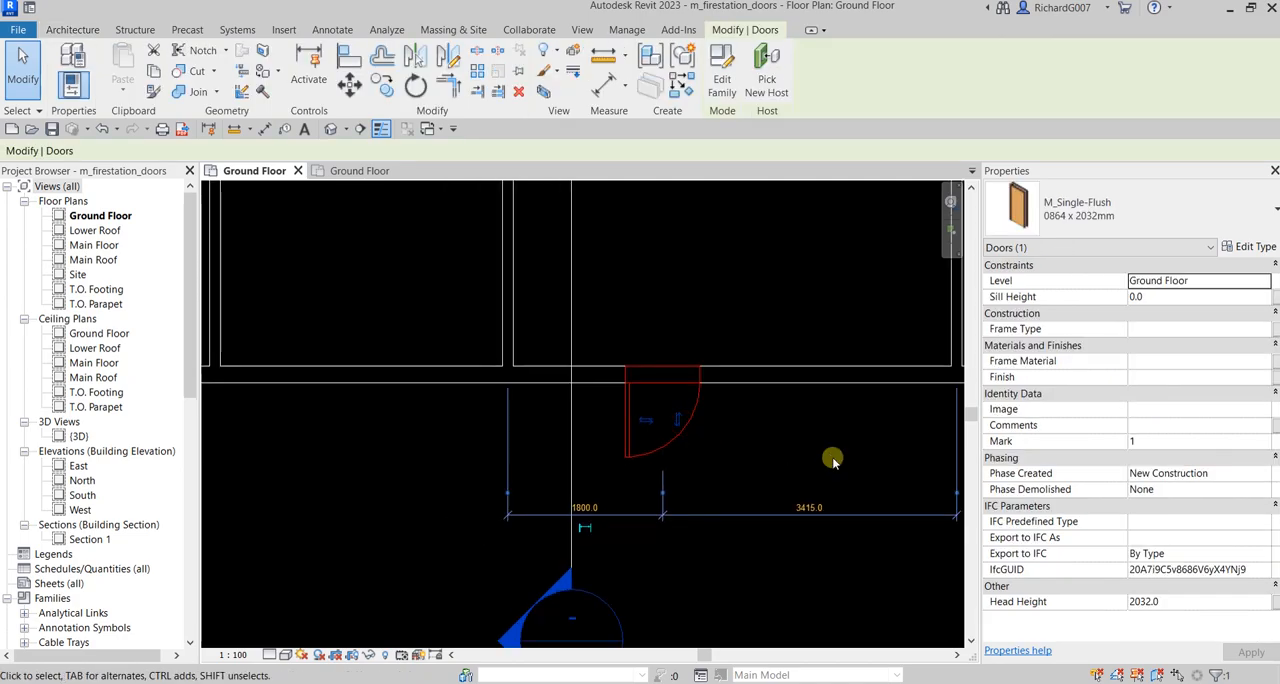
key(ctrl)
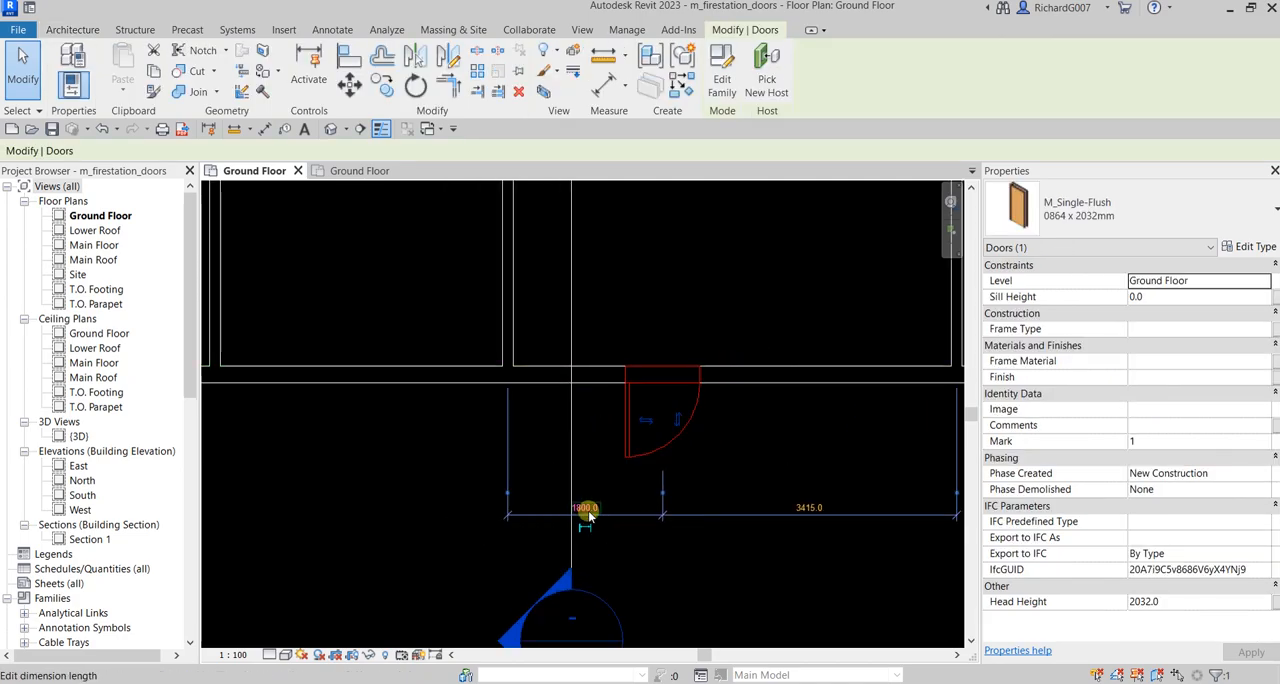
key(ctrl)
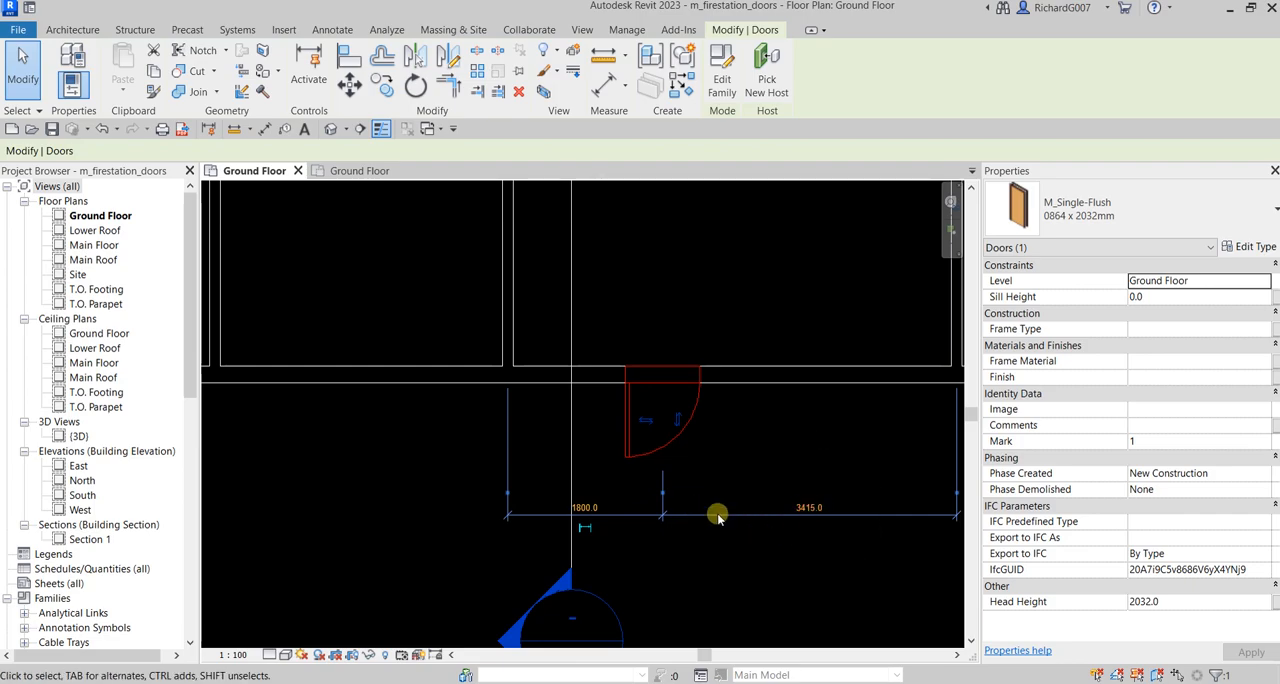
scroll(720, 514, down, 1)
click(767, 440)
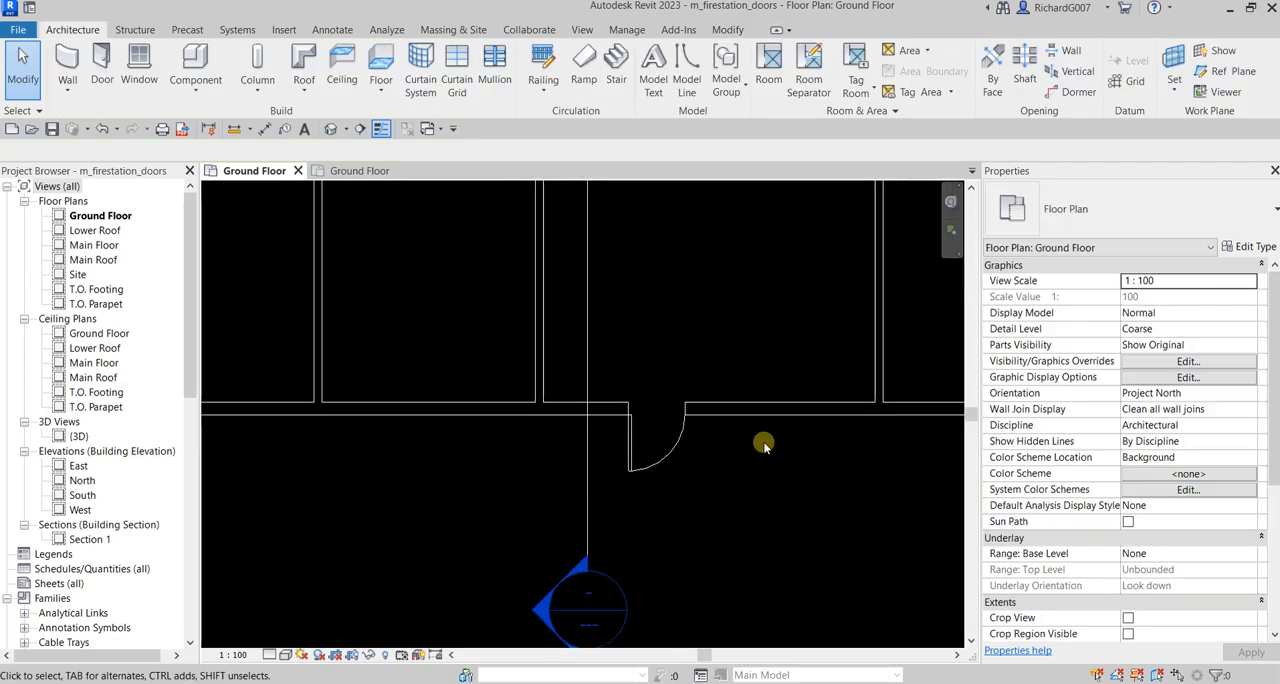
Cycle the witness line of the selected door's temporary dimension through the partition's centre and faces, ending on the face nearest the door
click(677, 440)
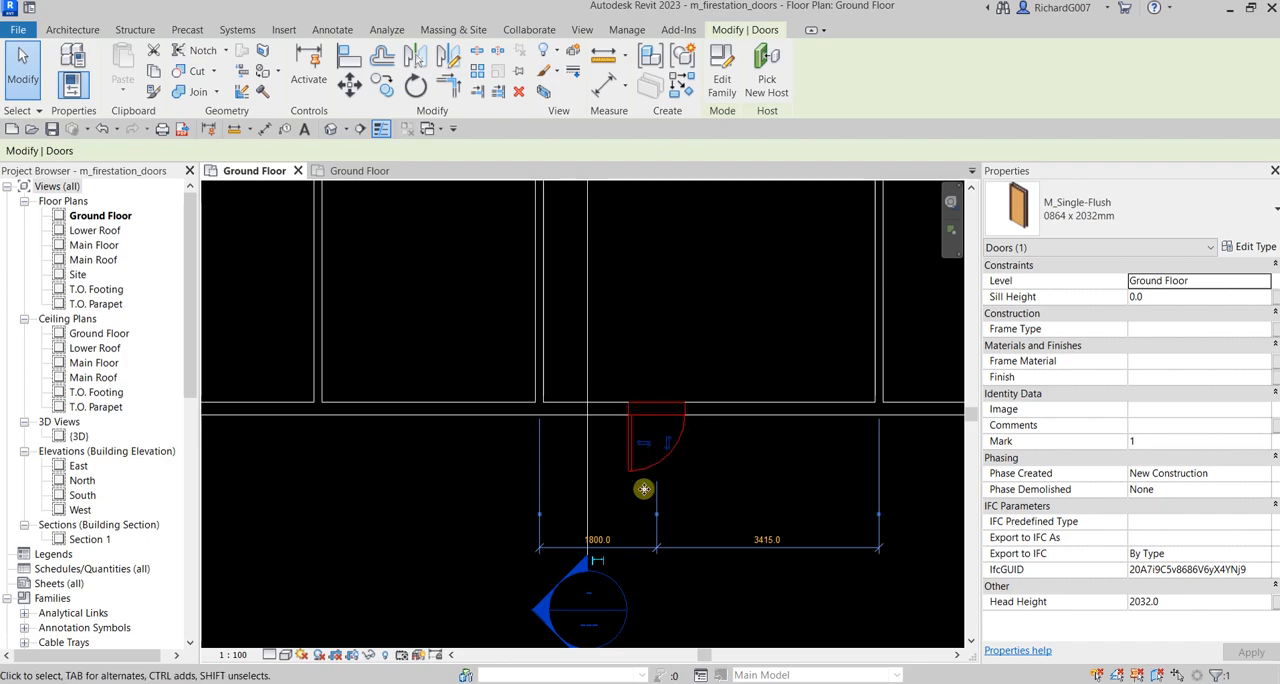
key(ctrl)
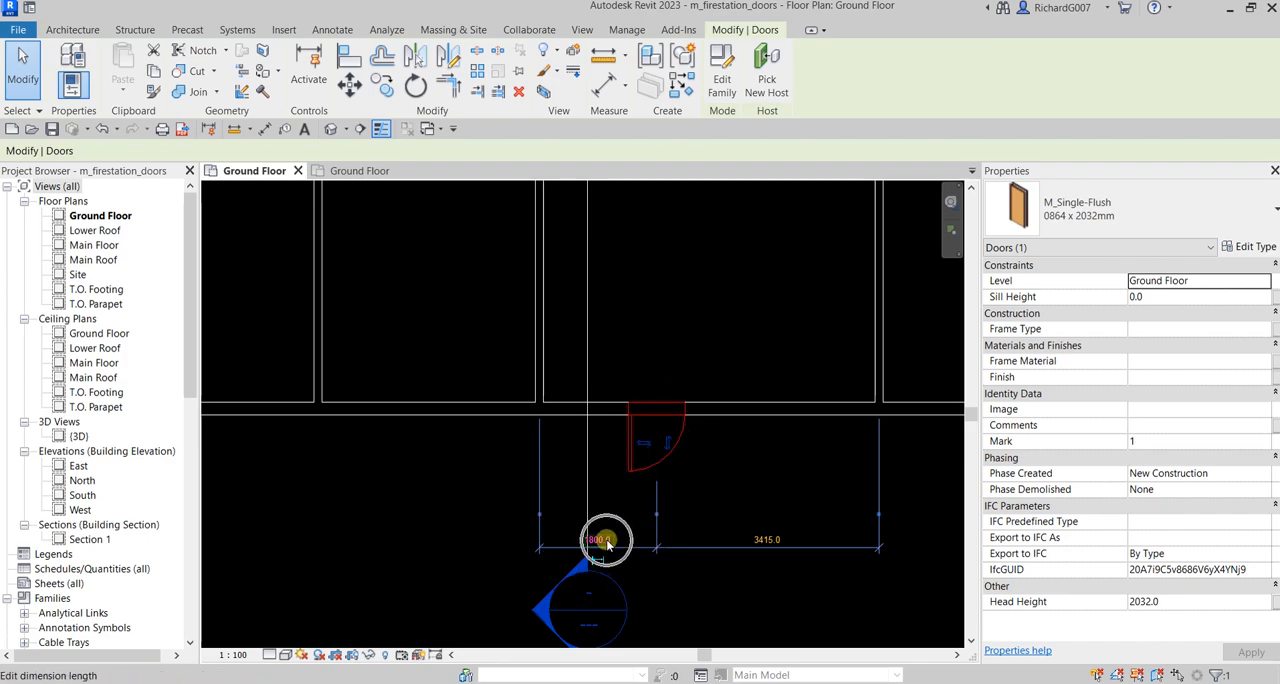
scroll(540, 515, up, 1)
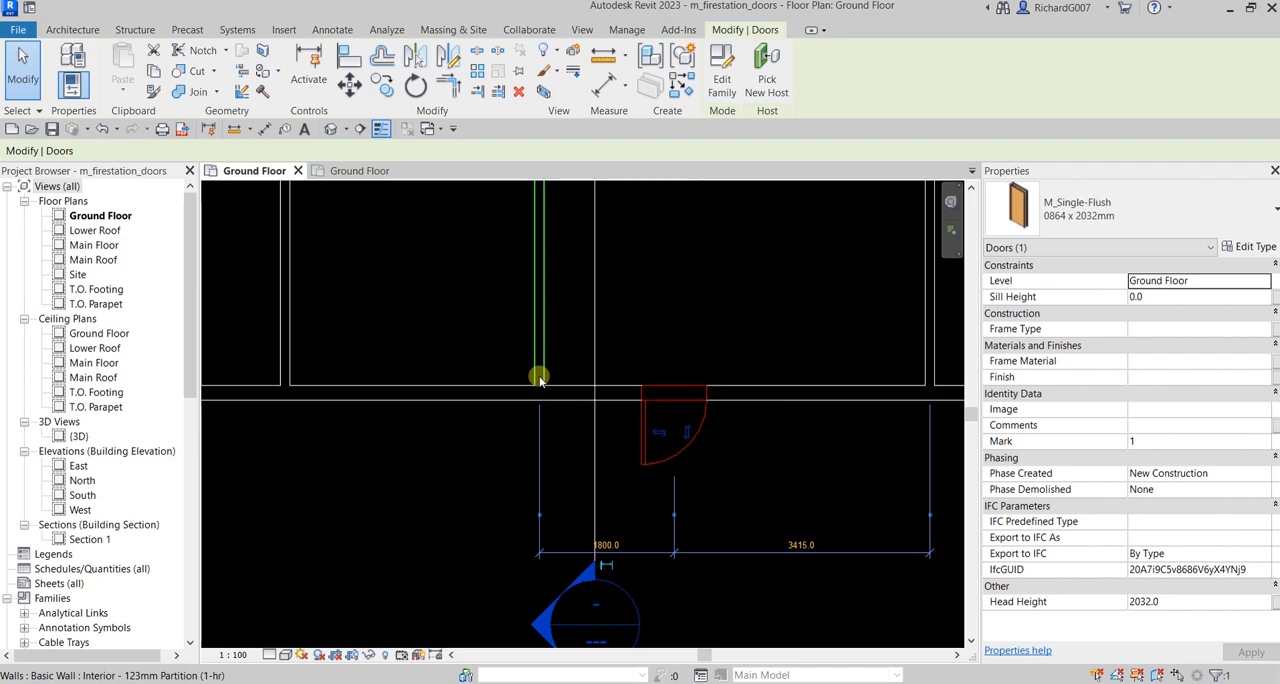
click(541, 517)
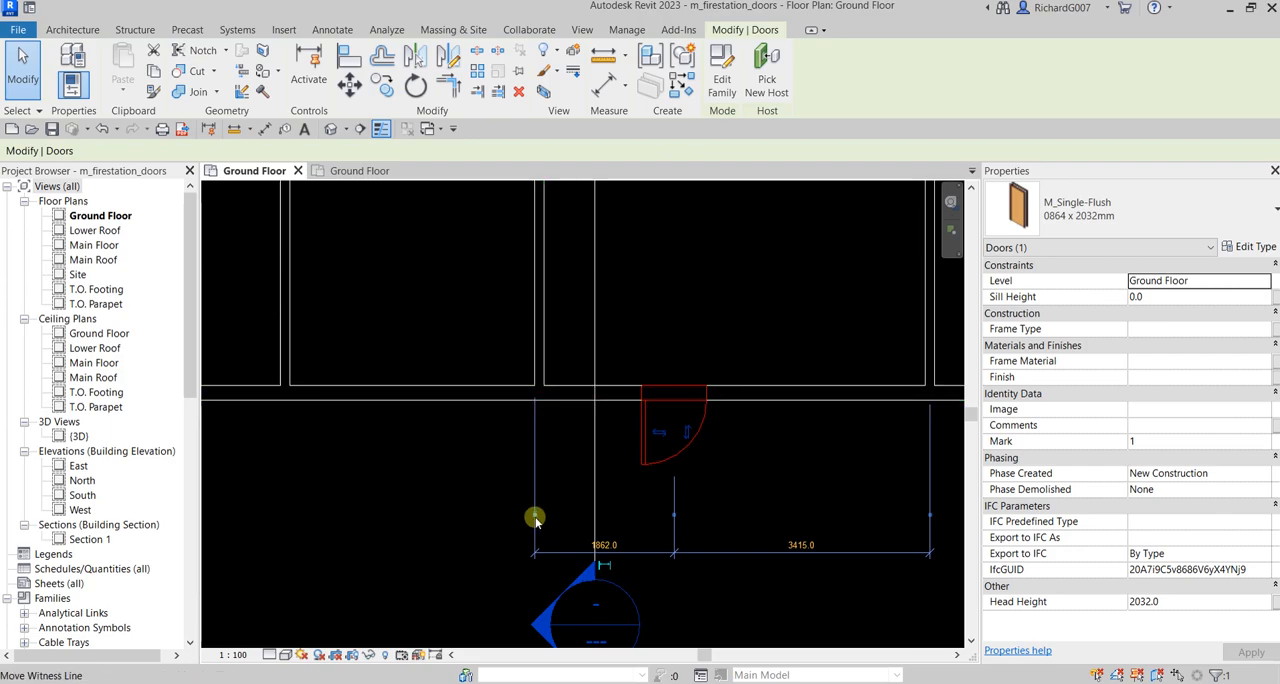
click(541, 517)
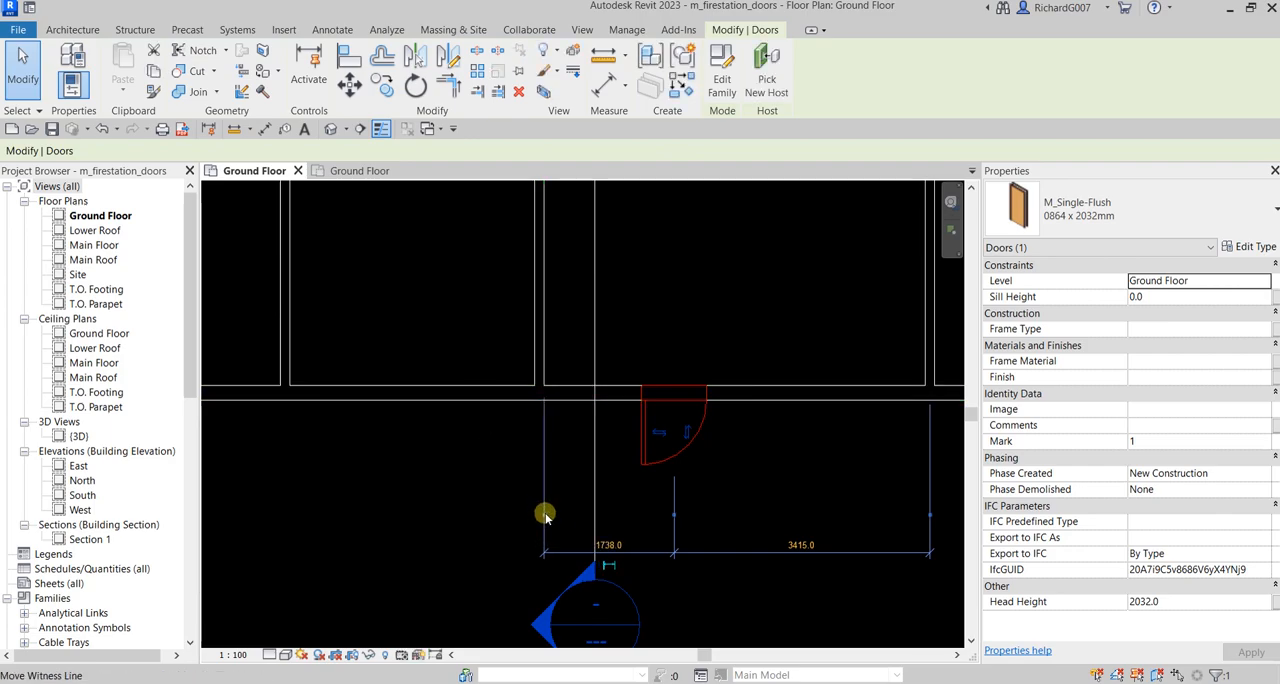
click(543, 354)
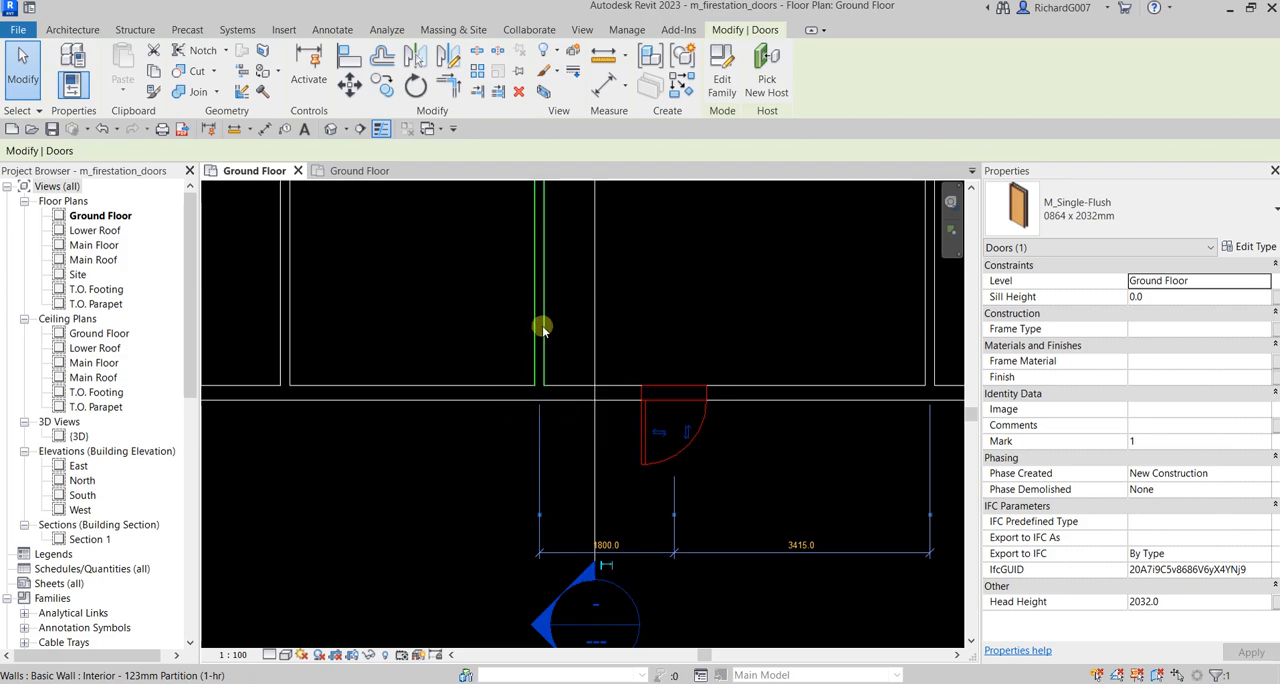
click(540, 514)
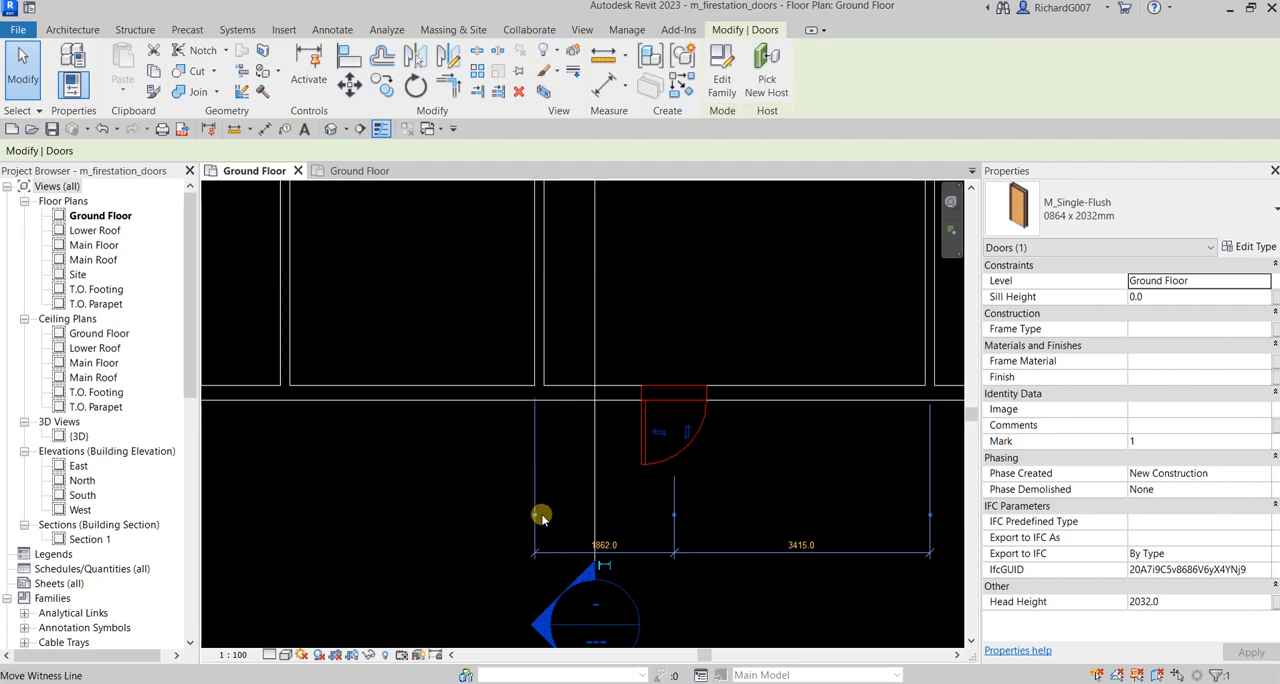
click(543, 505)
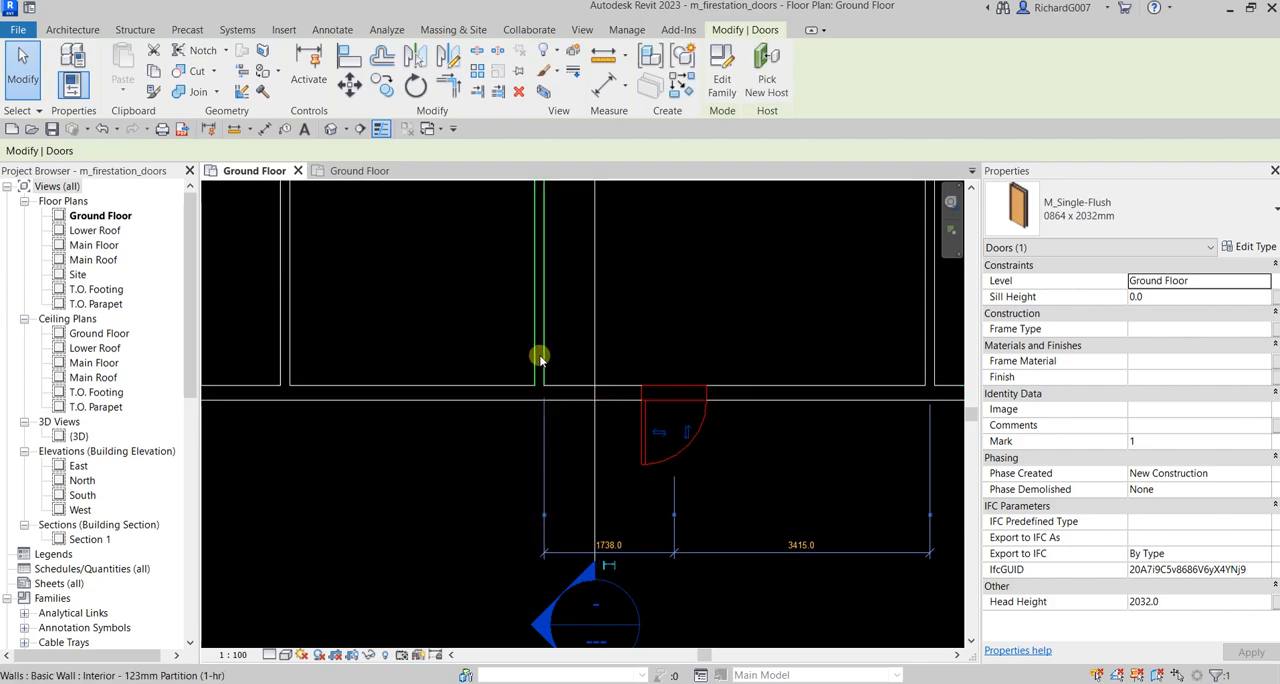
scroll(775, 436, down, 1)
middle_drag(817, 441, 733, 448)
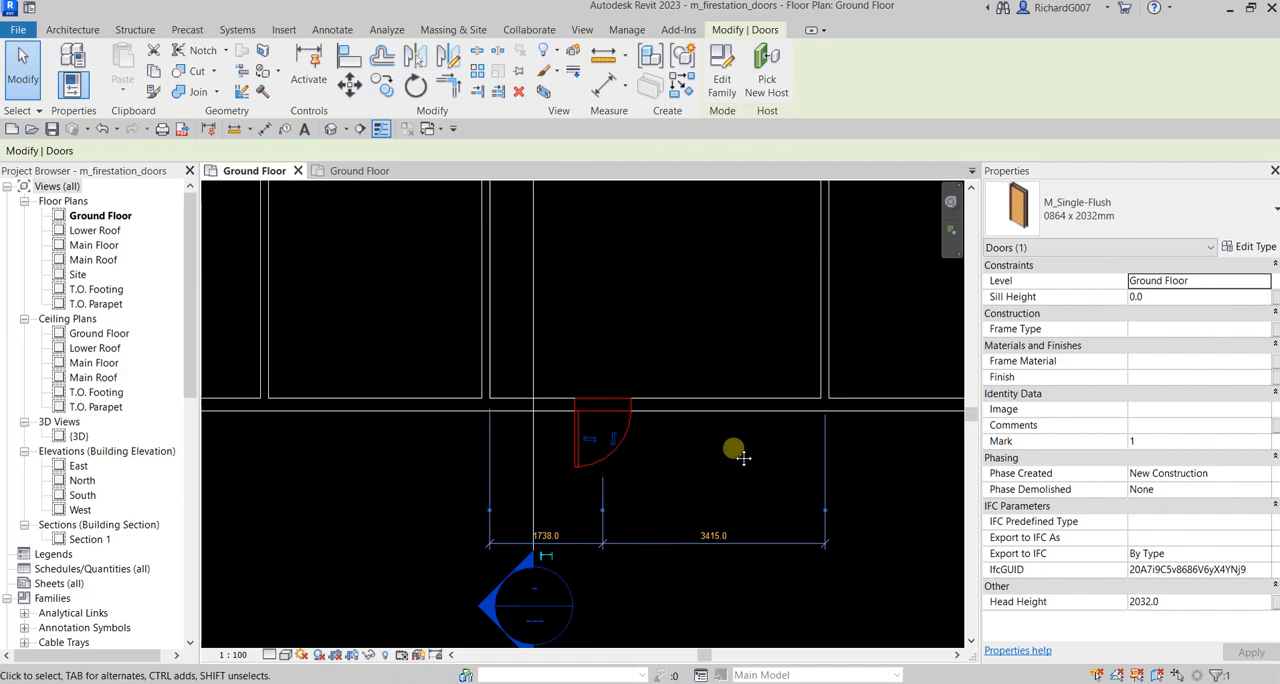
Set the selected door's temporary dimension to the nearer partition to 2400 mm, then deselect the door
scroll(545, 540, up, 2)
click(550, 535)
text(2)
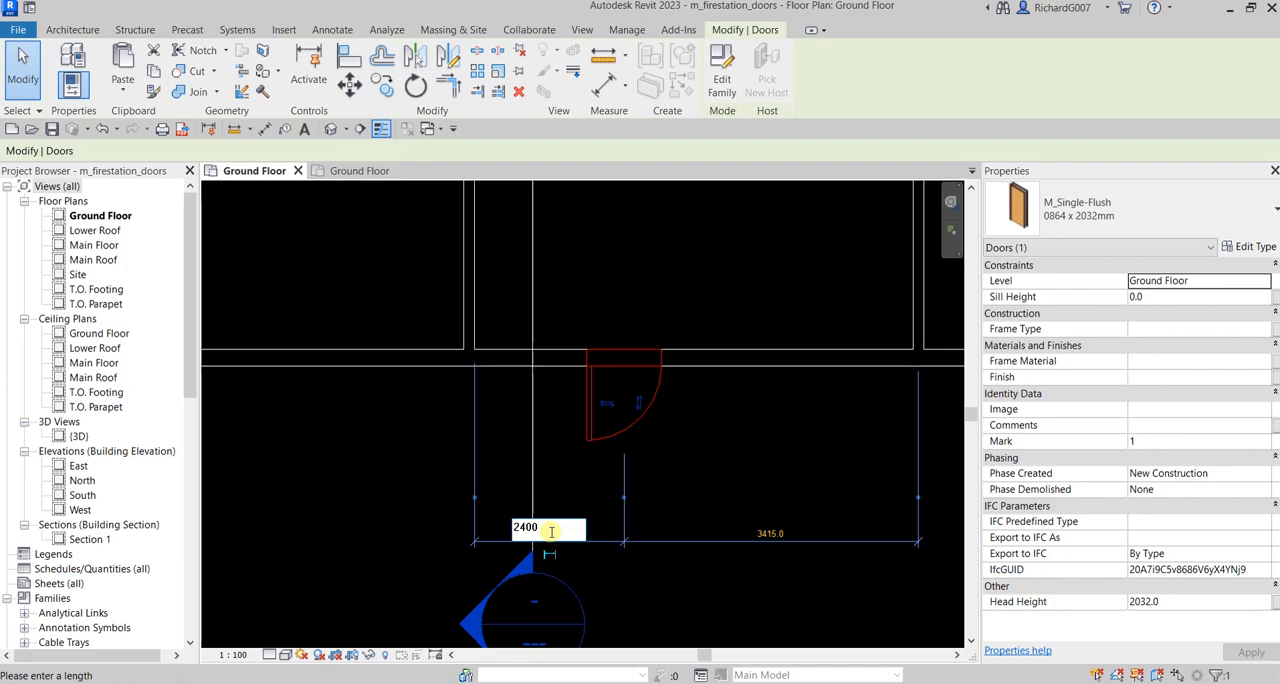
text(400)
key(Return)
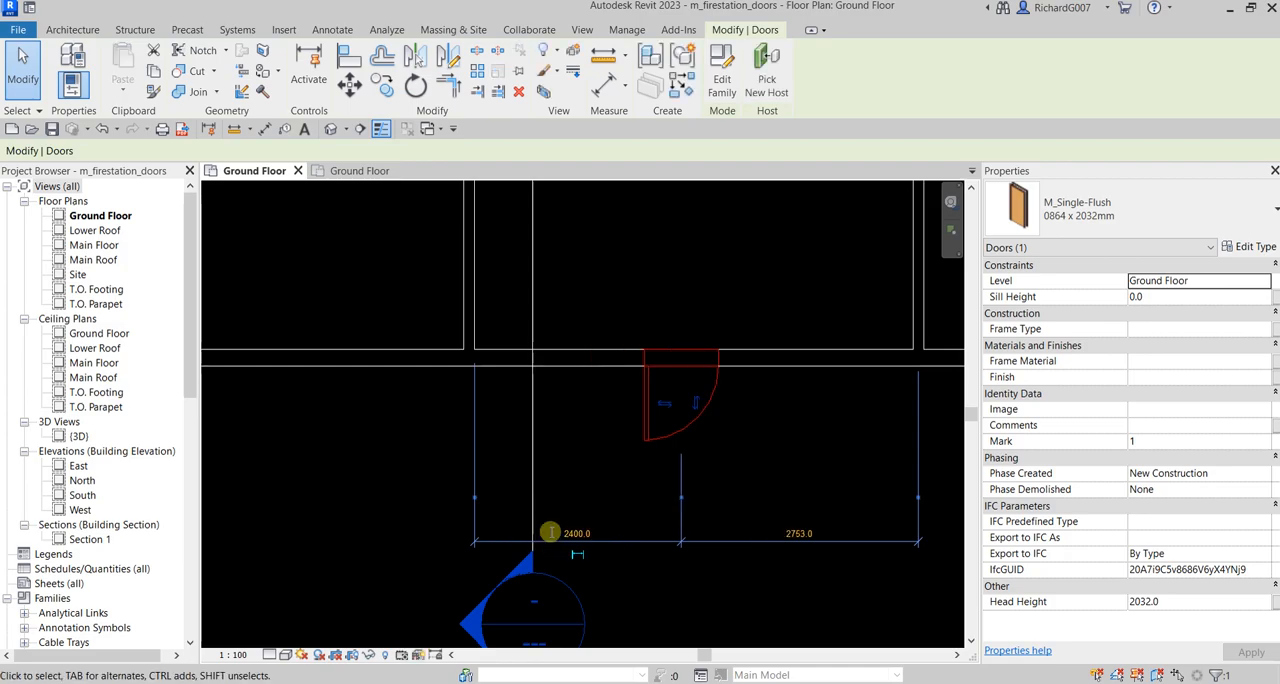
click(807, 440)
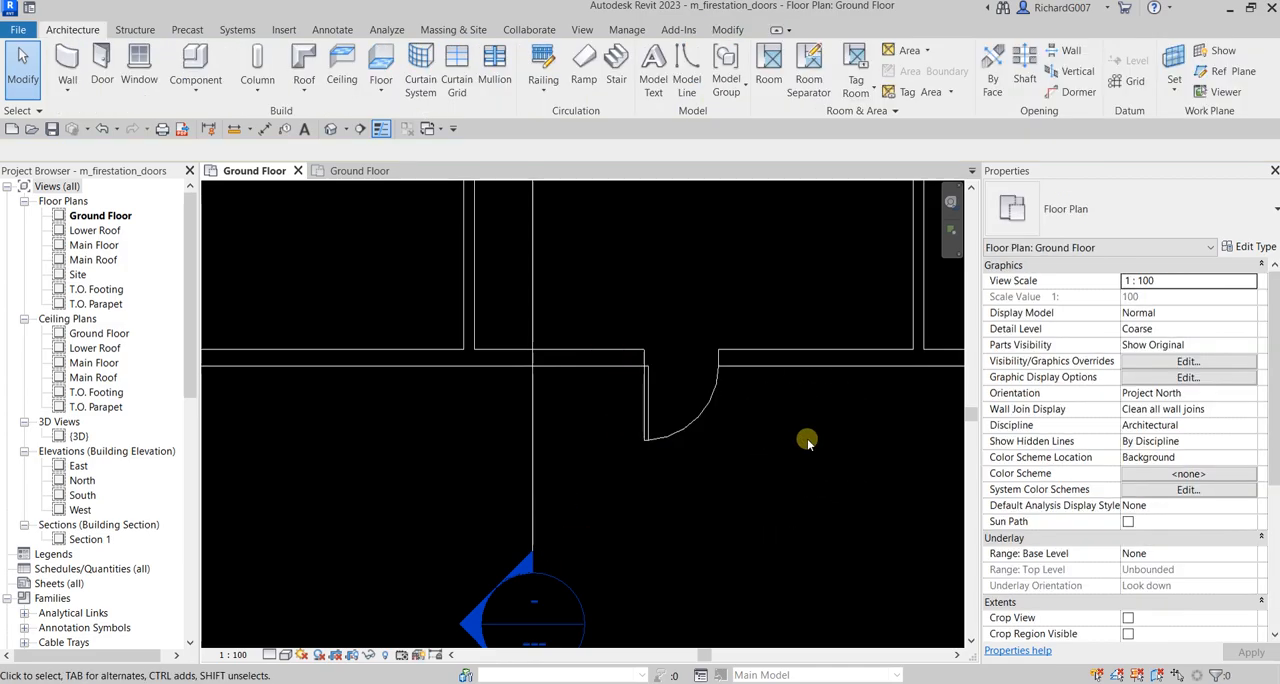
With Tag on Placement enabled, place an inward-swinging 0864 x 2032mm single-flush door in the corridor wall, 600 mm from the room's partition
scroll(800, 445, down, 2)
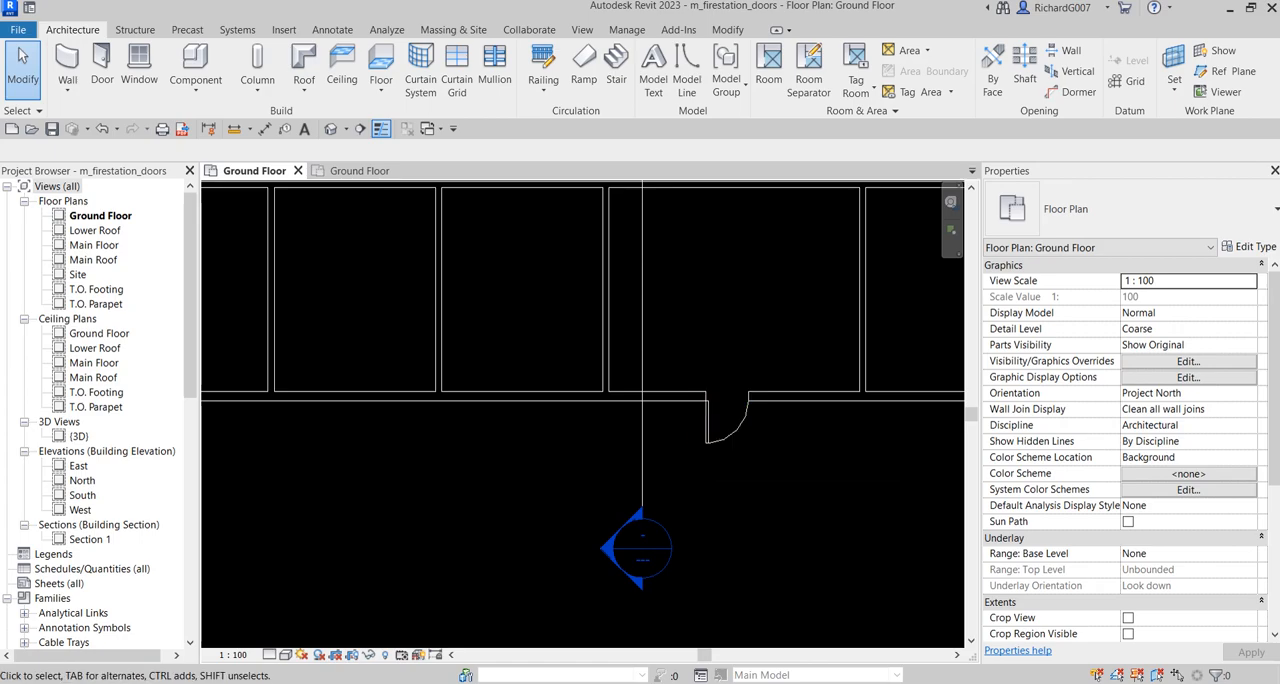
scroll(565, 470, down, 2)
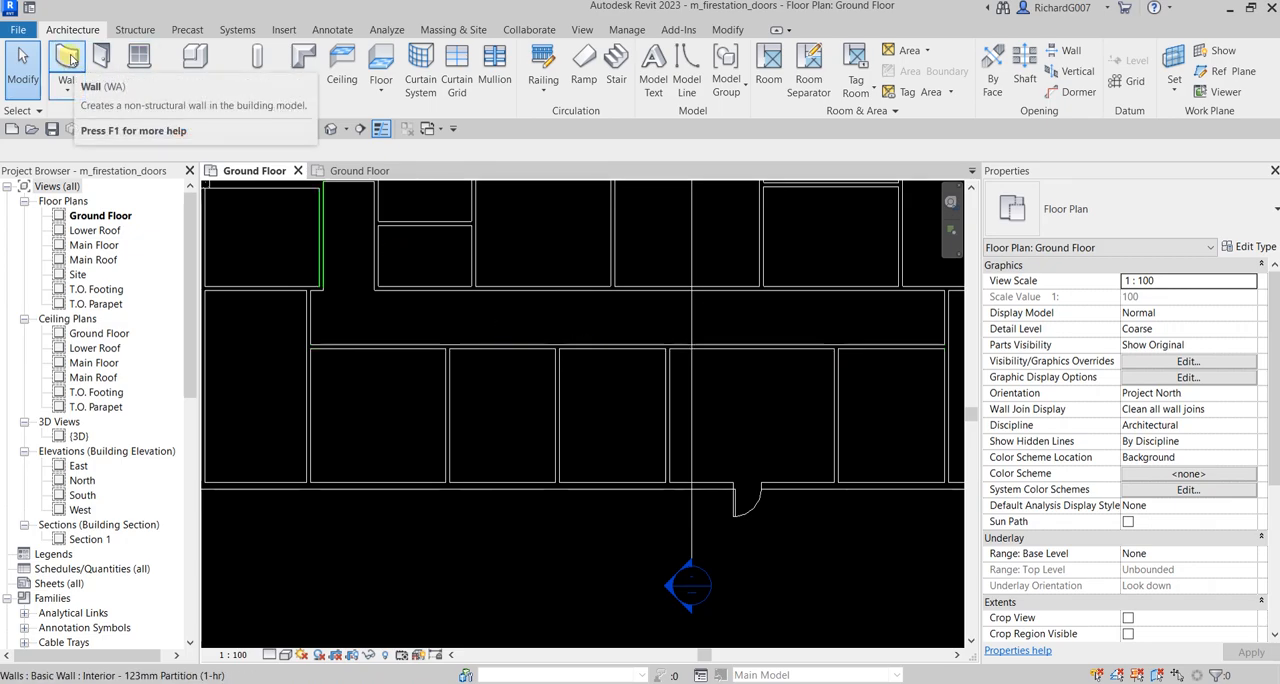
click(105, 65)
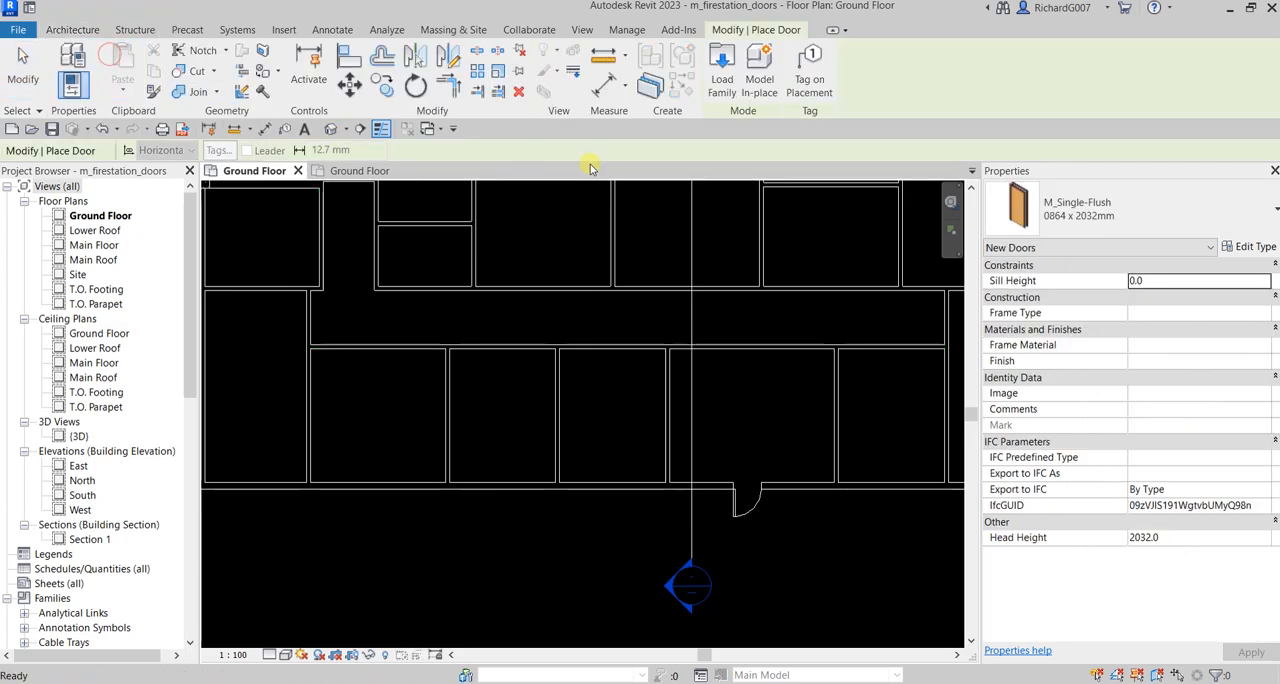
click(812, 113)
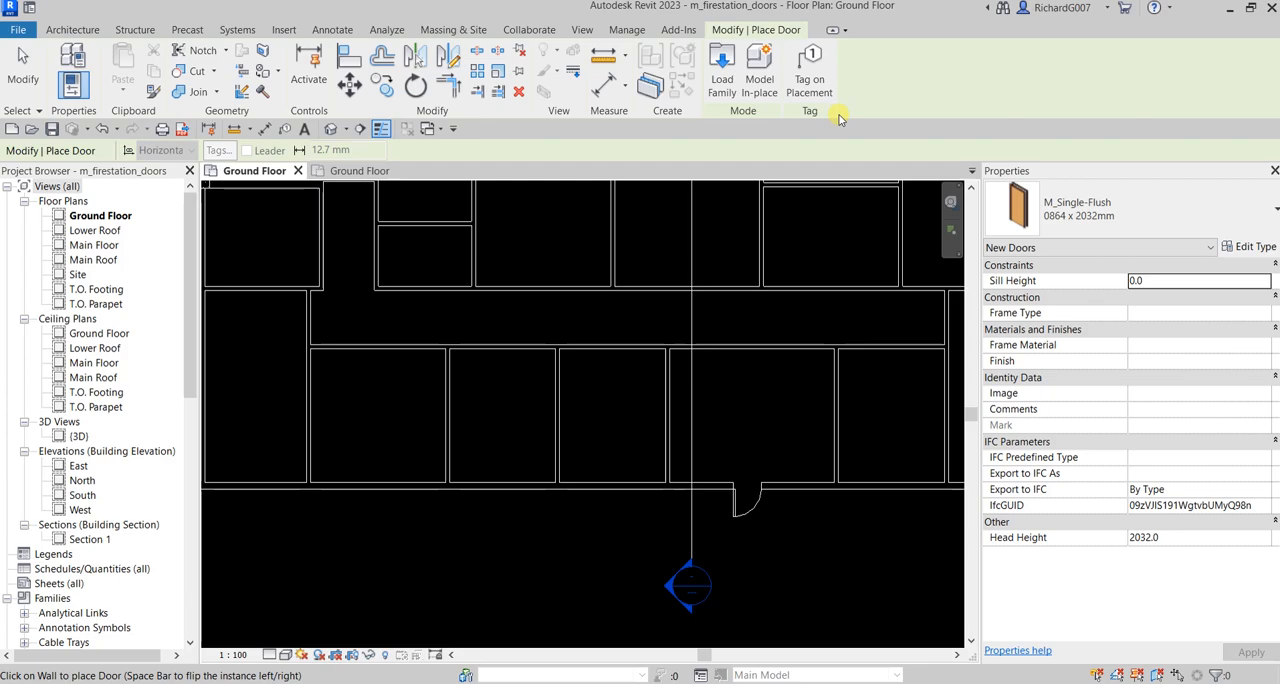
click(809, 80)
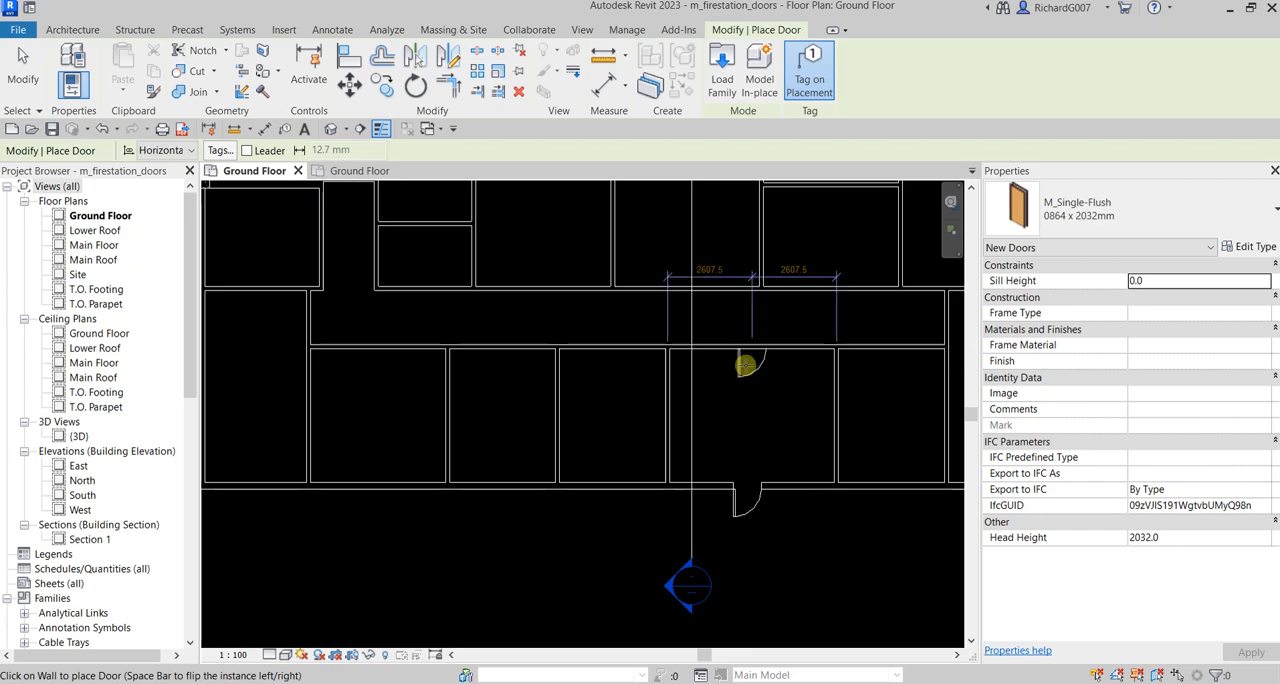
scroll(631, 409, up, 2)
scroll(631, 409, up, 1)
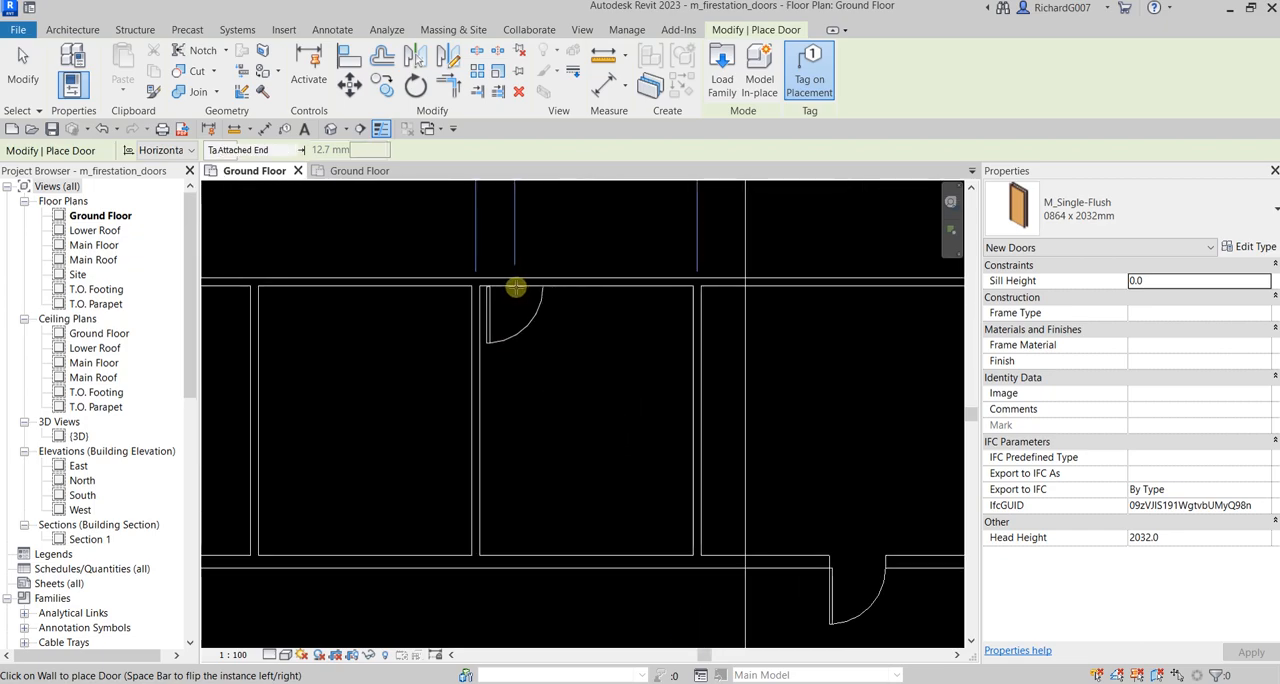
click(515, 287)
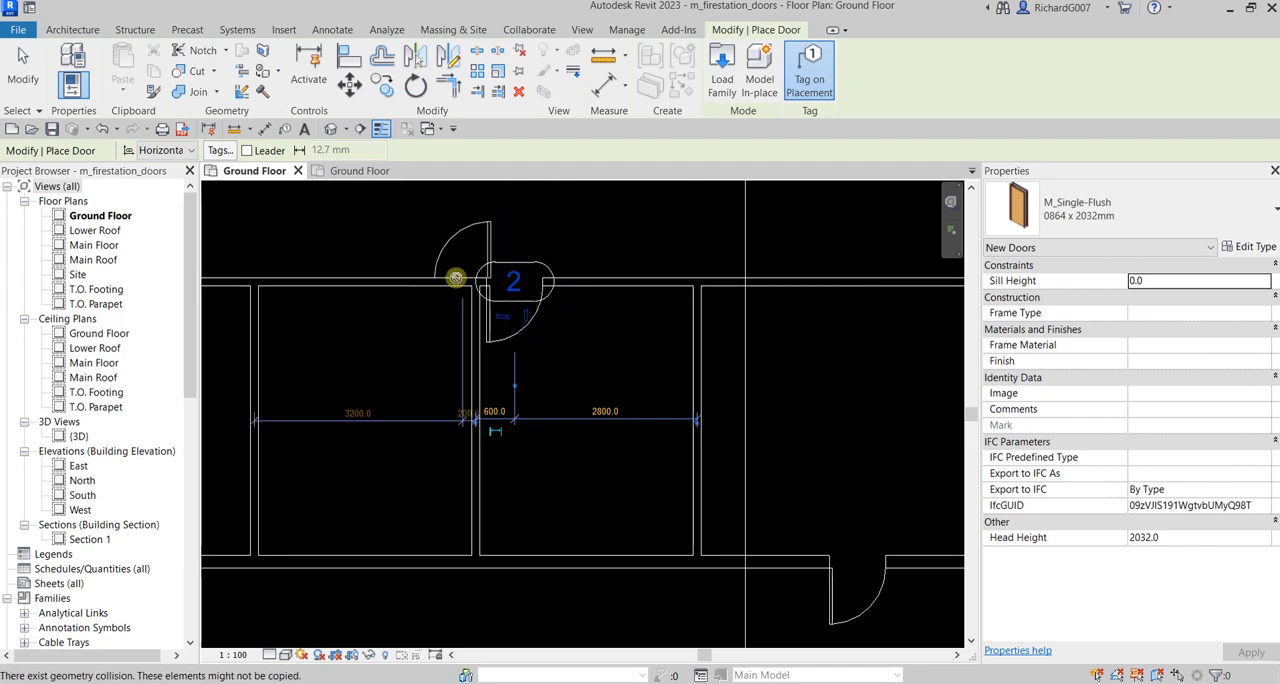
middle_drag(550, 377, 667, 400)
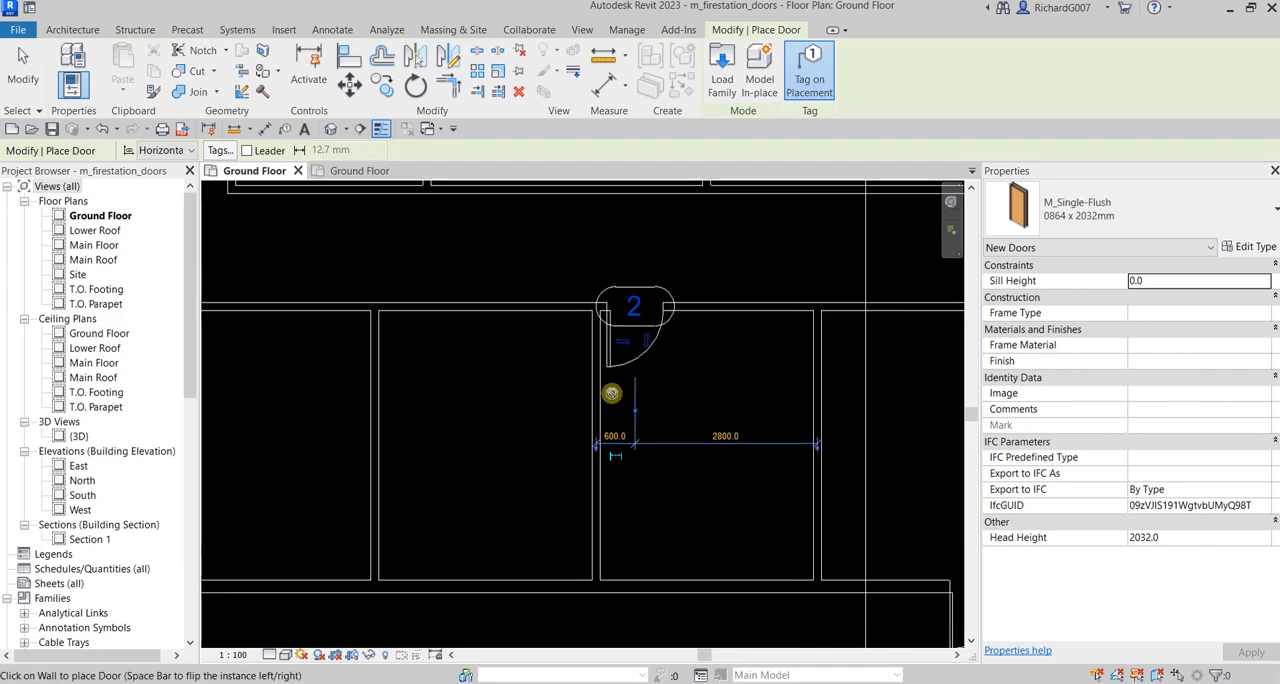
Place a tagged door in the adjacent room's corridor wall, hinge side flipped to mirror door 2, 700 mm from the shared partition
scroll(611, 393, up, 1)
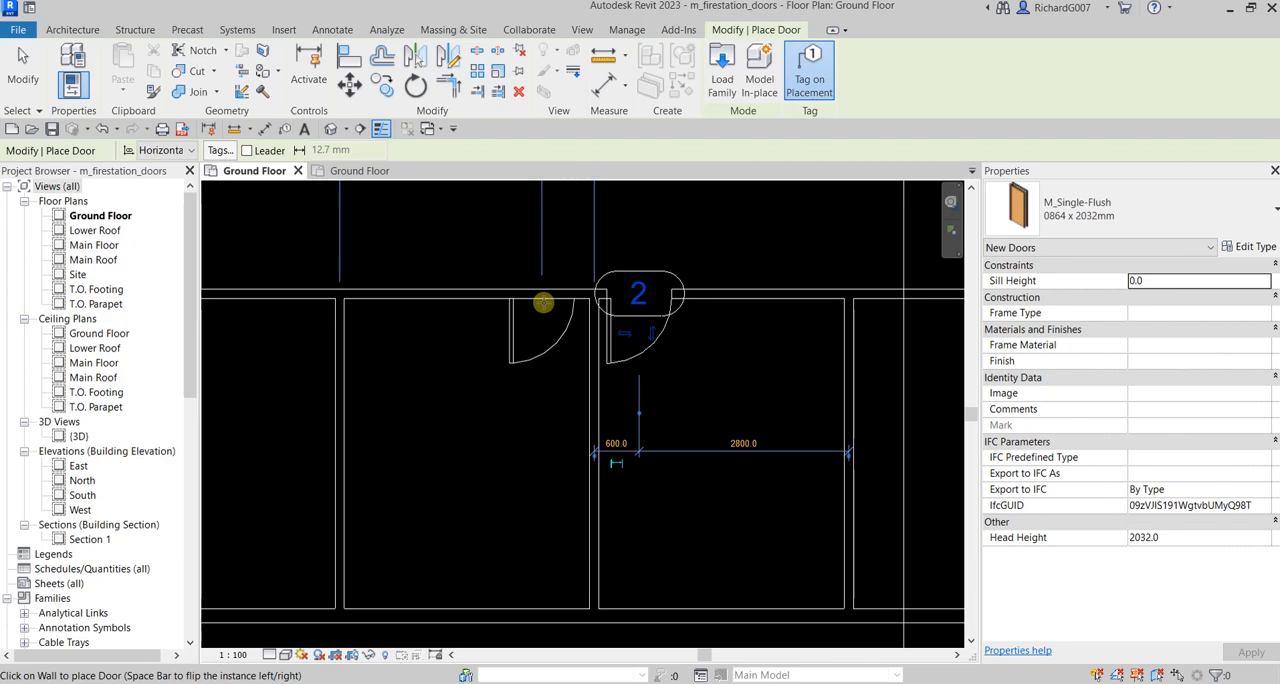
key(space)
key(space)
key(space)
key(space)
key(space)
click(543, 303)
scroll(524, 383, down, 1)
middle_drag(521, 411, 555, 457)
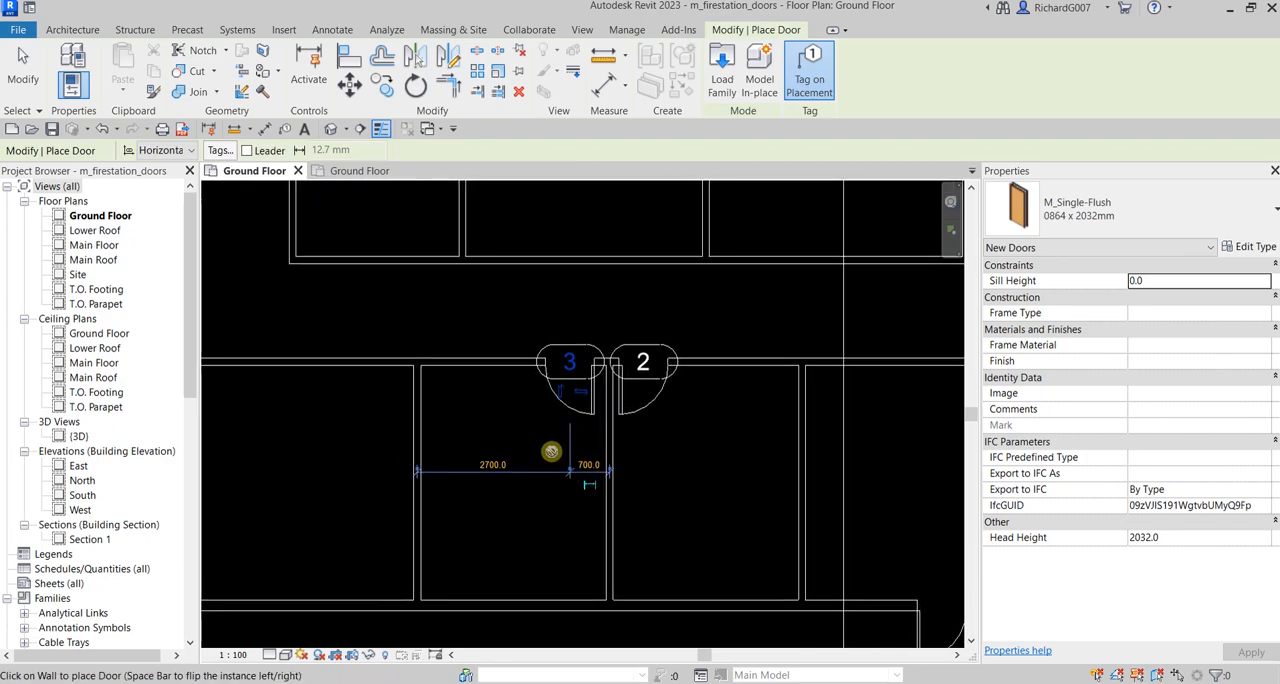
click(22, 70)
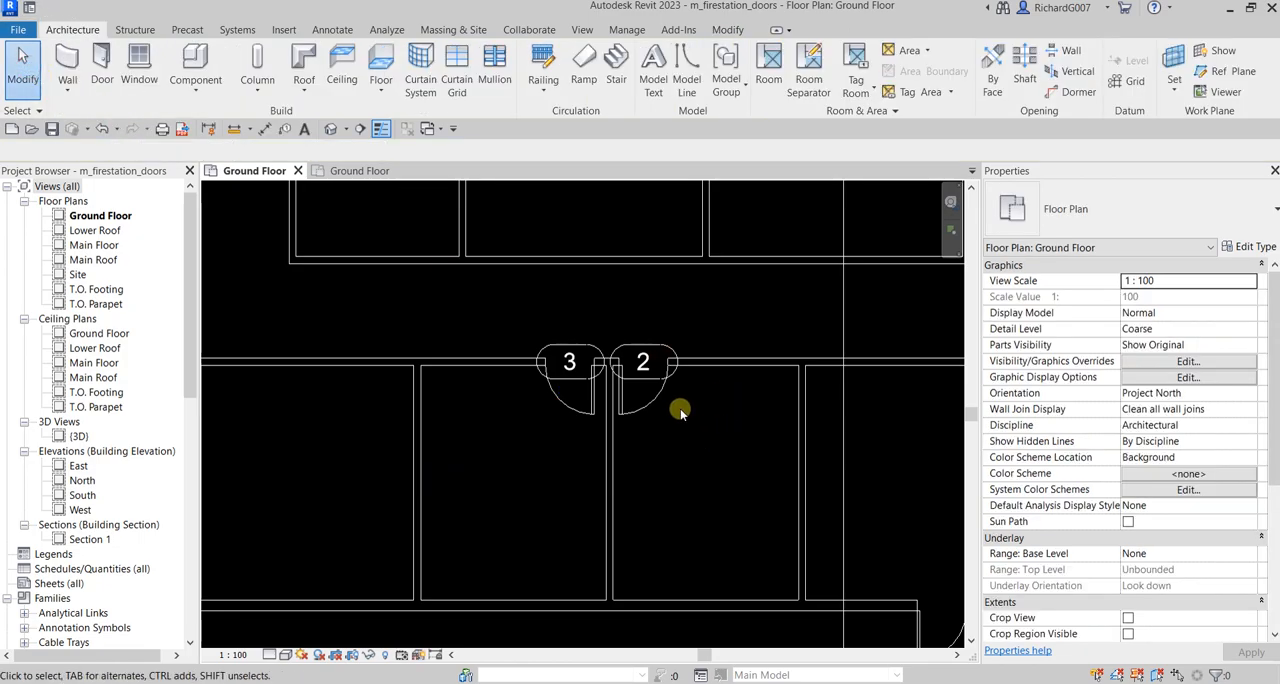
Nudge door 2 along the corridor wall until it sits 720 mm from the shared partition, then deselect it
scroll(680, 410, up, 1)
middle_drag(680, 414, 646, 432)
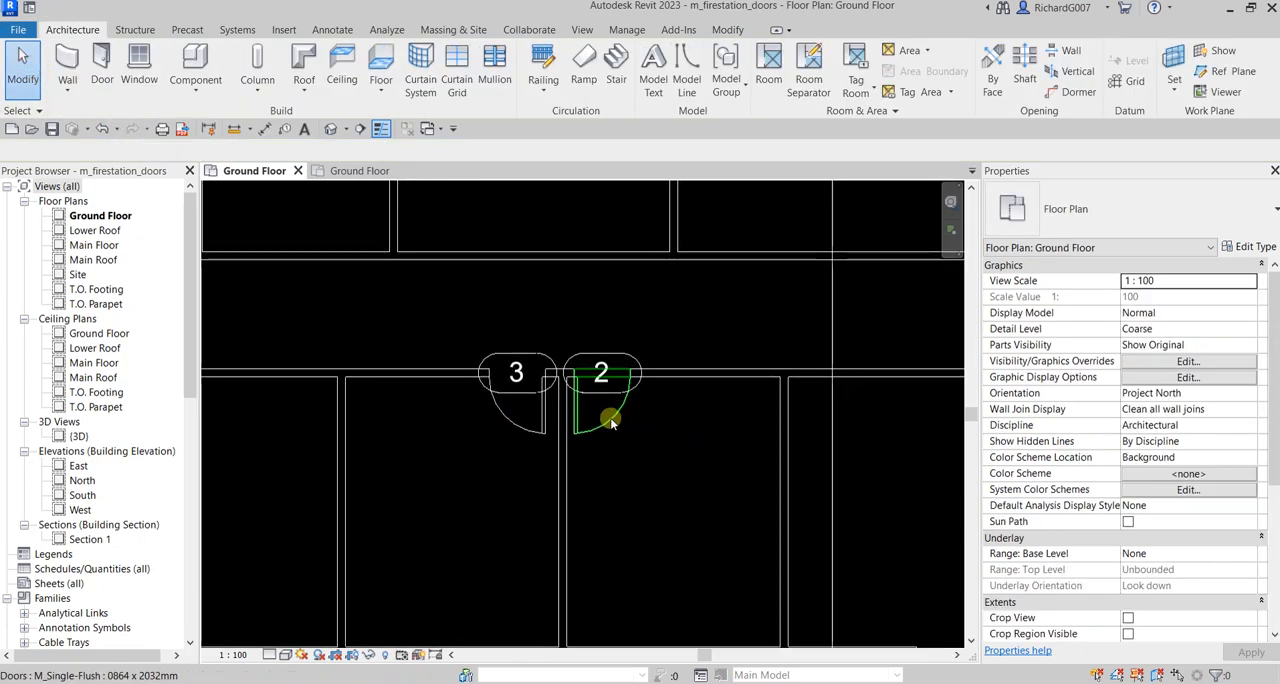
click(612, 423)
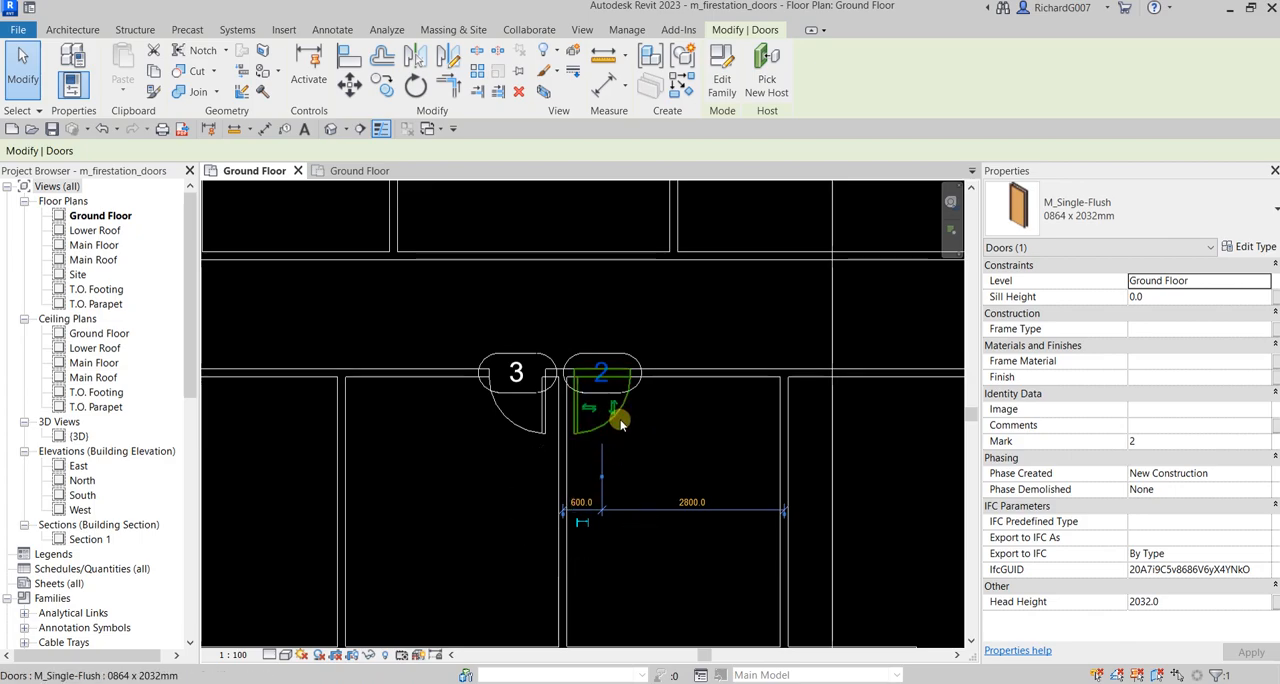
drag(620, 420, 623, 421)
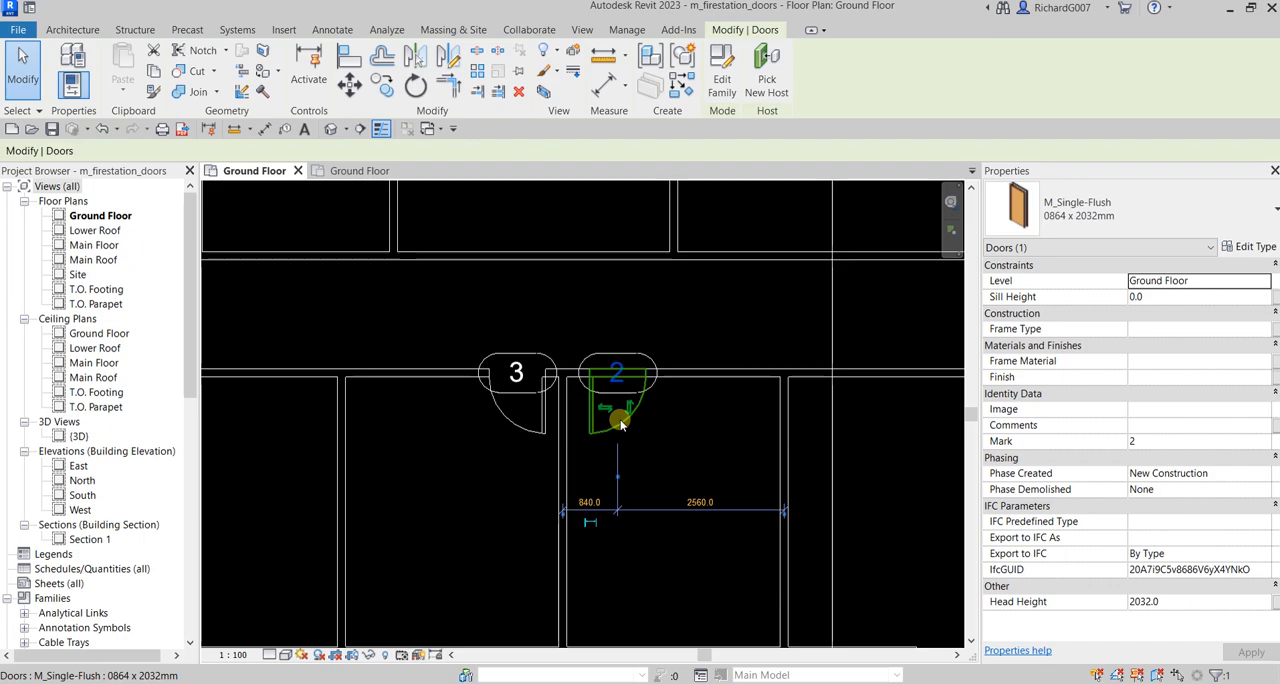
key(Right)
key(Right)
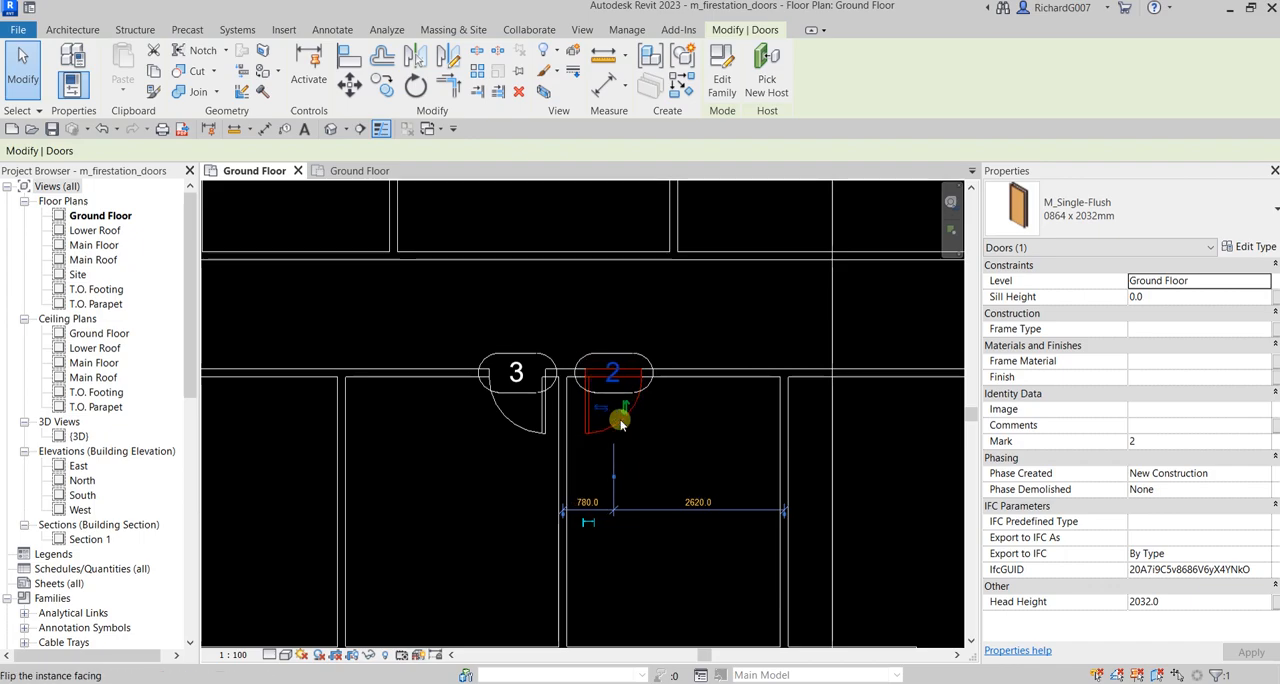
key(Left)
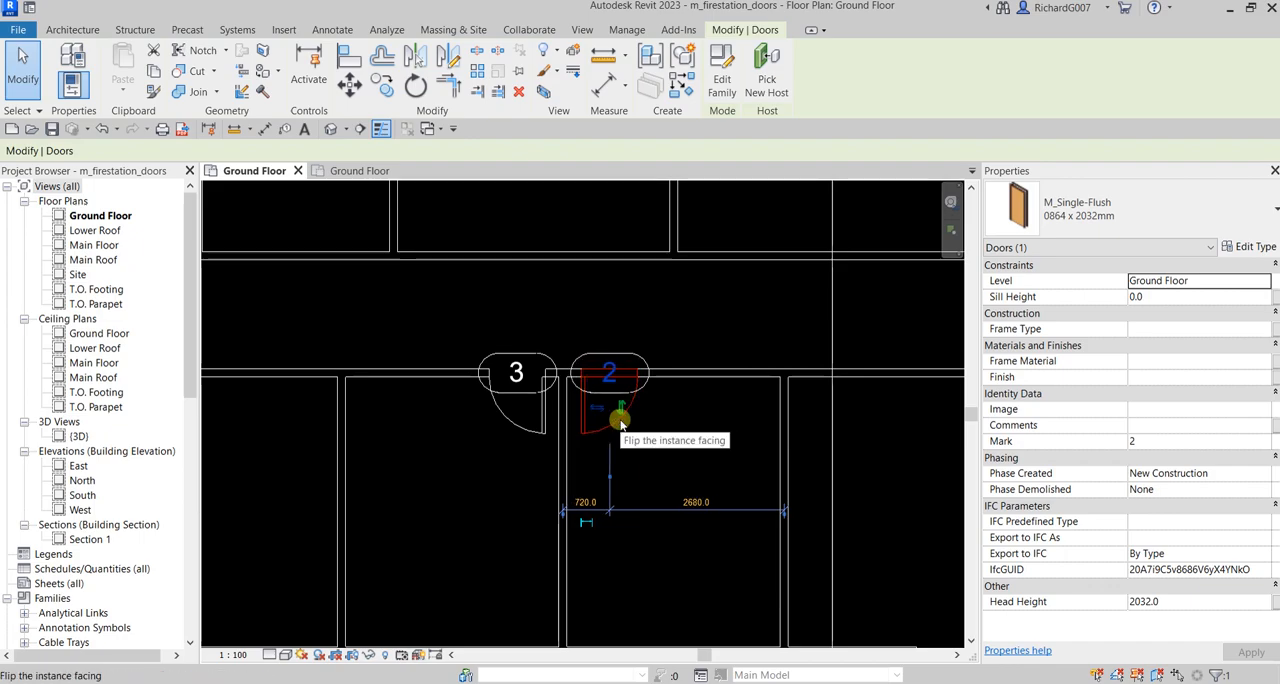
click(1045, 177)
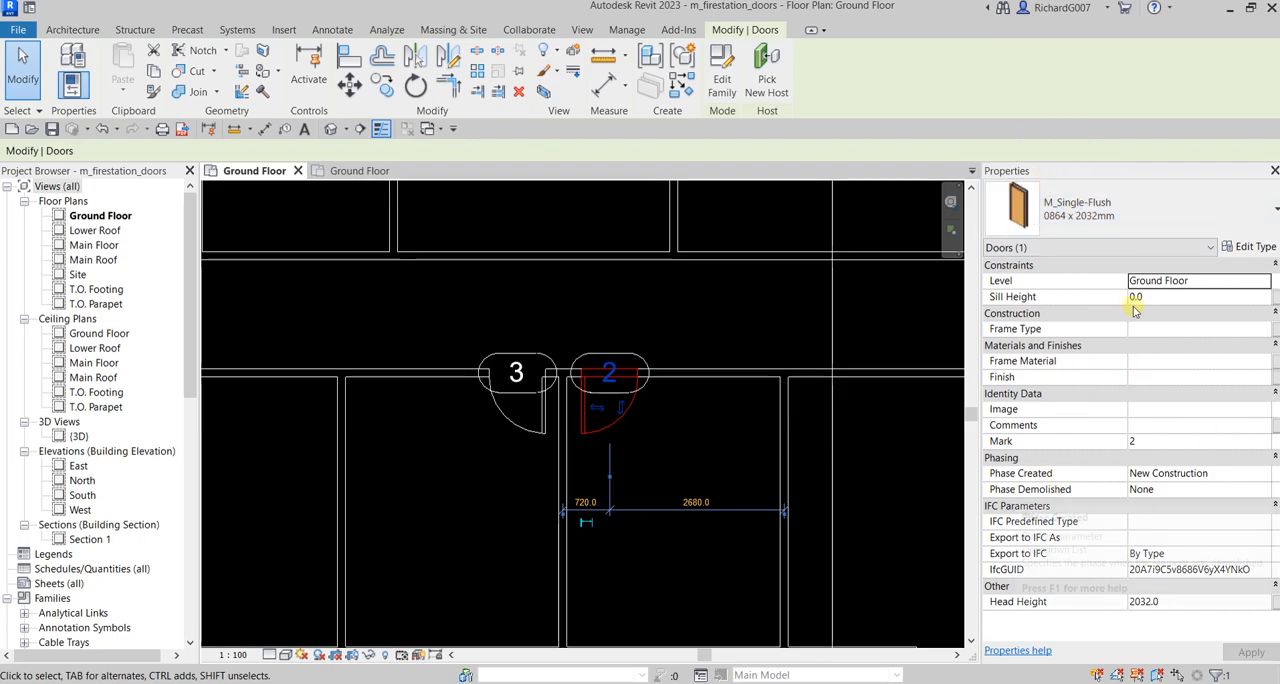
click(1148, 299)
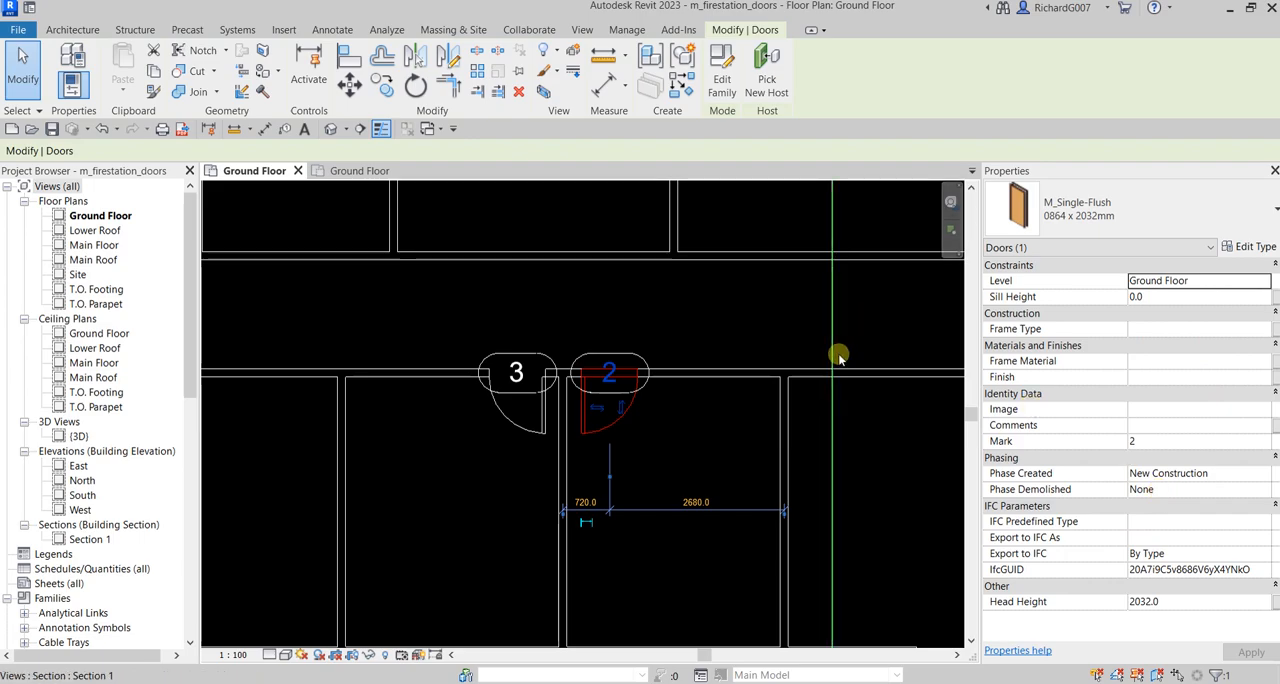
click(706, 300)
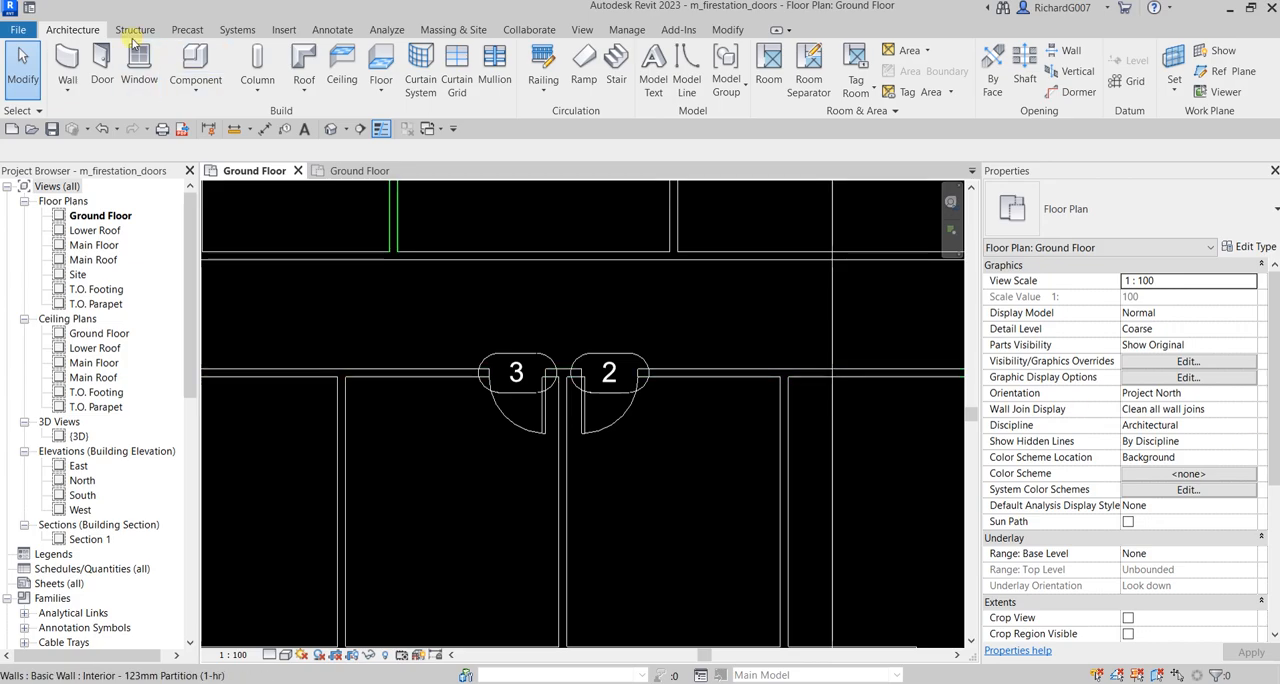
Start placing another door, check the available M_Single-Flush sizes, and begin loading a new door family
click(104, 66)
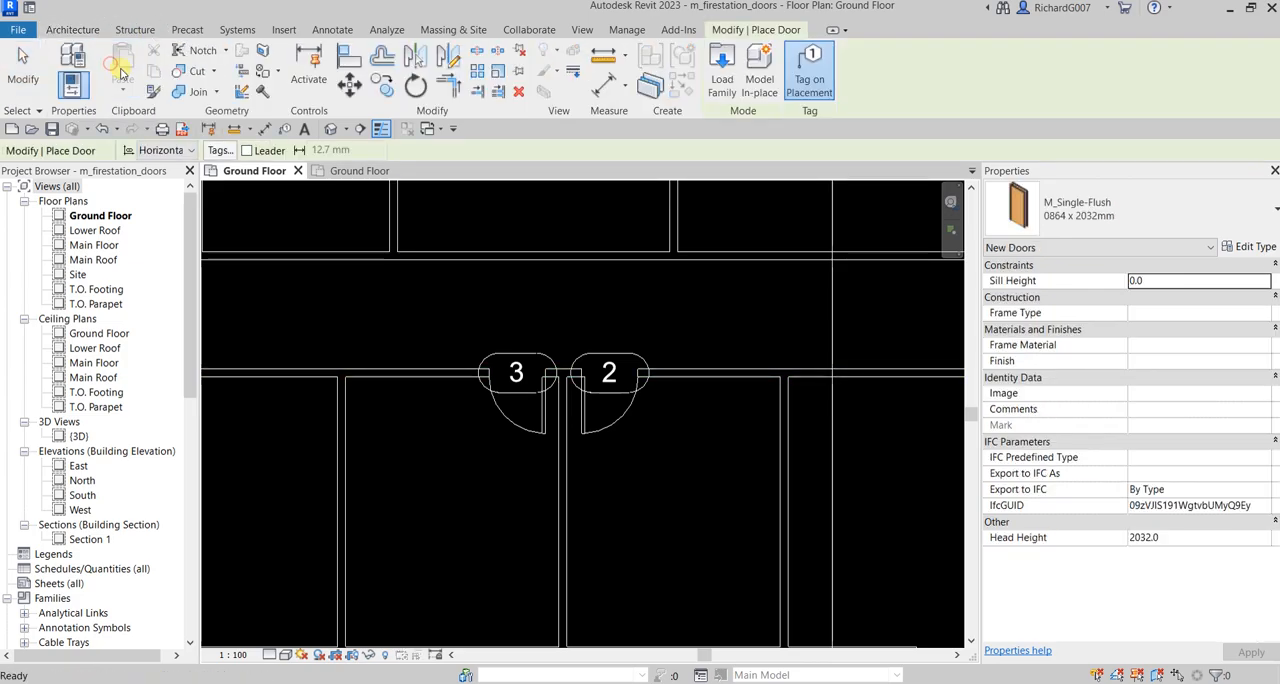
click(1155, 203)
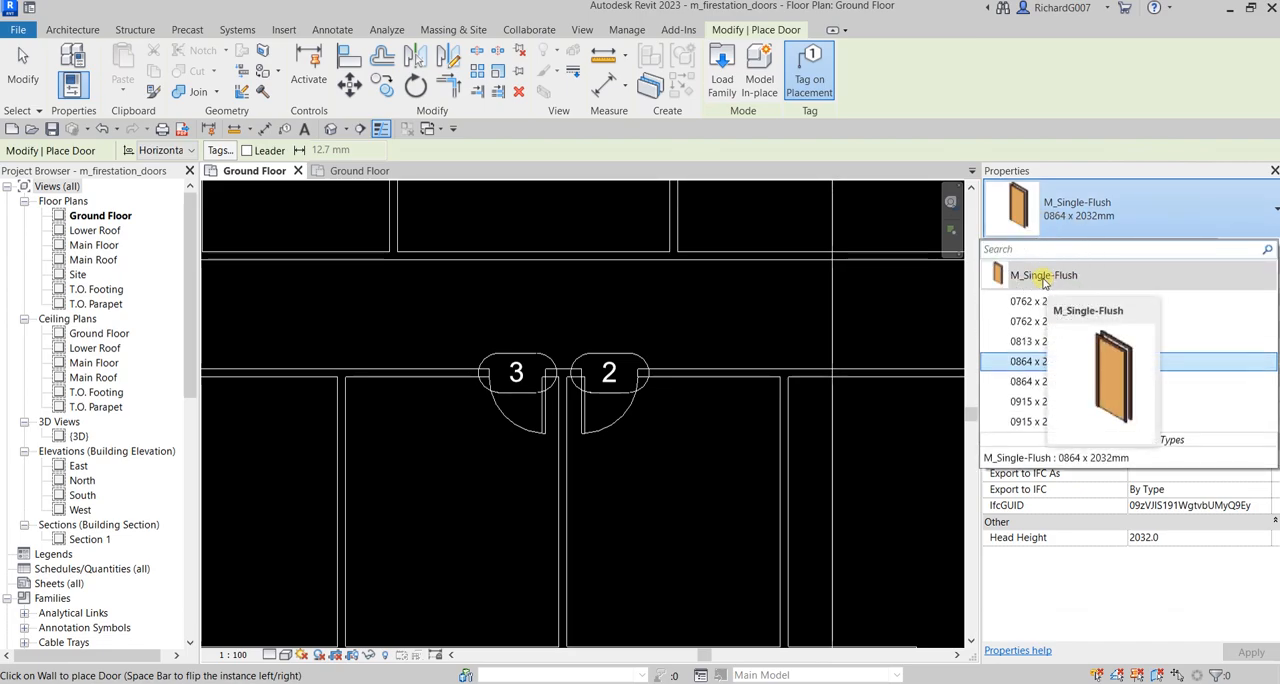
click(729, 75)
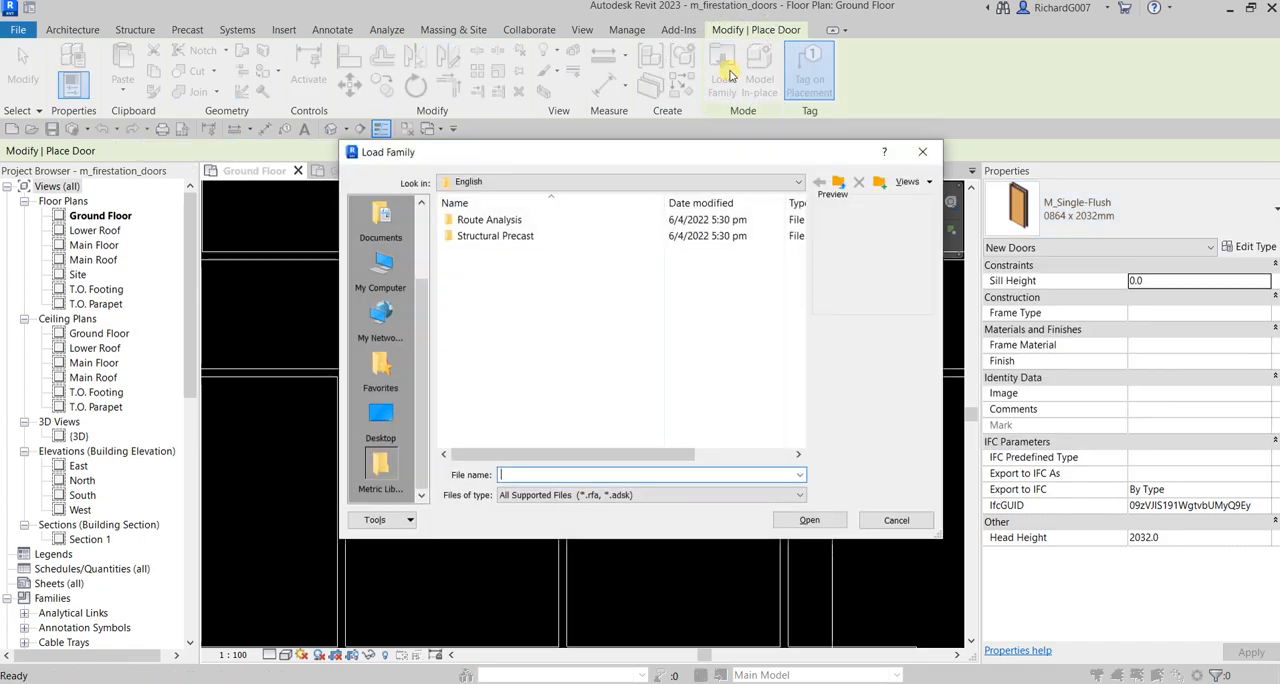
Search the RAC-I folder for door families, checking its Chapter 4, COMPONENTS, TEMPLATE and Chapter 5 subfolders
click(425, 215)
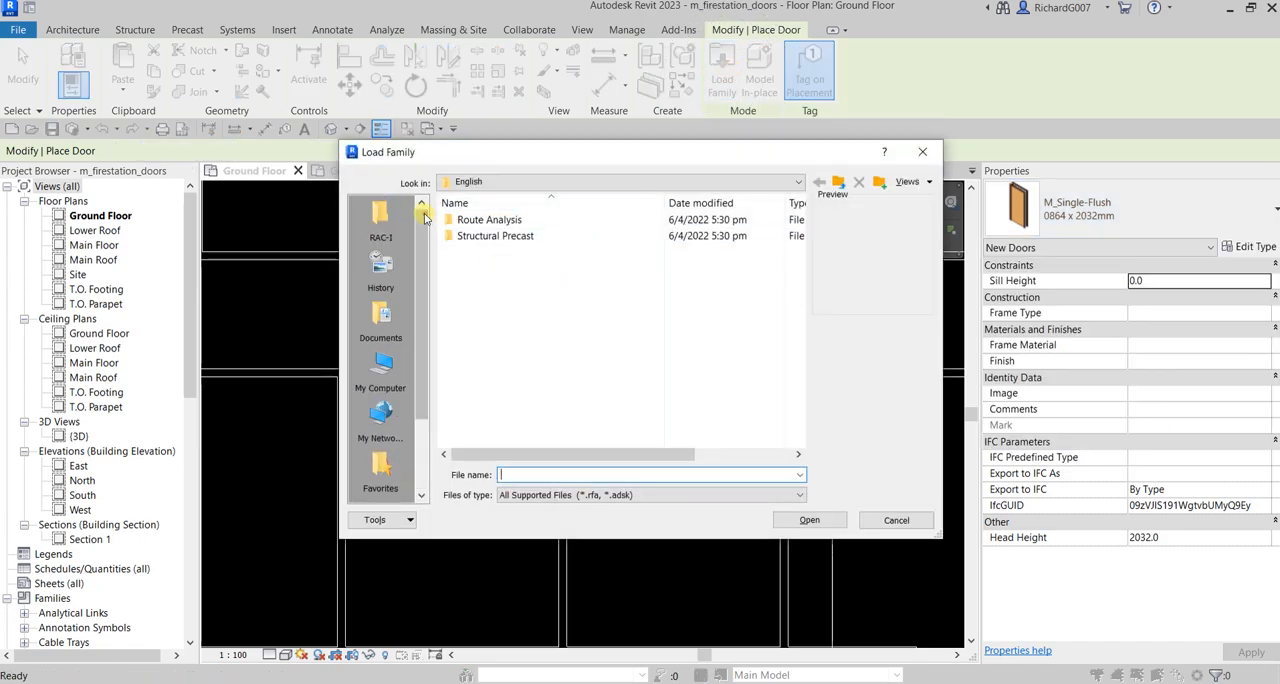
click(382, 216)
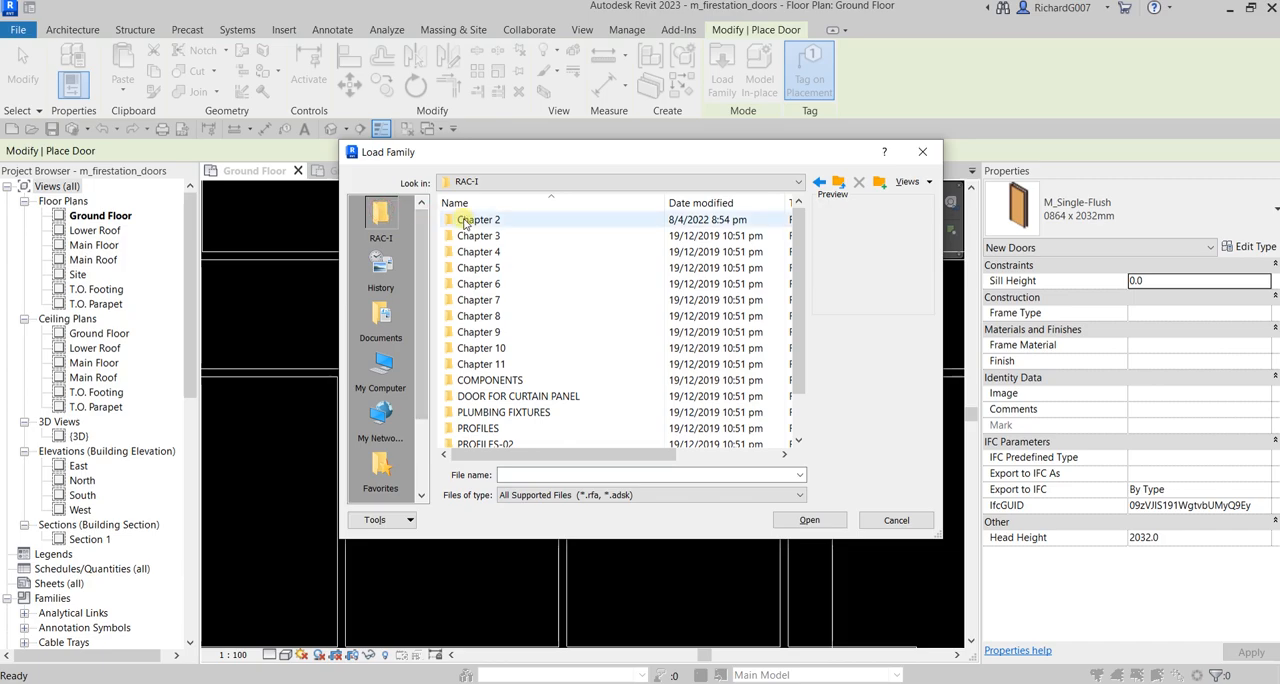
double_click(477, 252)
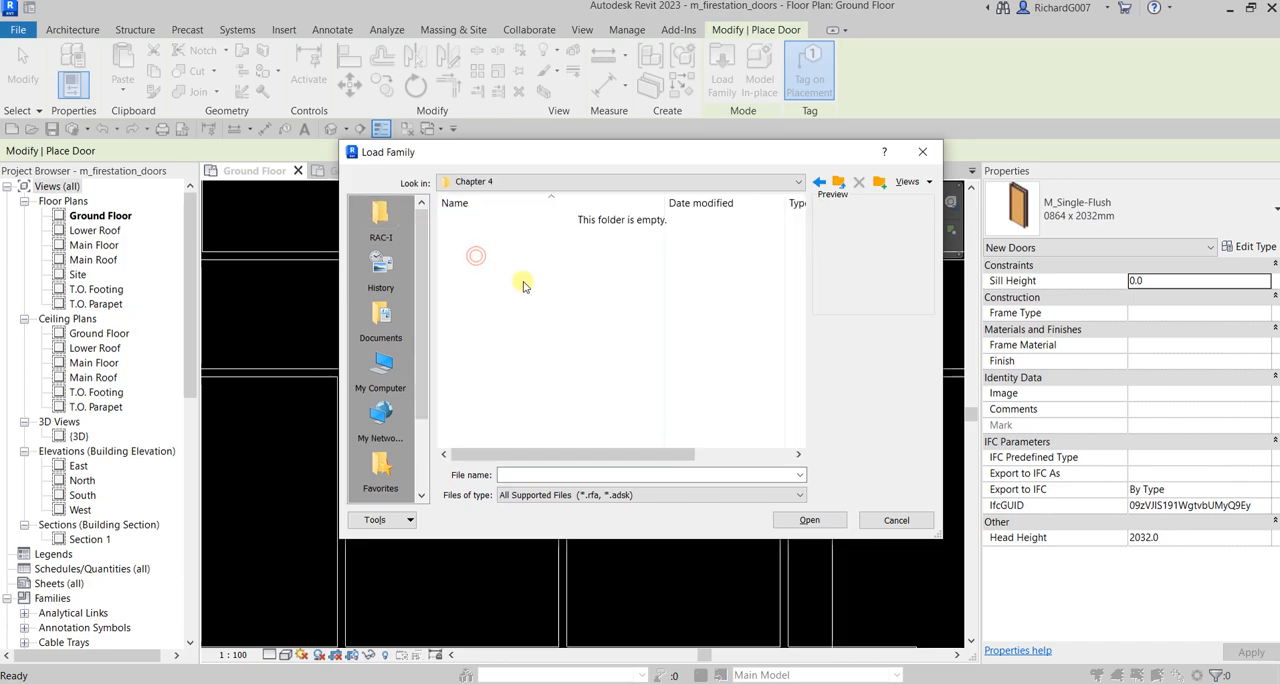
click(840, 183)
scroll(530, 285, down, 1)
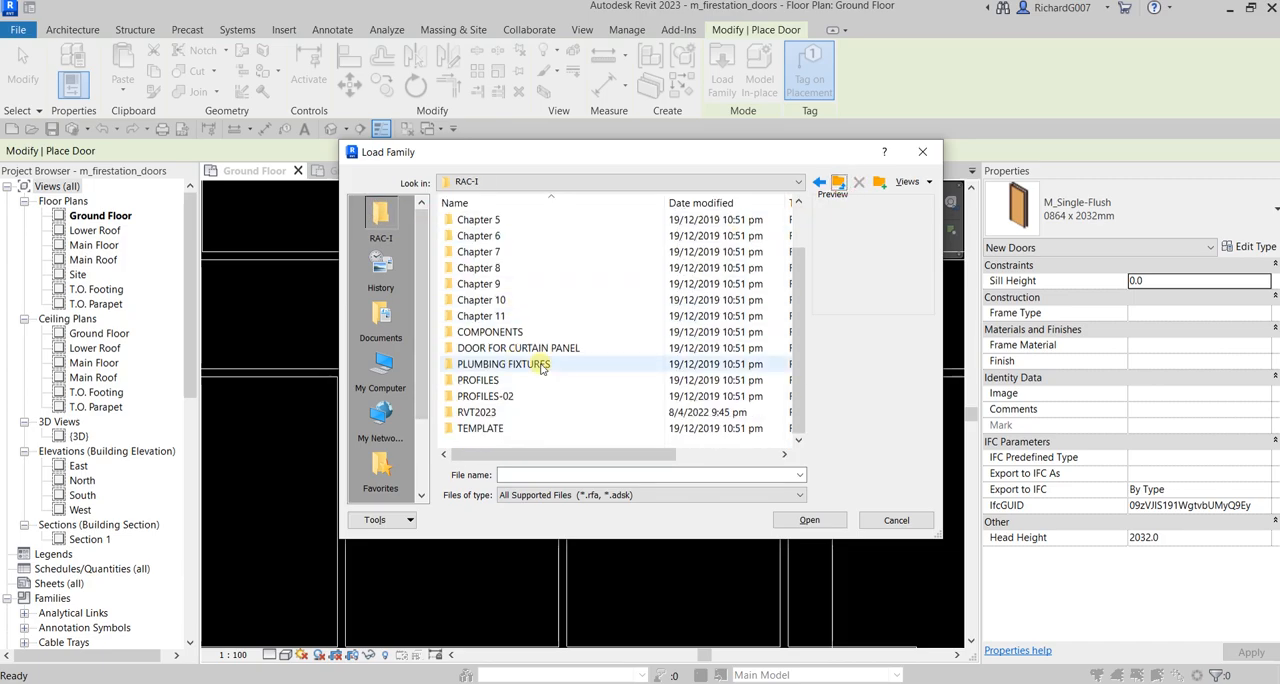
double_click(495, 333)
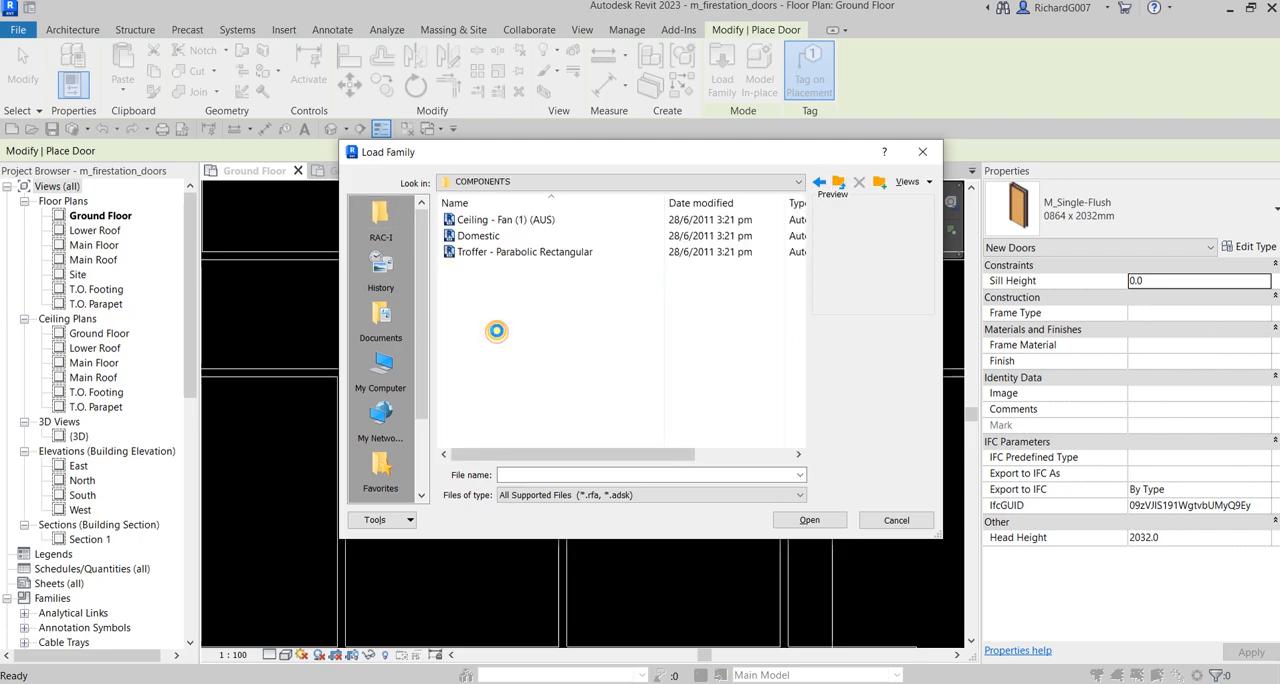
click(840, 183)
scroll(540, 280, down, 1)
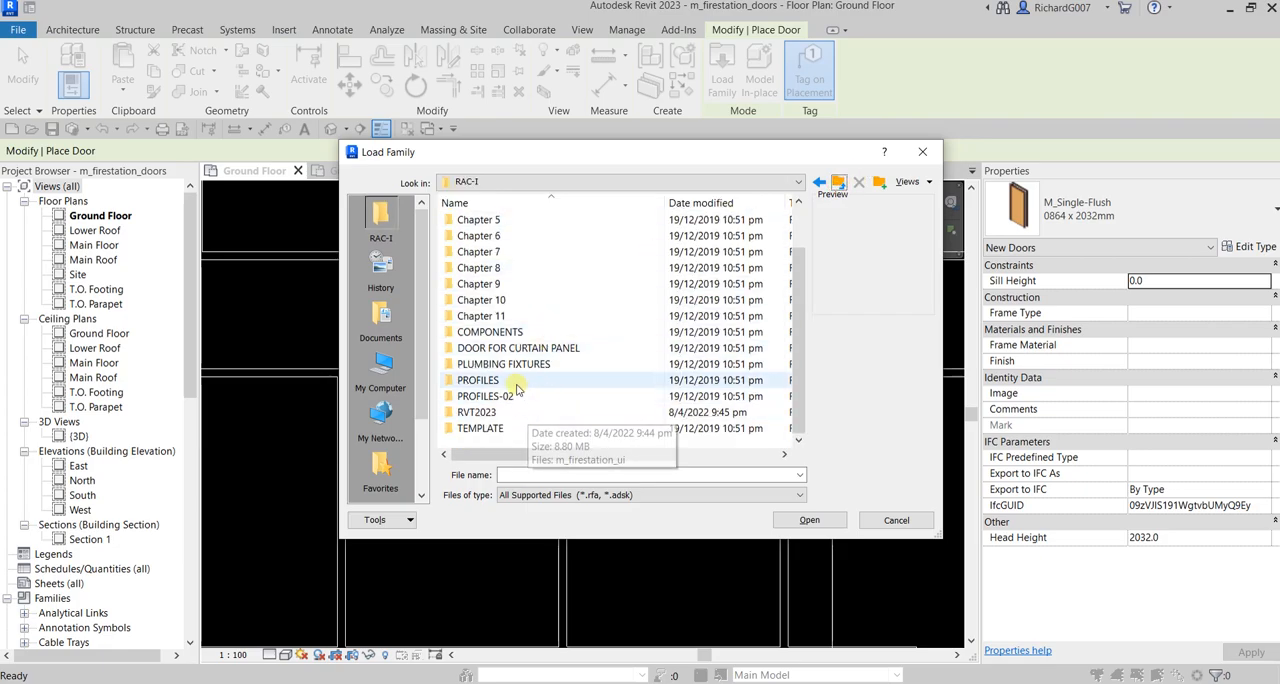
double_click(481, 430)
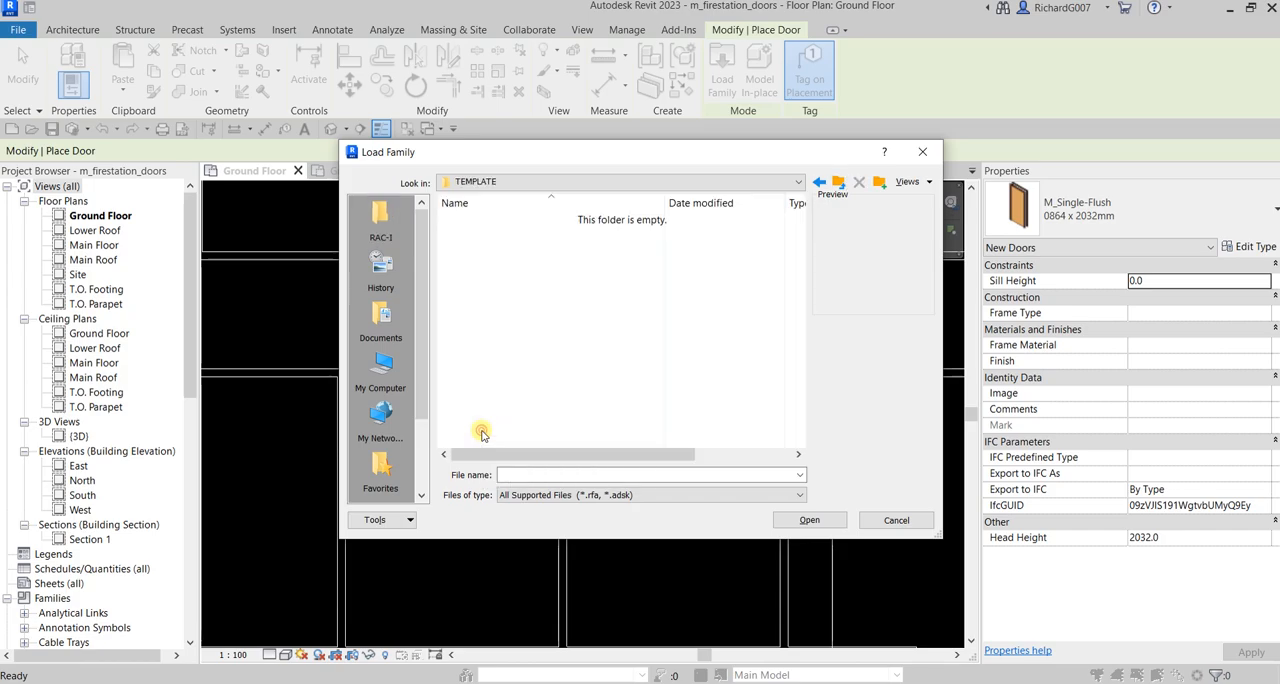
click(840, 183)
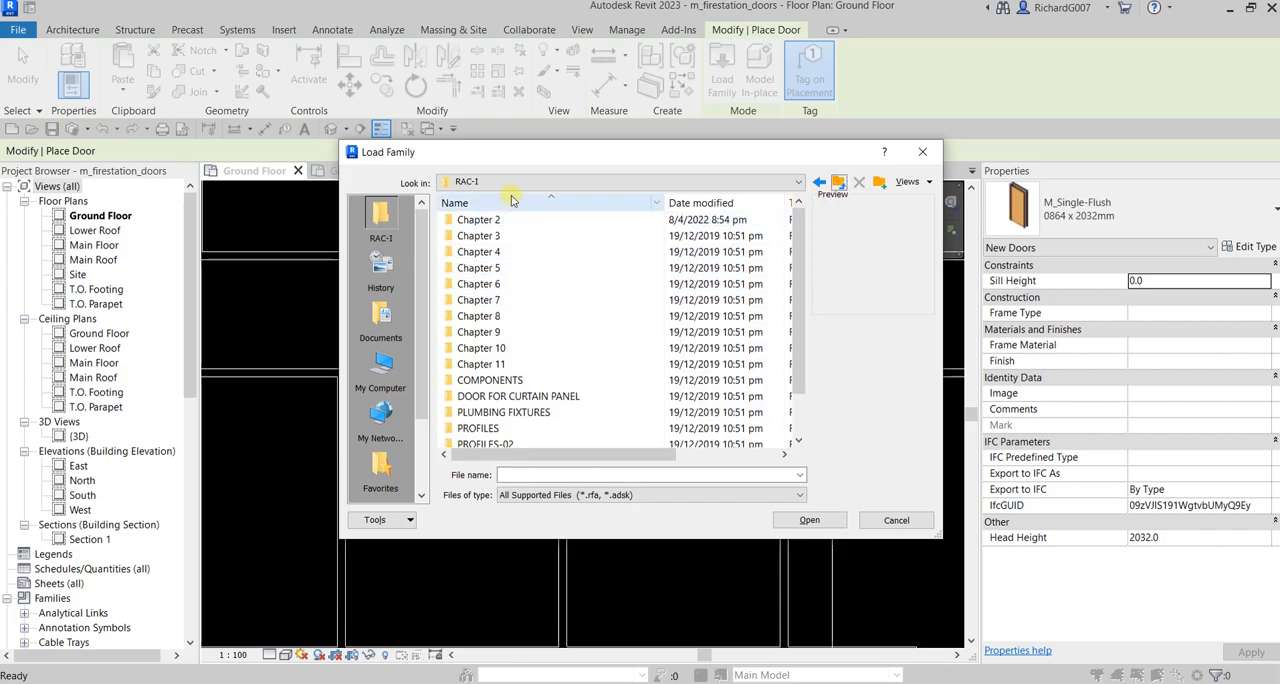
double_click(487, 270)
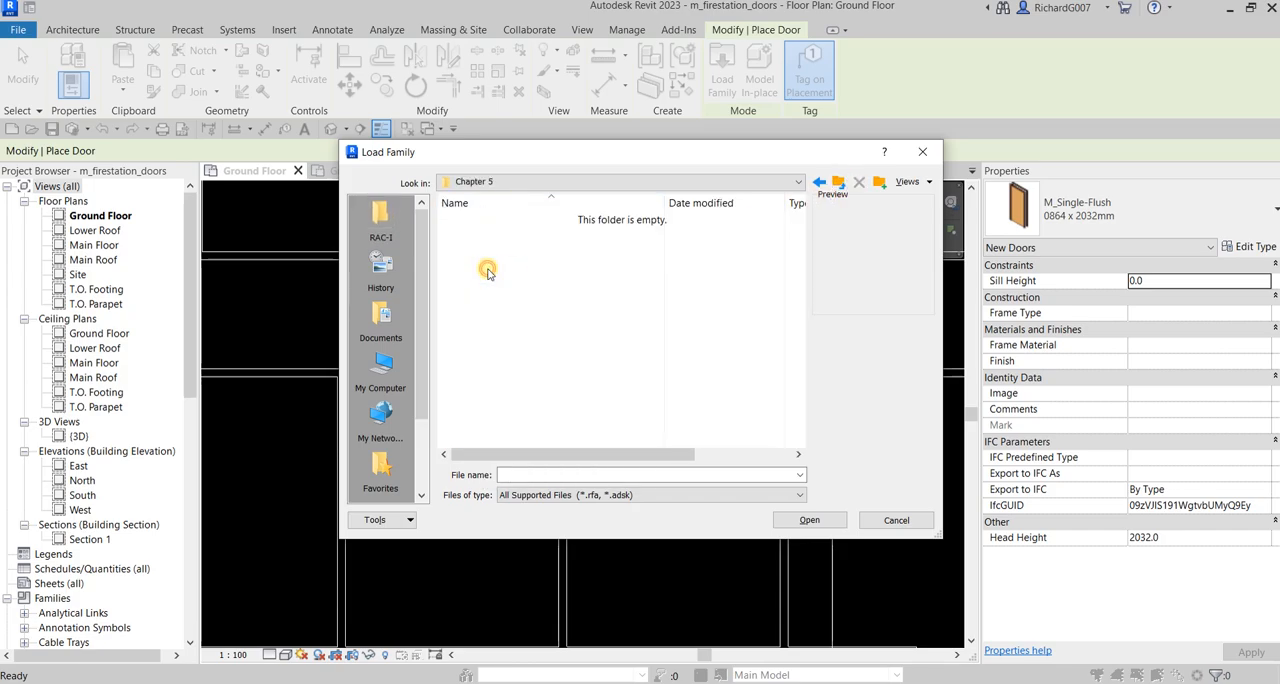
click(839, 182)
Check the Acer (C:) drive, then browse the Data (D:) drive to the Revit 2023 folder inside Autodesk
click(797, 182)
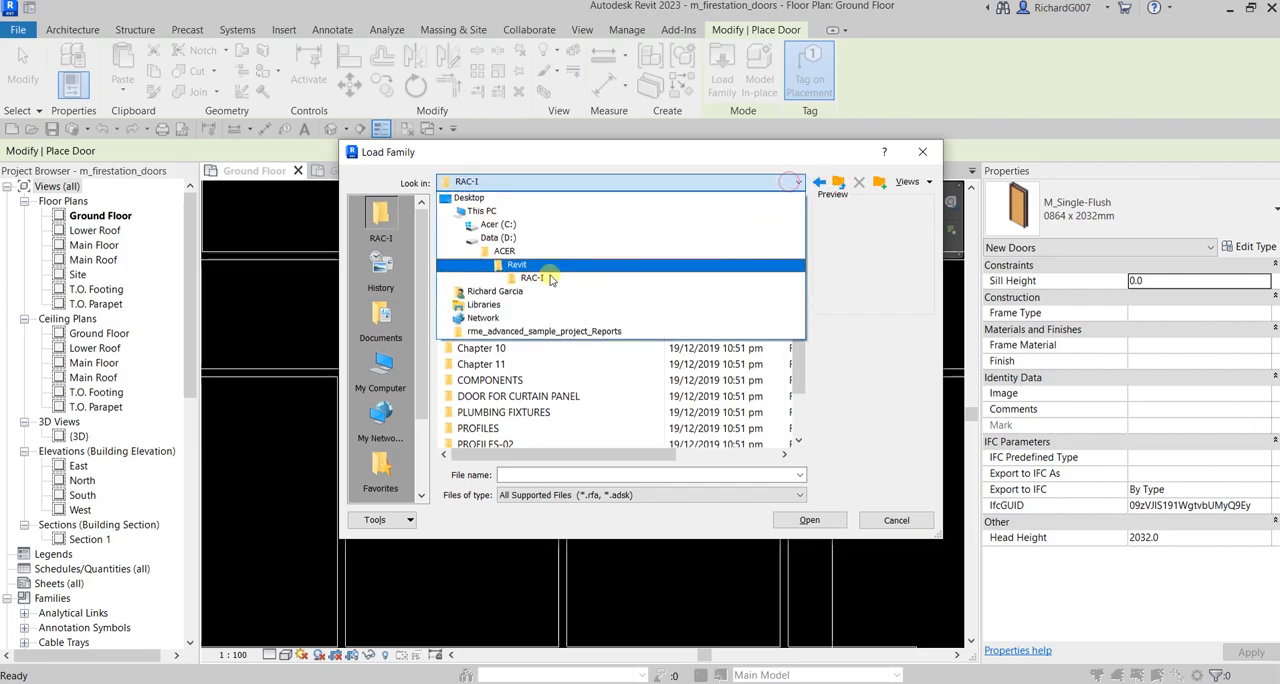
click(500, 225)
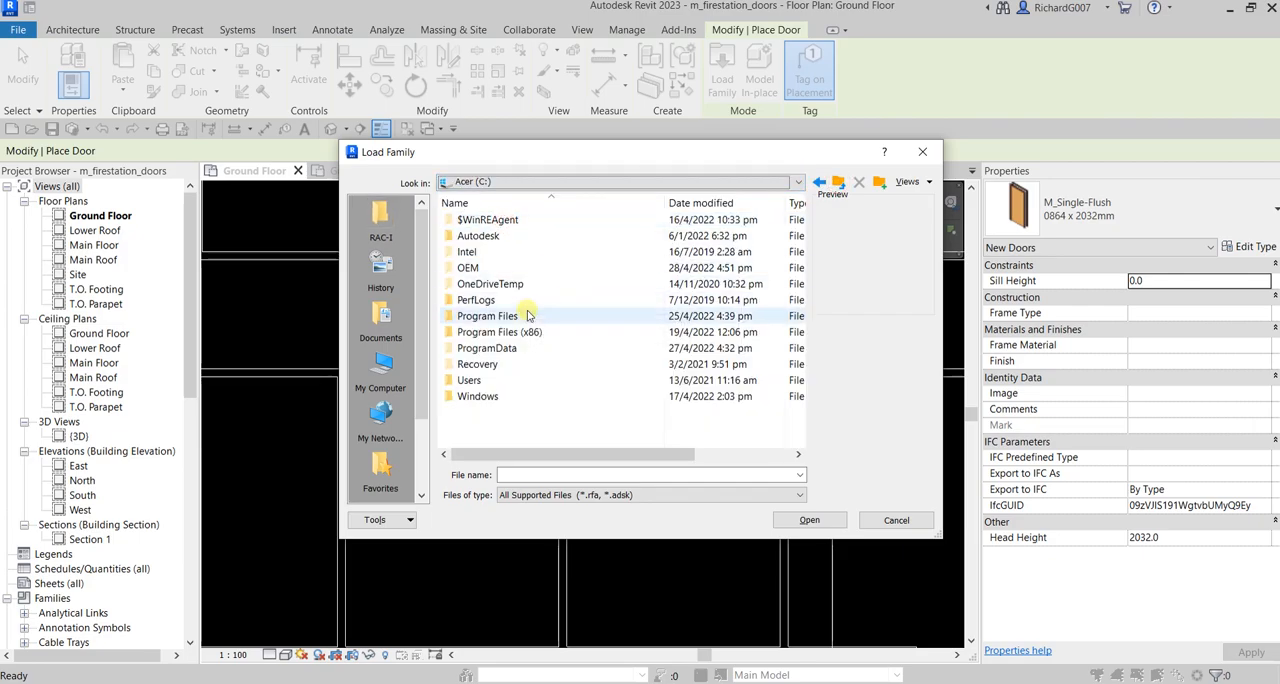
click(839, 182)
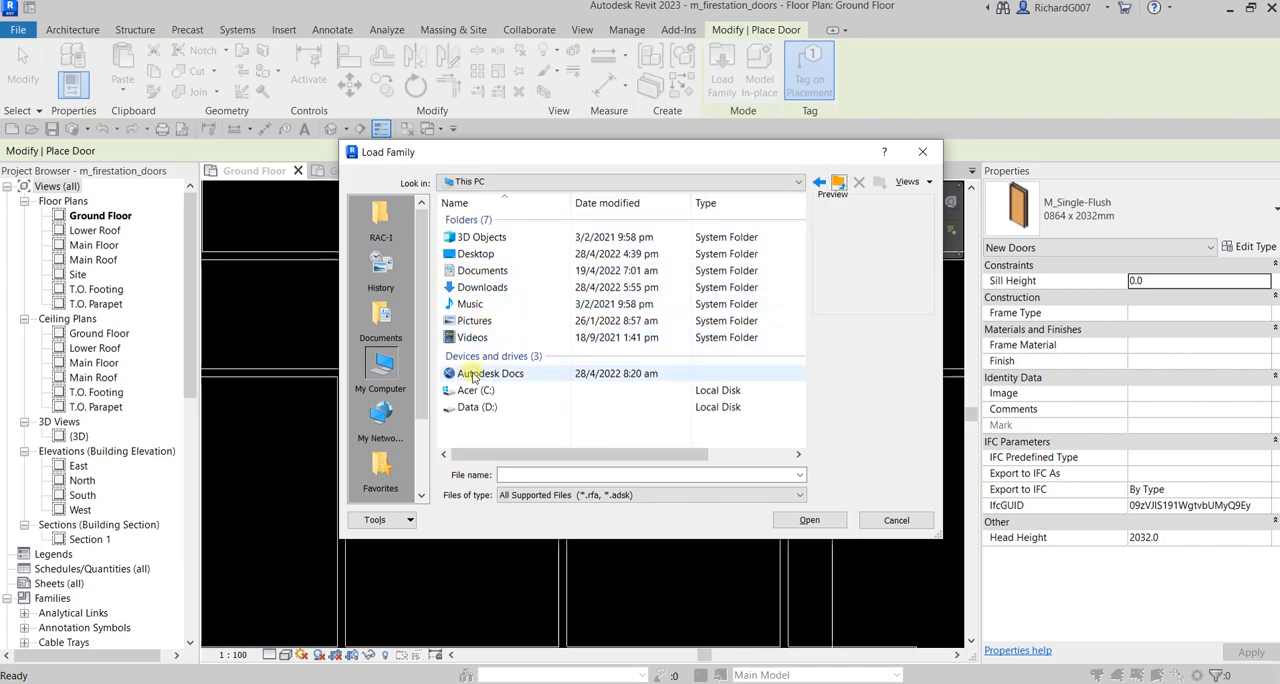
double_click(471, 407)
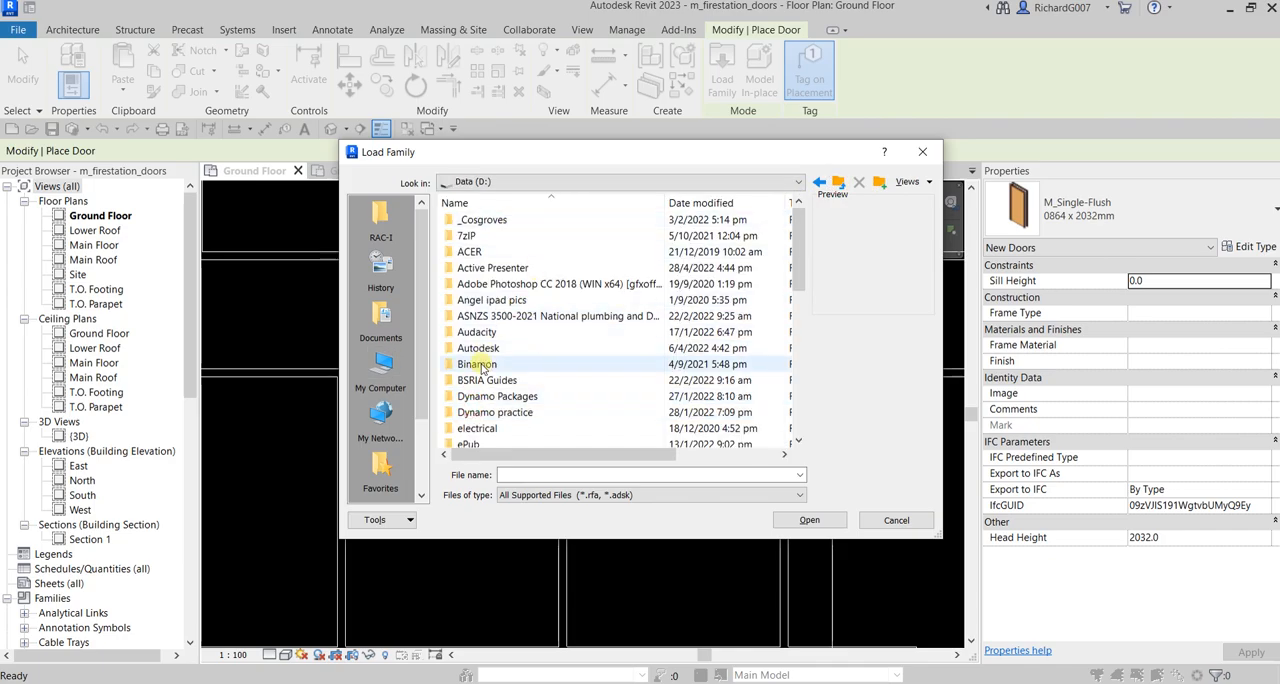
scroll(475, 360, down, 3)
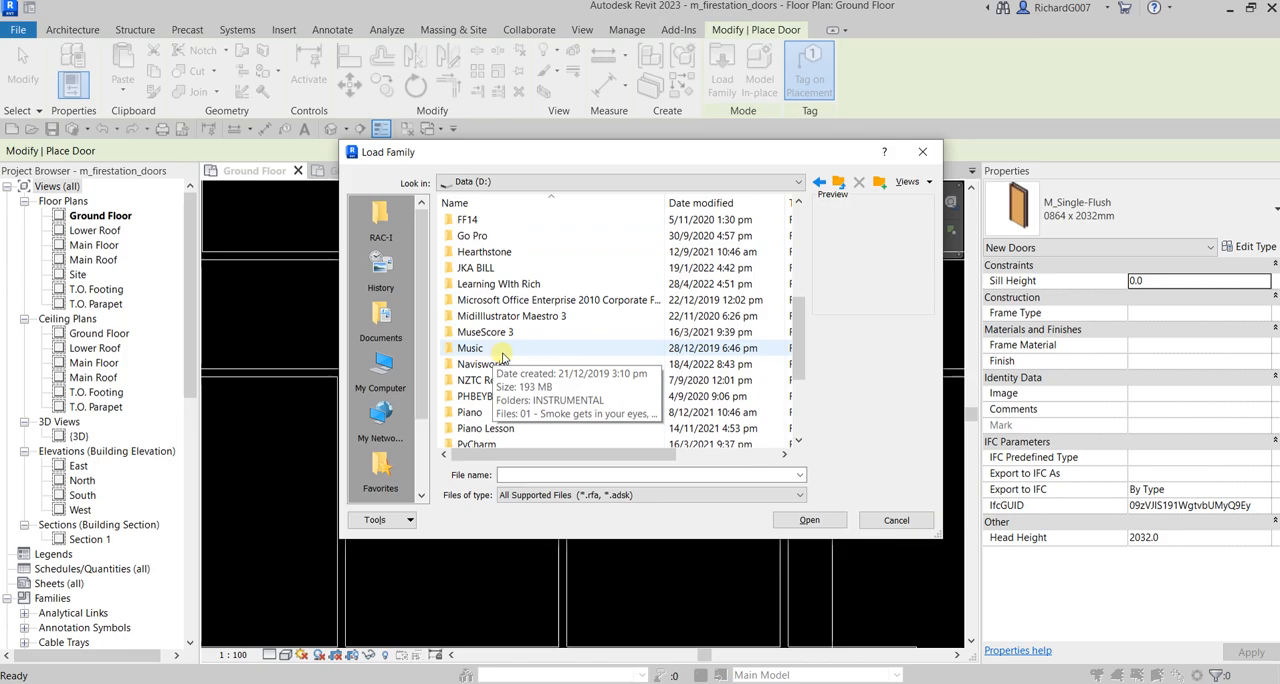
scroll(503, 357, up, 1)
scroll(508, 360, down, 4)
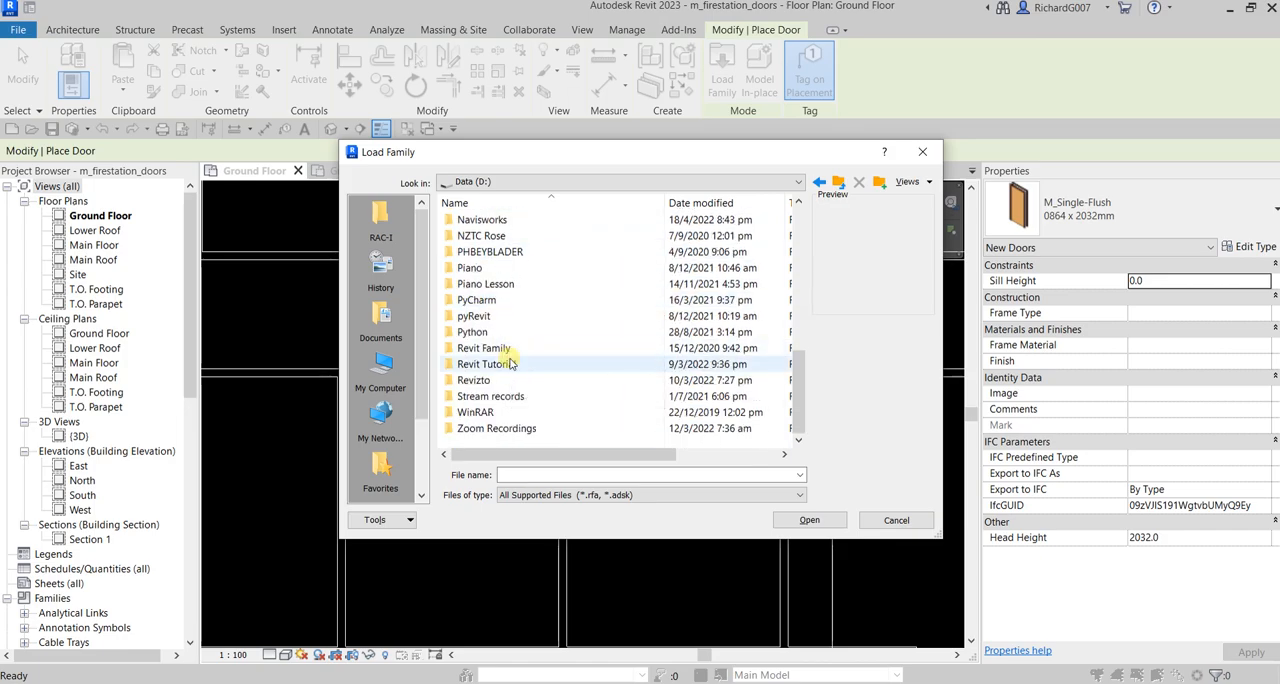
scroll(510, 364, up, 8)
click(490, 302)
double_click(490, 302)
double_click(490, 364)
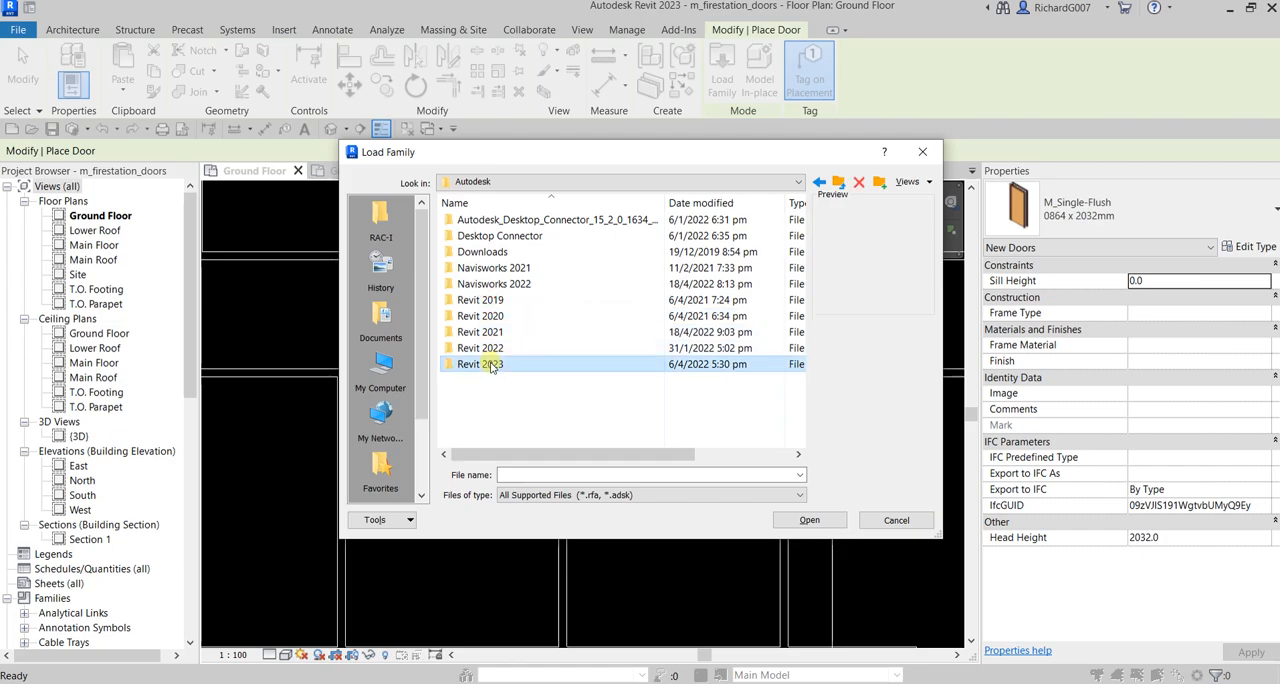
Look for door families in the English, English-Imperial and German folders of the Revit 2023 Libraries, then return to the Autodesk folder
click(483, 254)
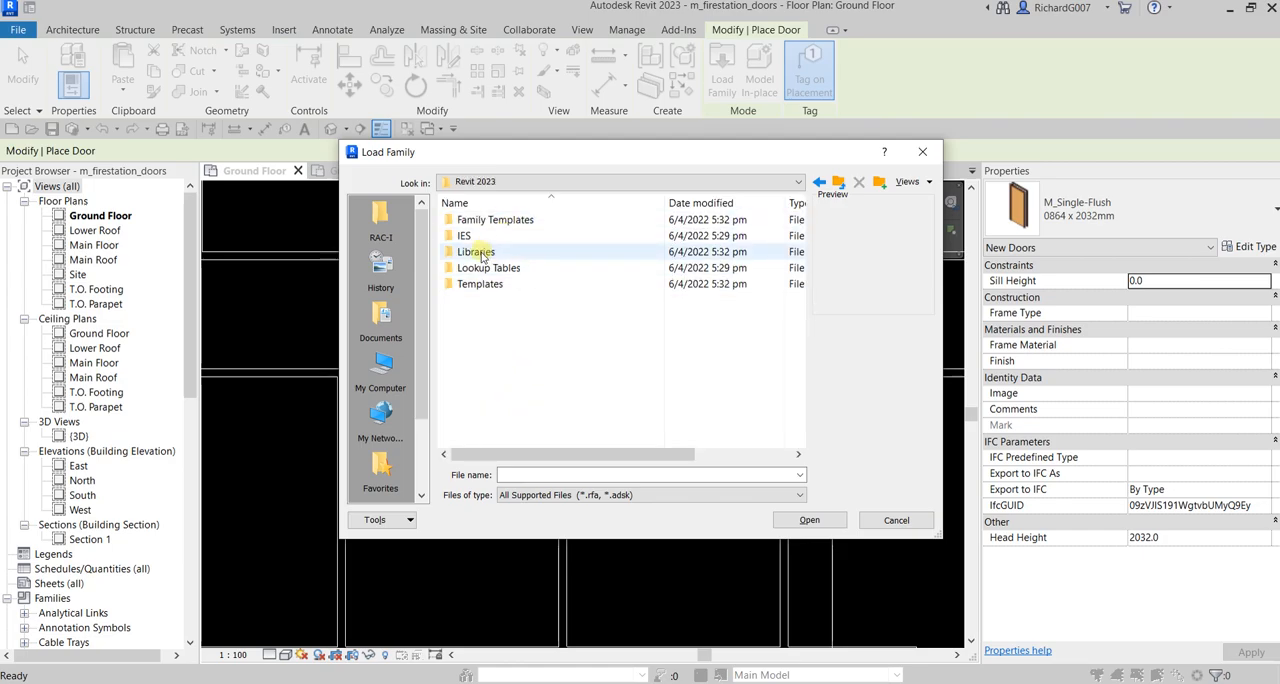
double_click(481, 254)
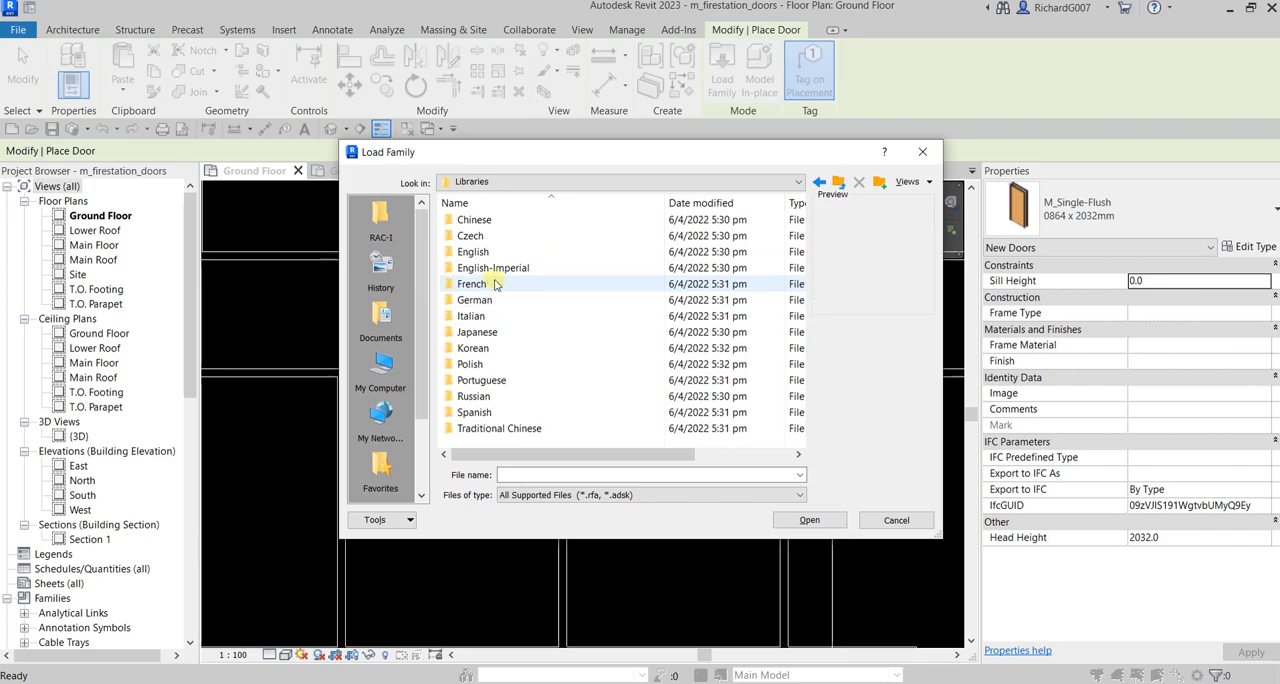
double_click(475, 254)
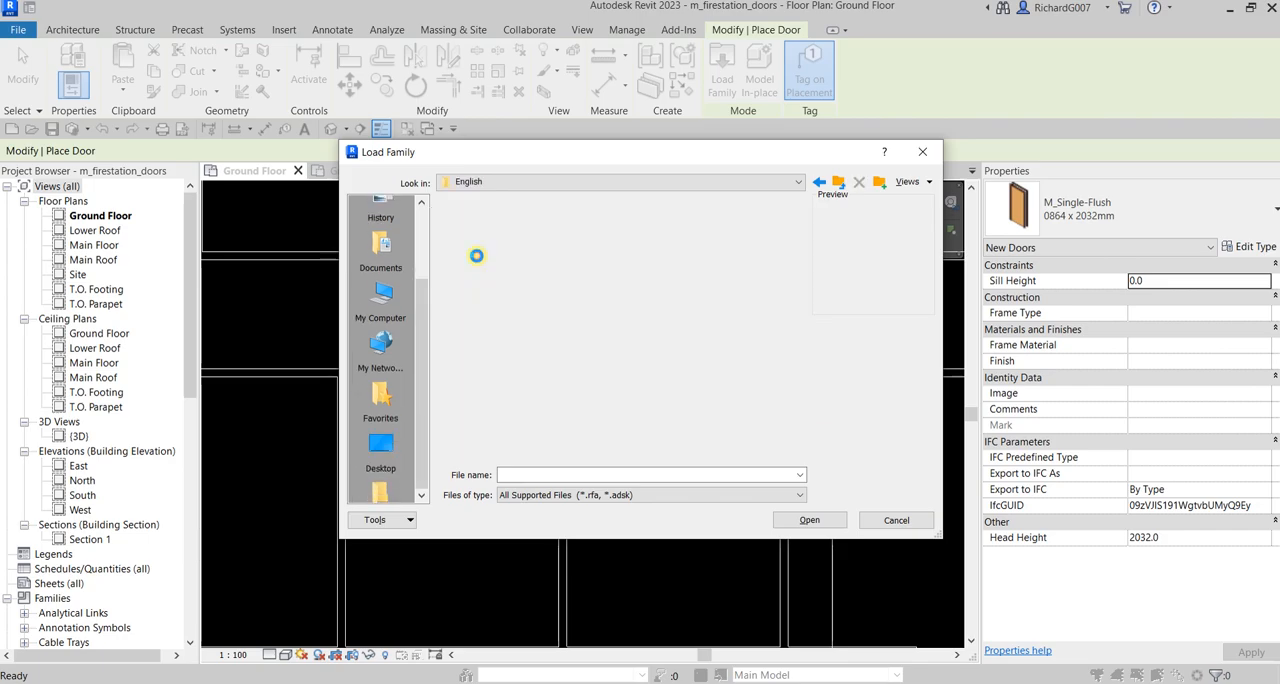
click(839, 184)
double_click(497, 267)
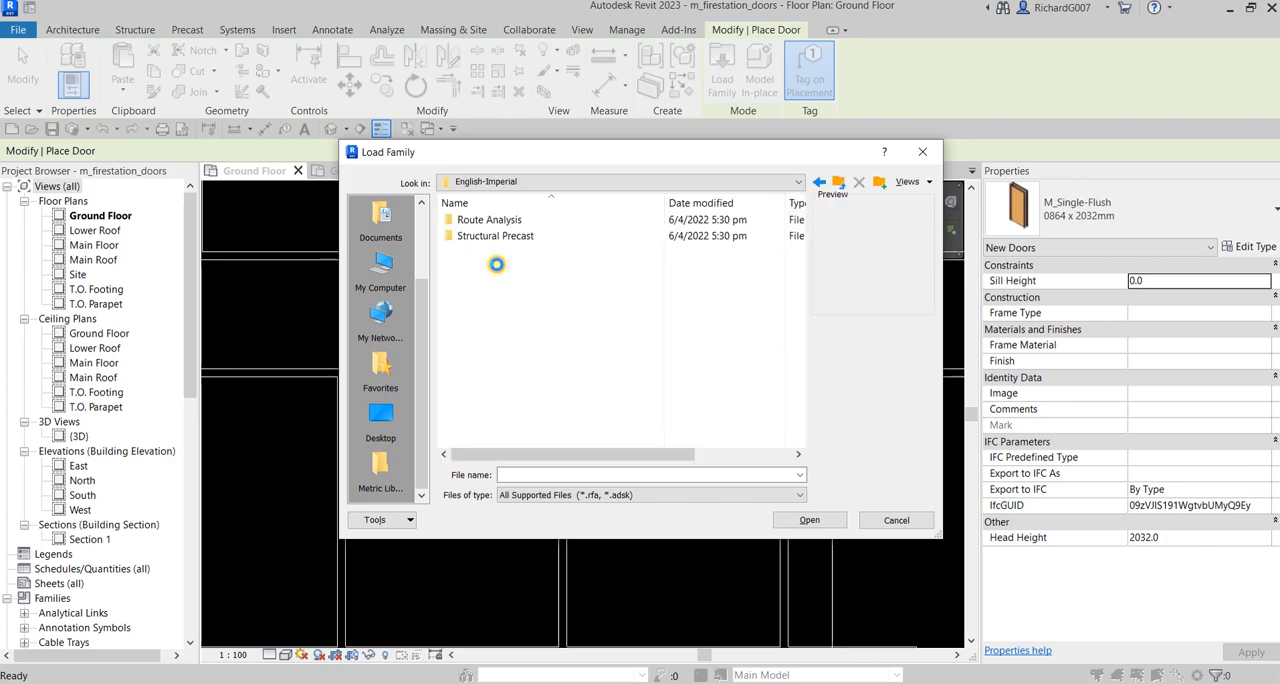
click(839, 184)
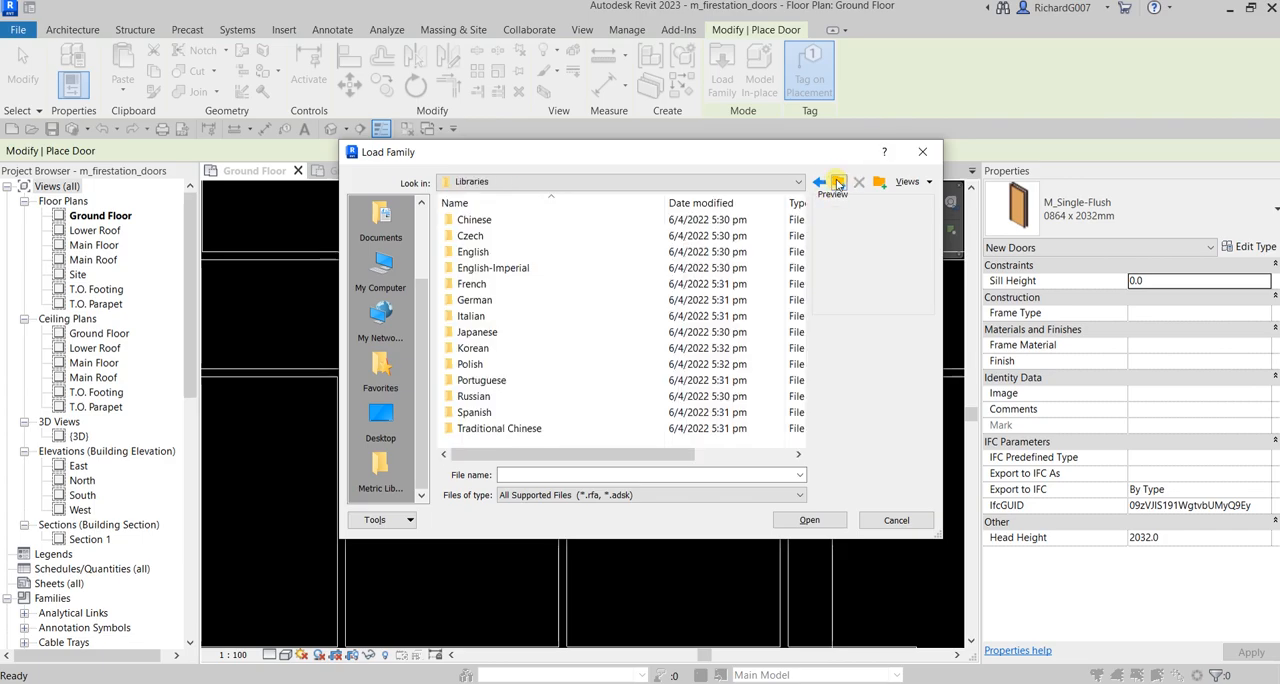
double_click(490, 299)
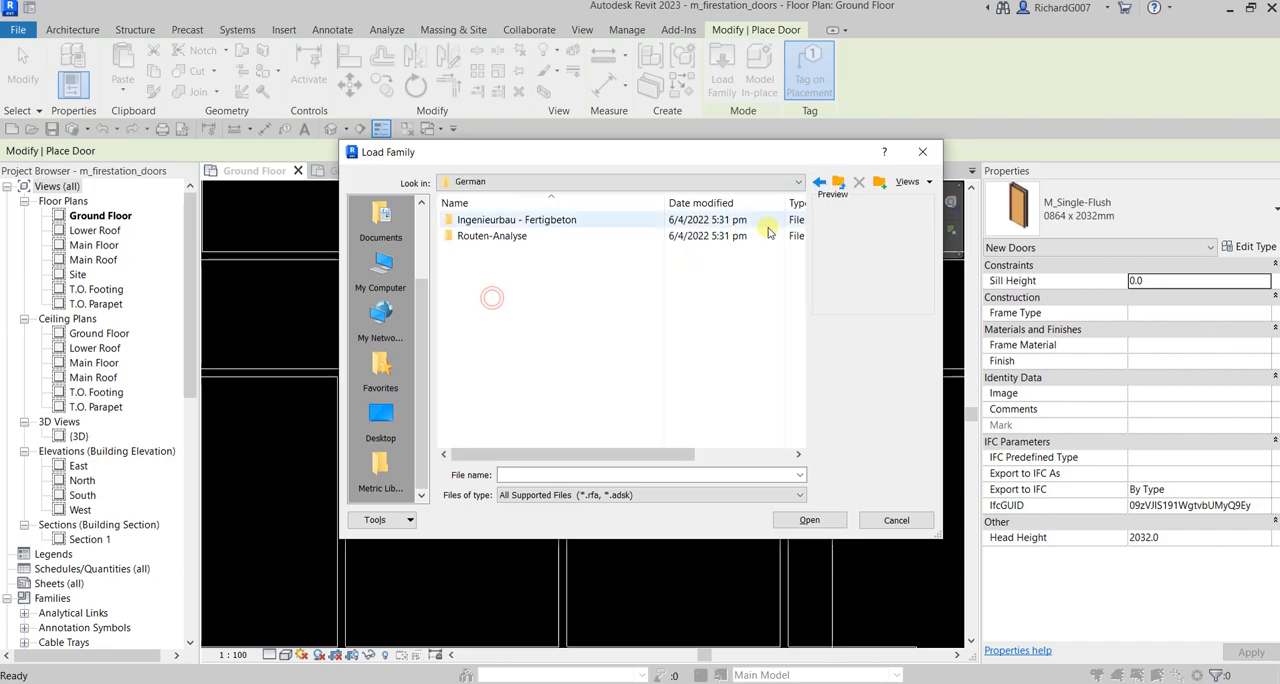
click(839, 184)
click(839, 184)
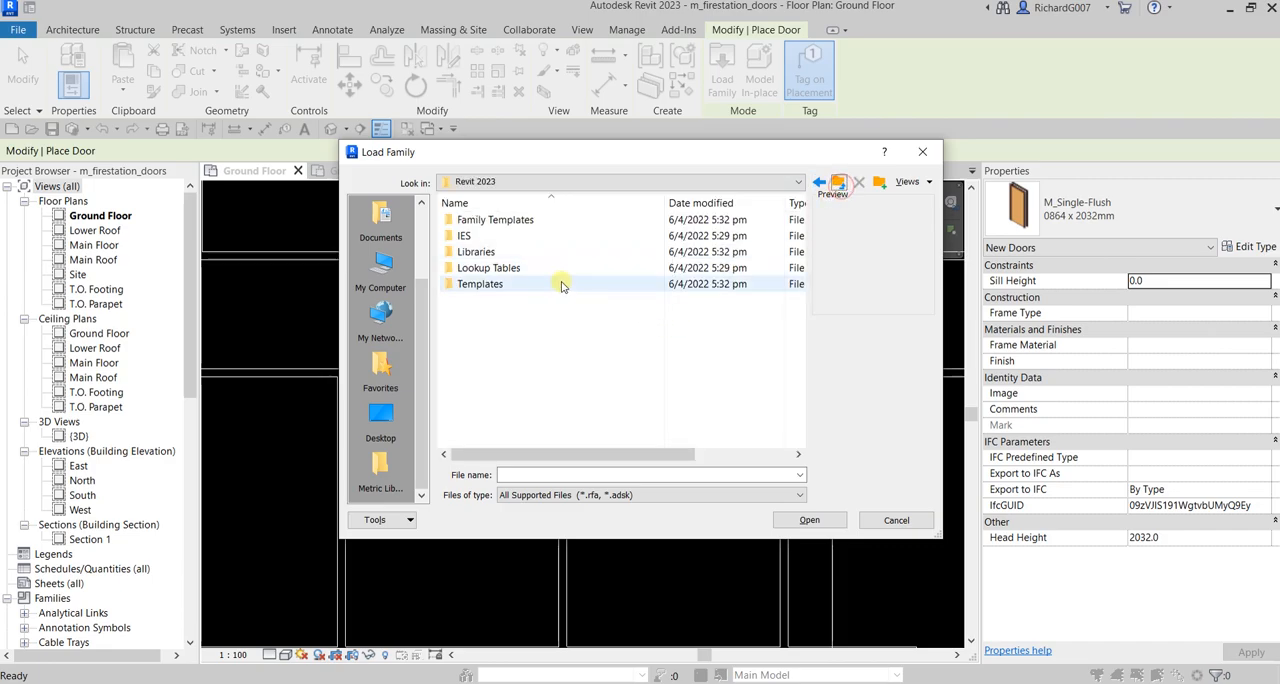
click(839, 184)
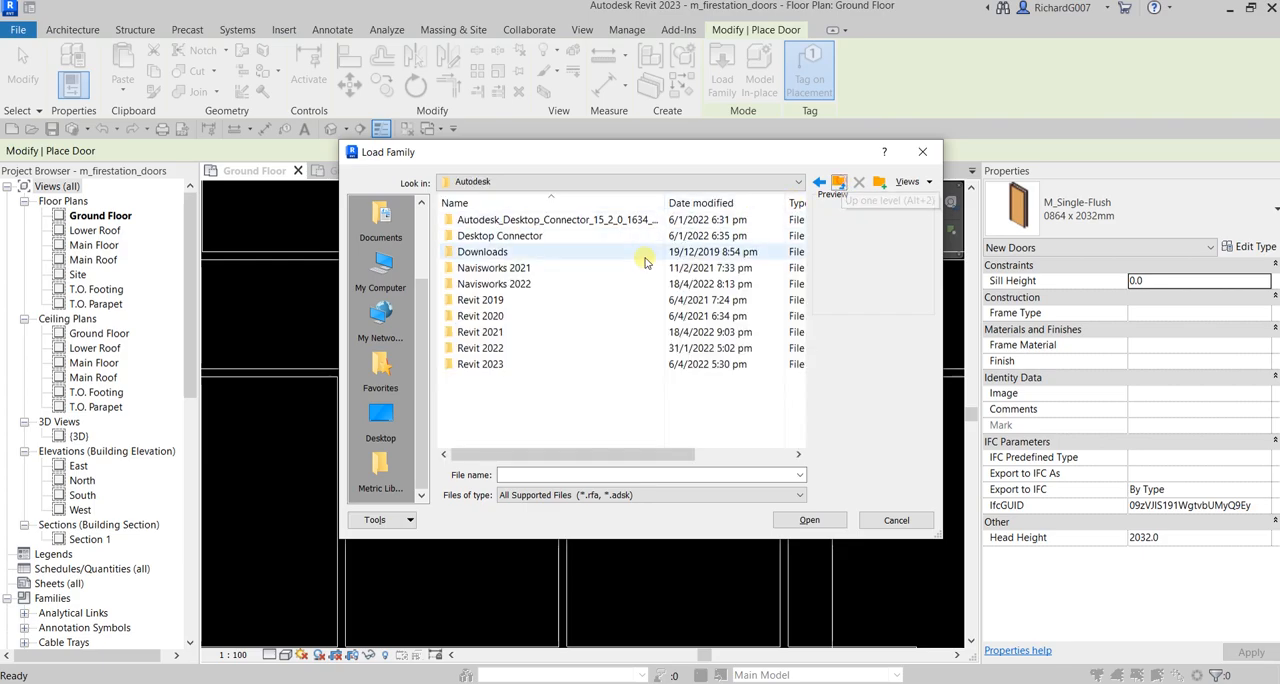
Look through the Revit 2022 folder for a door family library, then go back up to the Autodesk folder
double_click(490, 350)
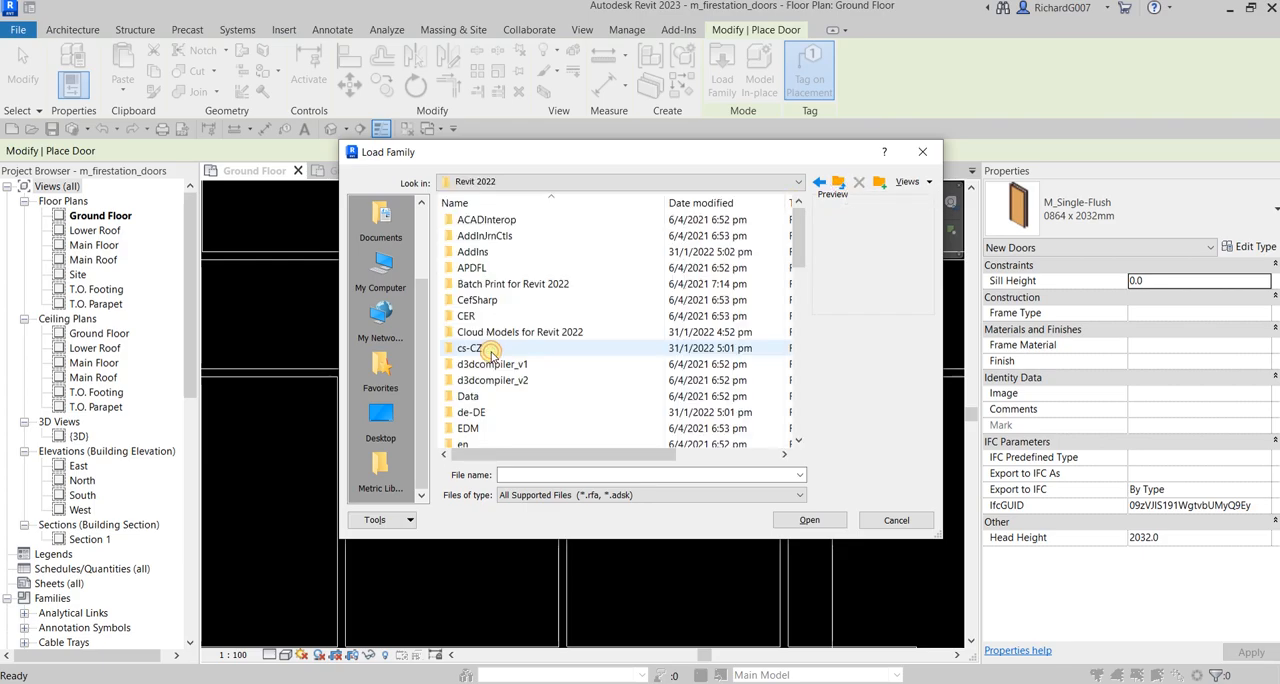
scroll(541, 340, down, 4)
scroll(541, 340, down, 4)
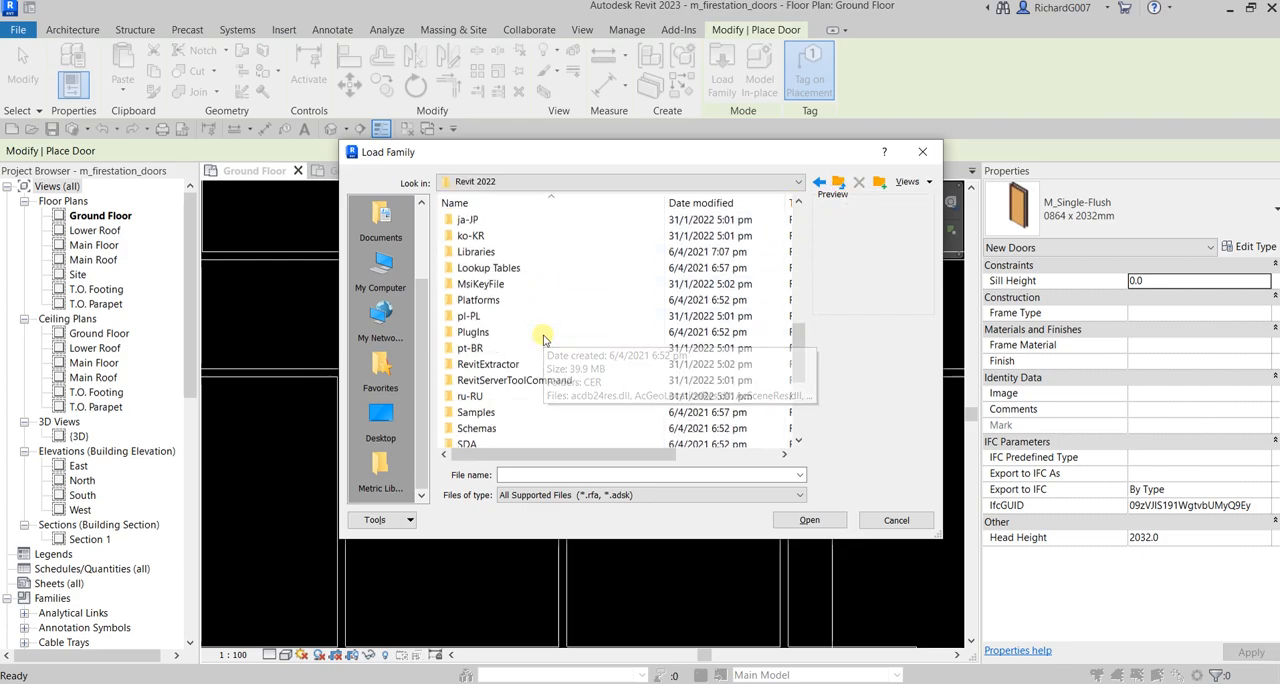
scroll(543, 340, down, 2)
scroll(543, 340, down, 2)
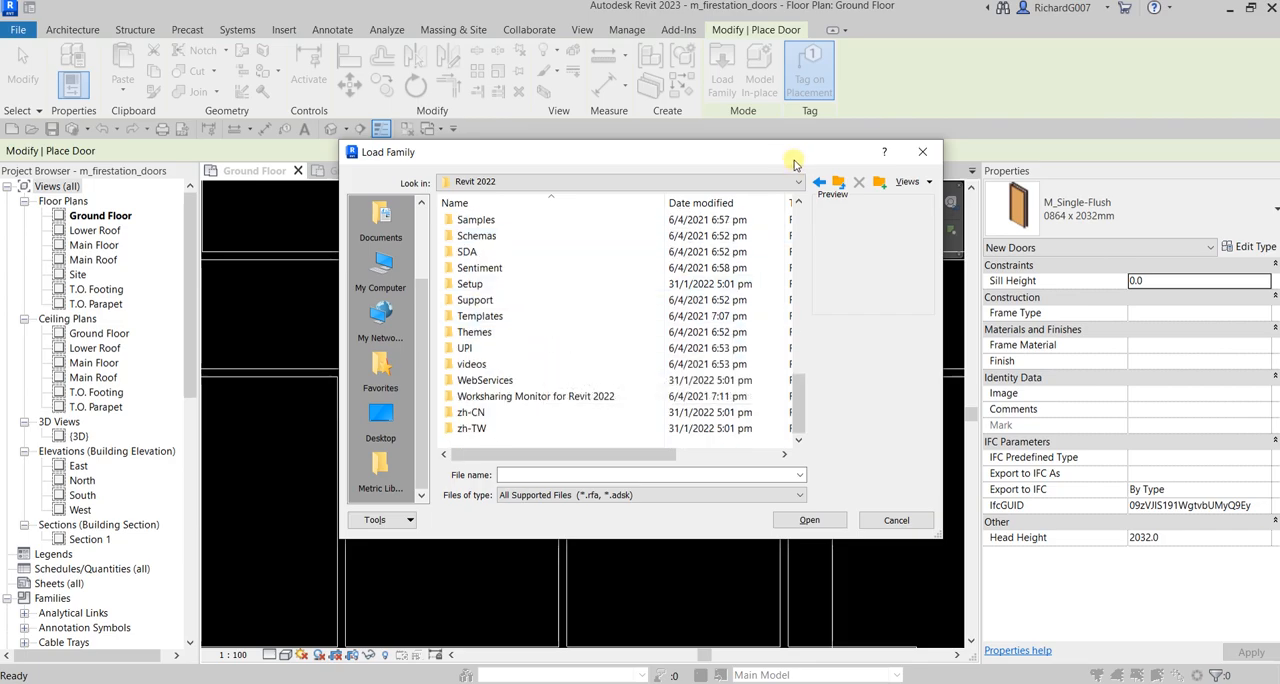
click(845, 192)
Check the English and English-Imperial folders of the Revit 2021 Libraries for door families, then return to the Autodesk folder
double_click(496, 317)
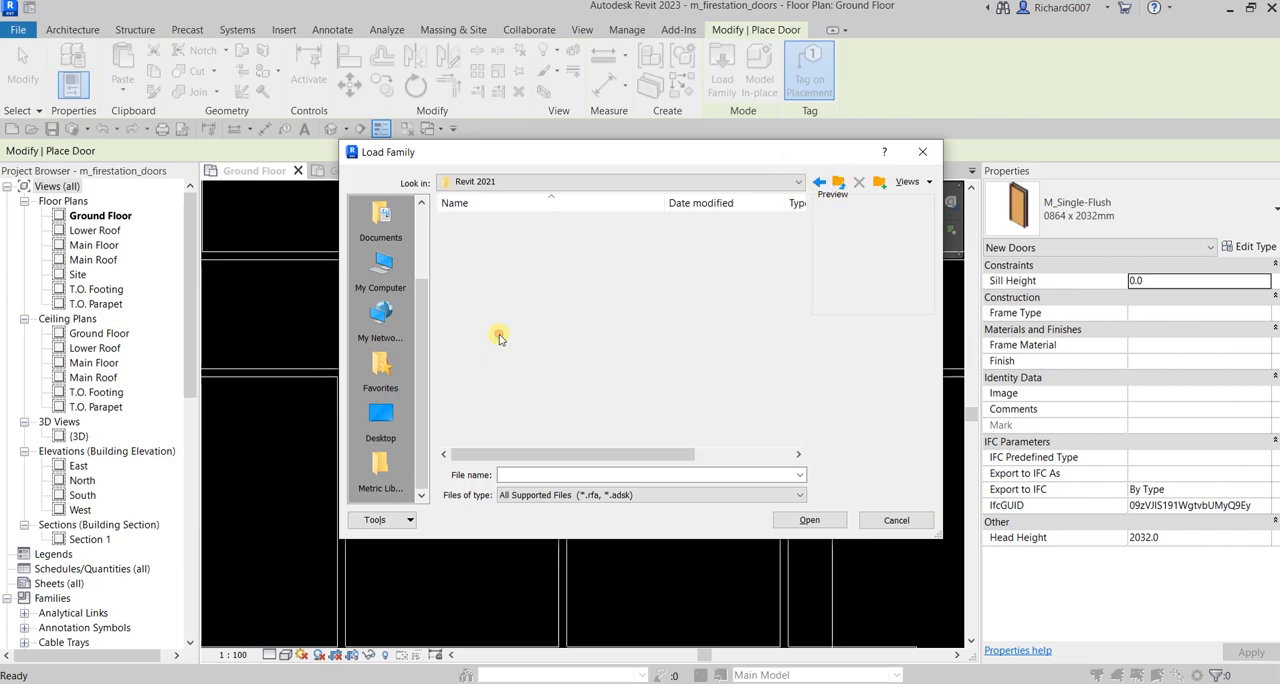
double_click(484, 268)
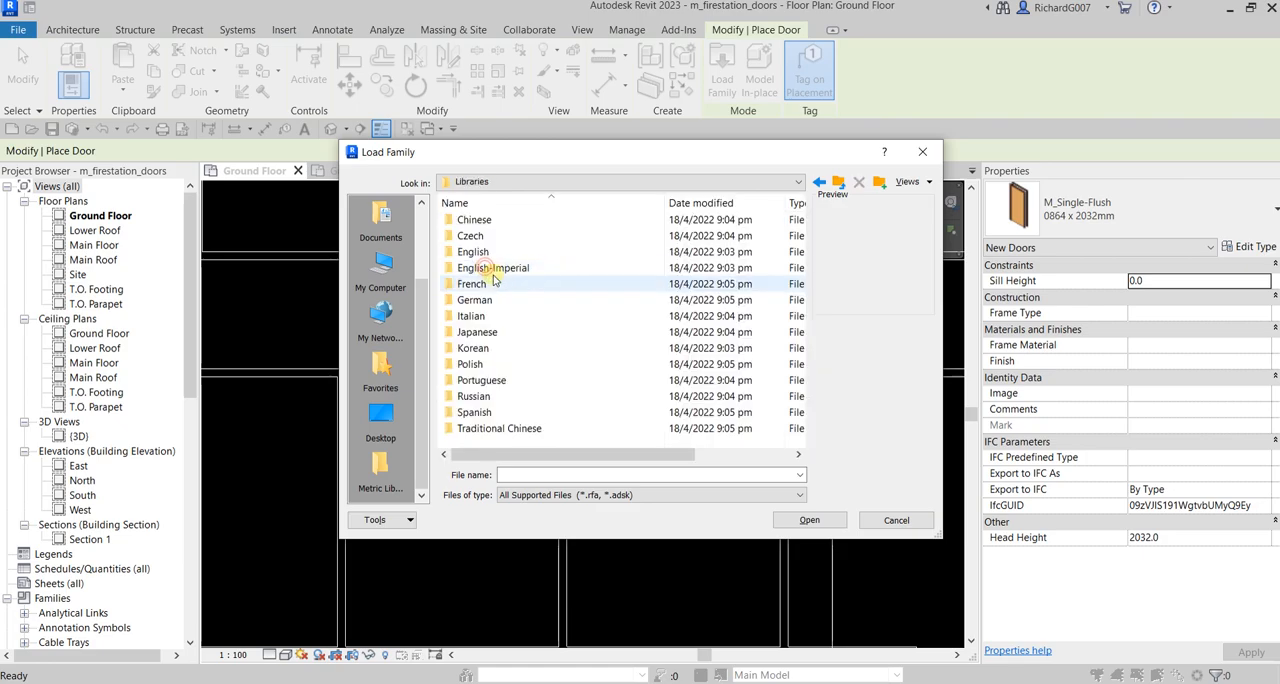
double_click(483, 252)
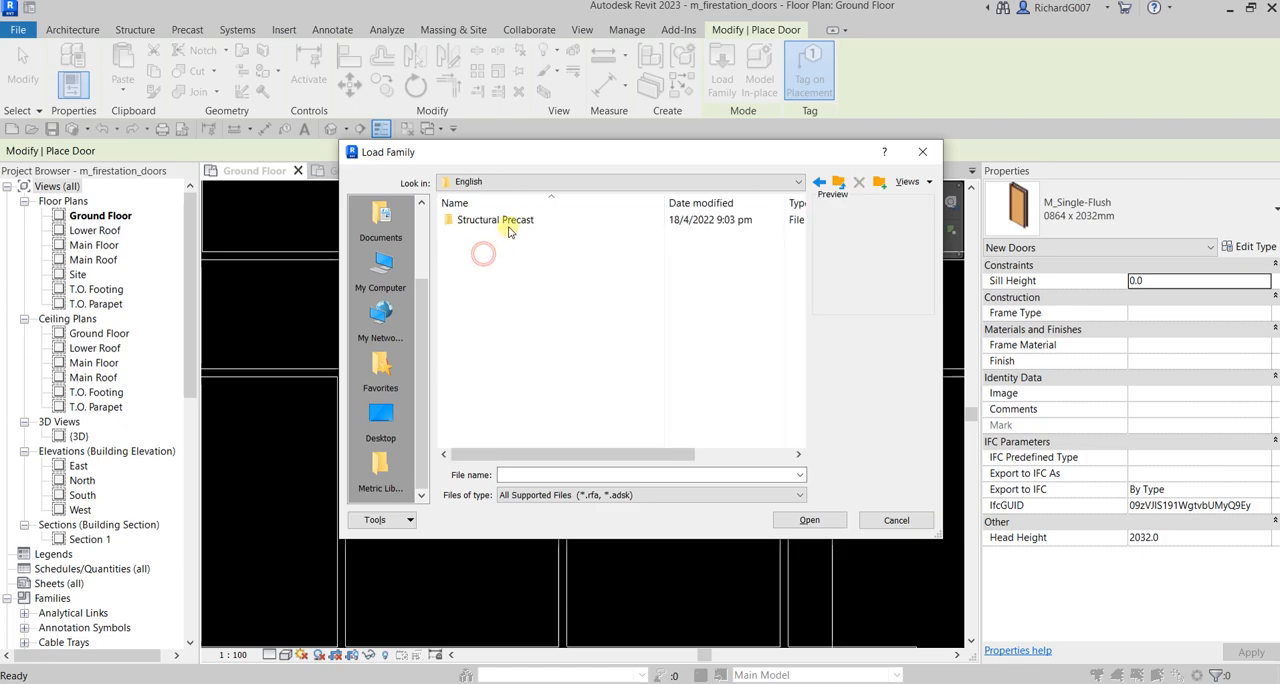
click(841, 188)
click(495, 272)
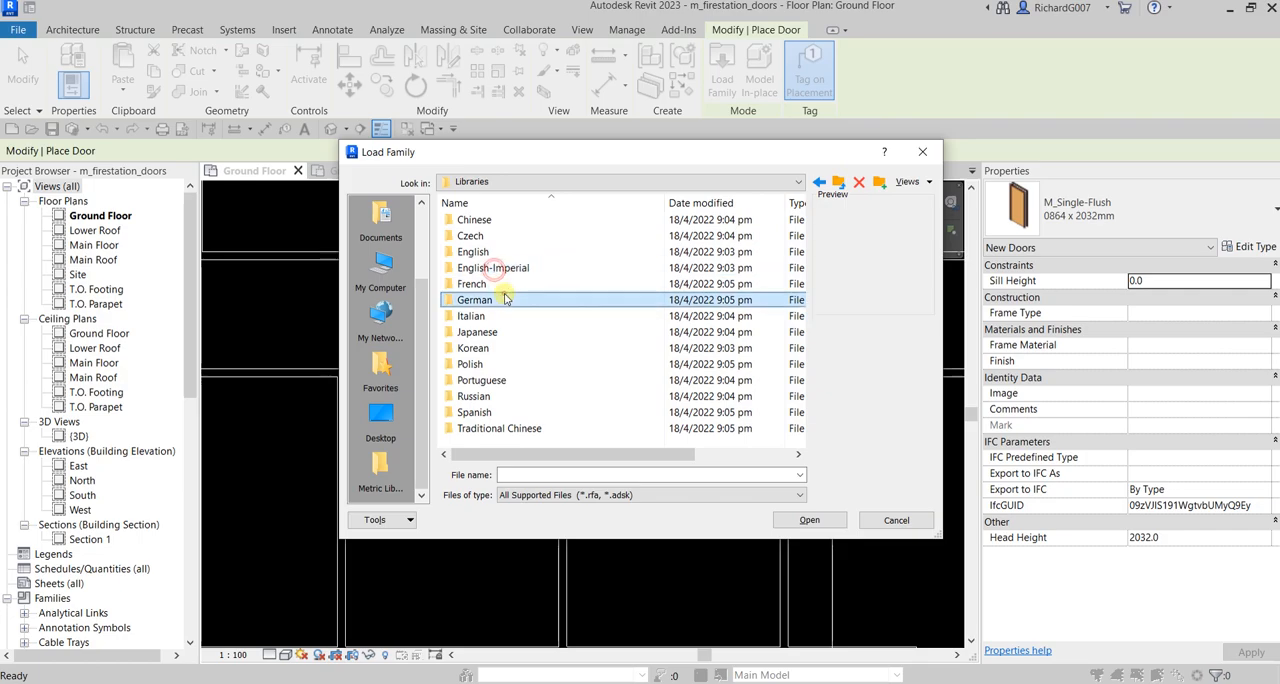
double_click(489, 267)
click(843, 185)
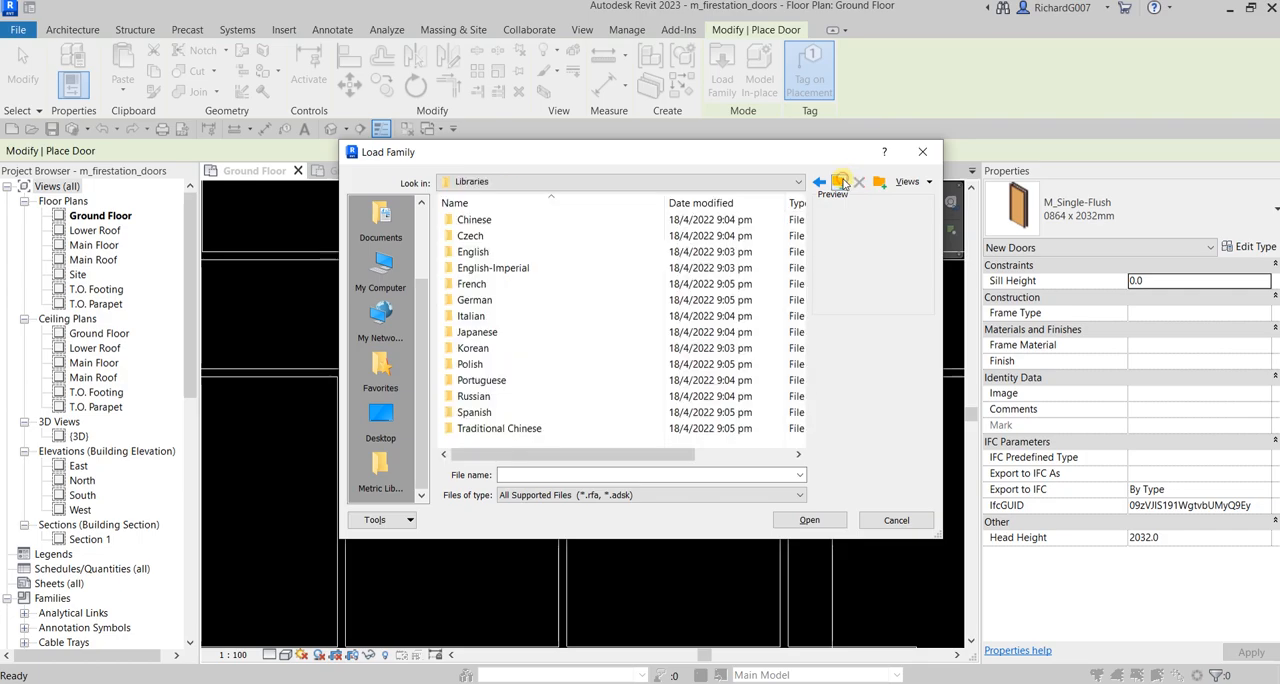
click(843, 185)
click(840, 183)
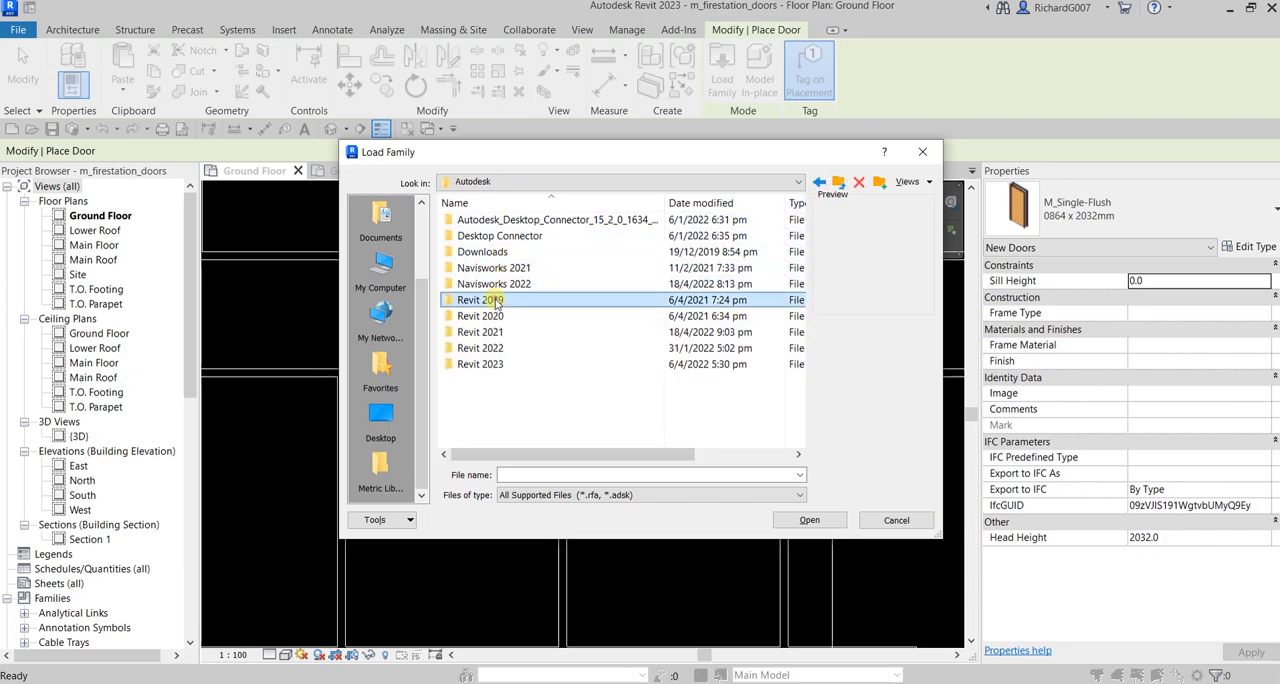
Check the Generic folder in the Revit 2019 Library Content for door families, then return to the Autodesk folder
double_click(493, 300)
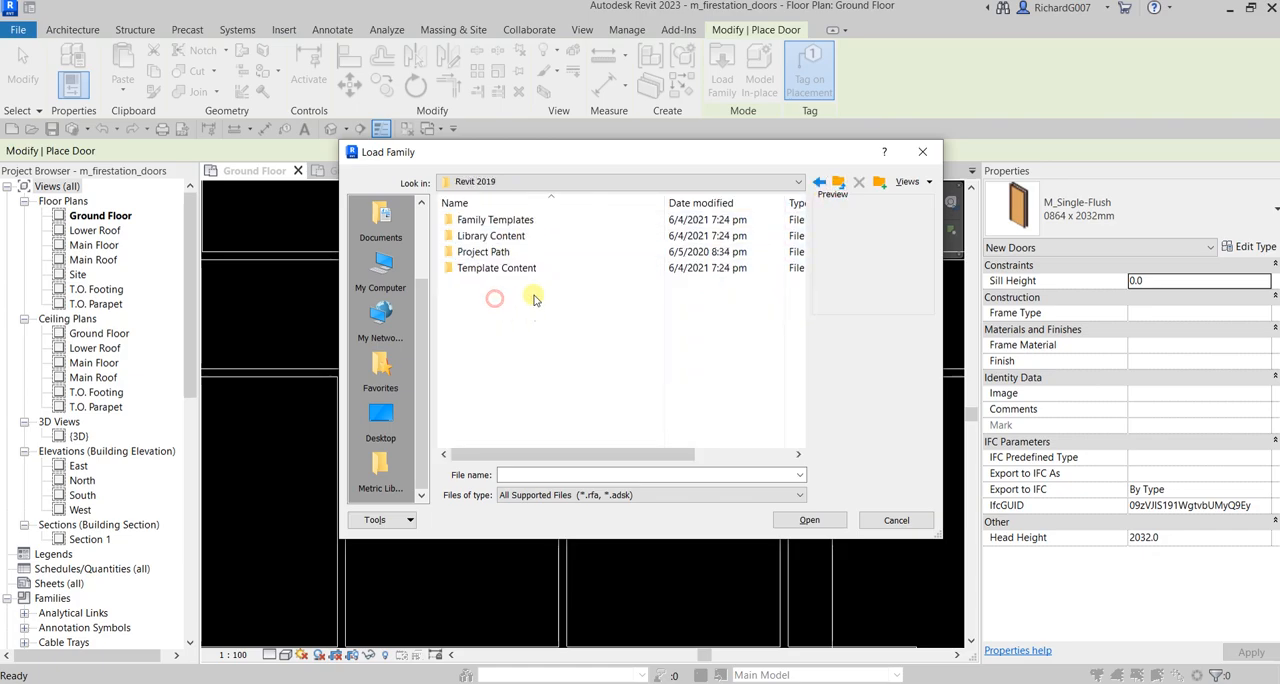
double_click(492, 236)
double_click(483, 221)
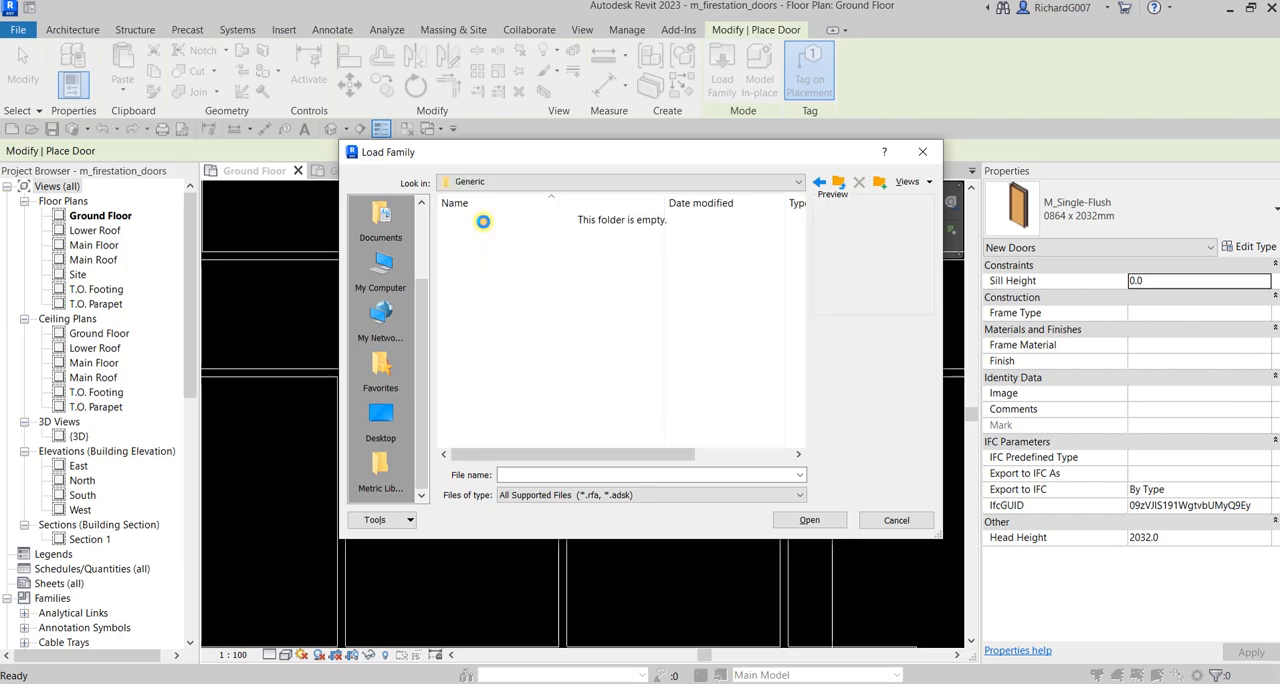
click(840, 184)
click(840, 184)
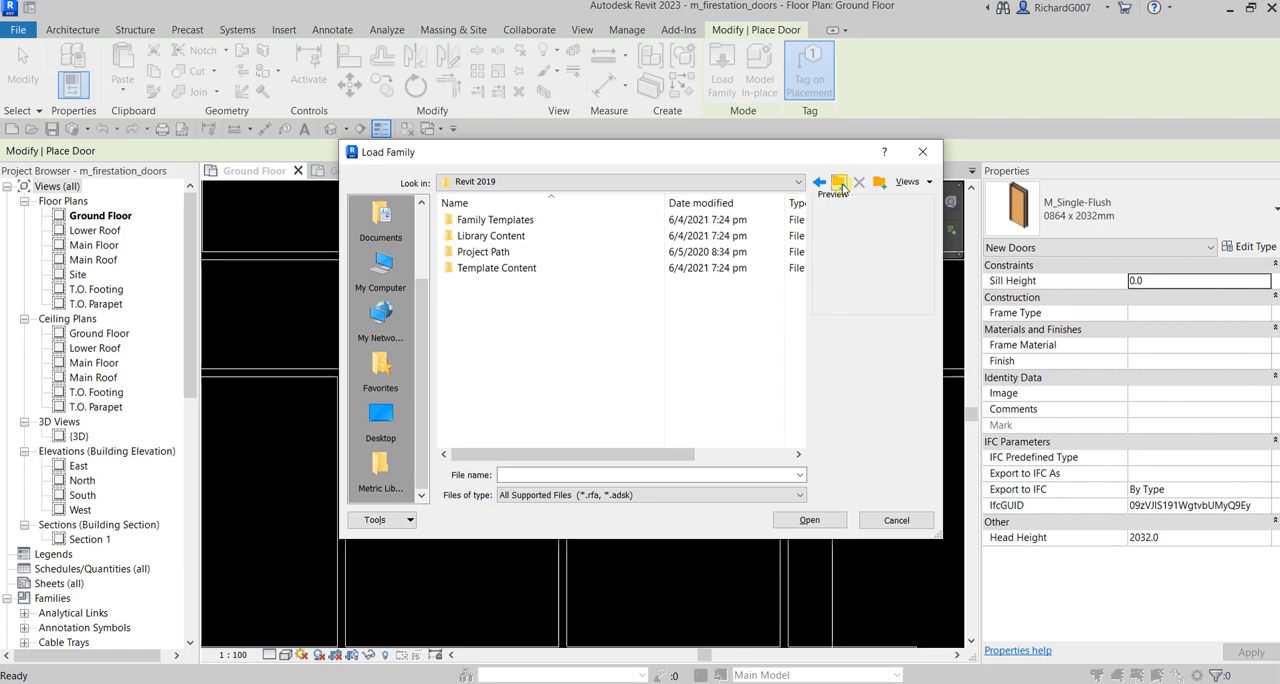
click(841, 185)
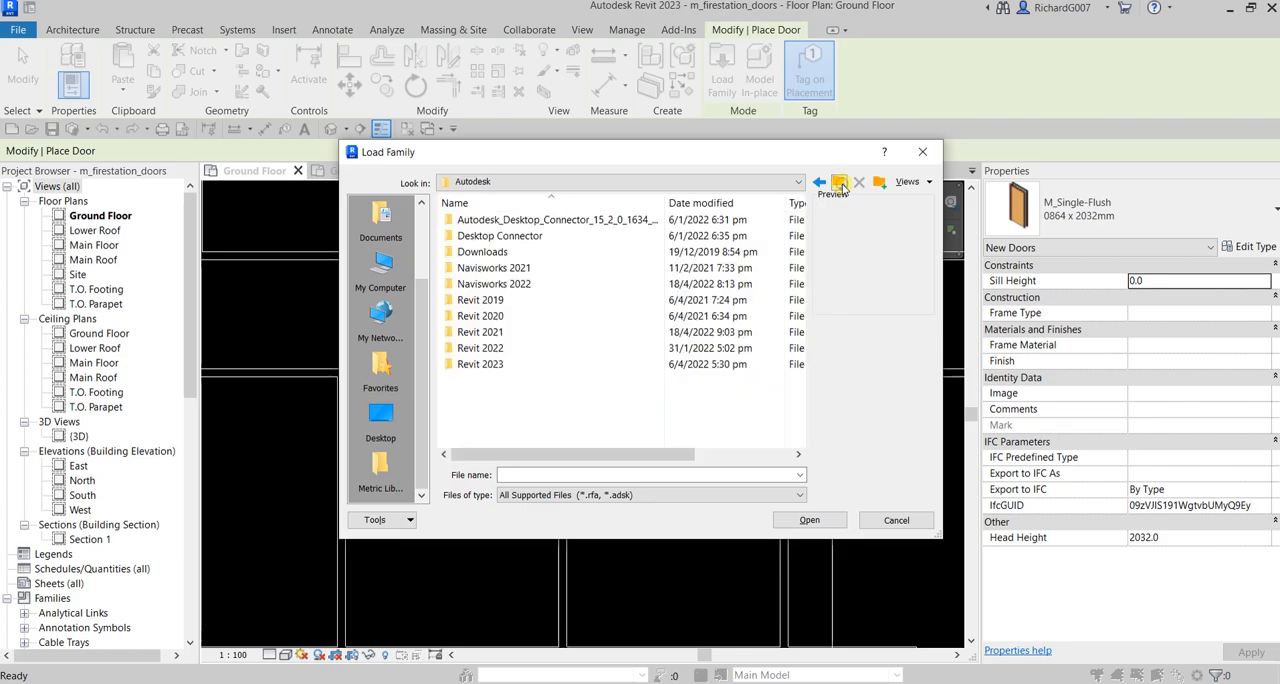
Look through the Revit 2020 folder and its Generic subfolder for door families, then go back up to the Data (D:) drive
double_click(492, 316)
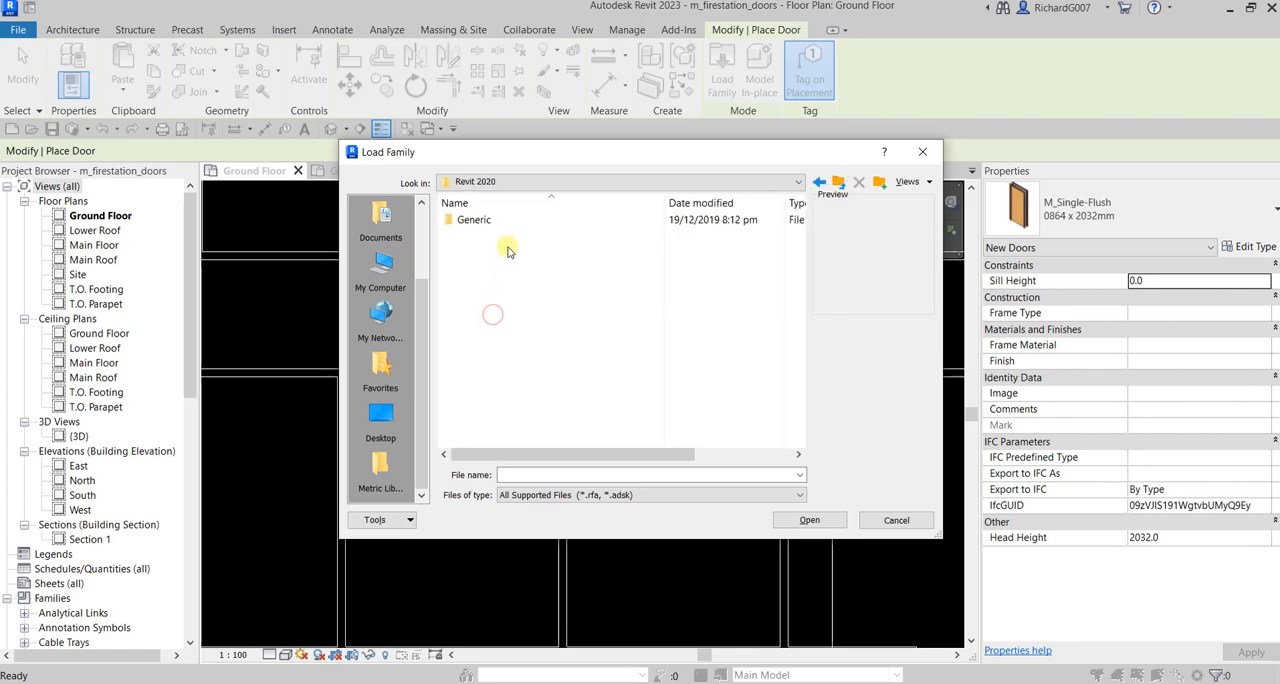
double_click(488, 220)
click(841, 183)
click(841, 183)
double_click(495, 316)
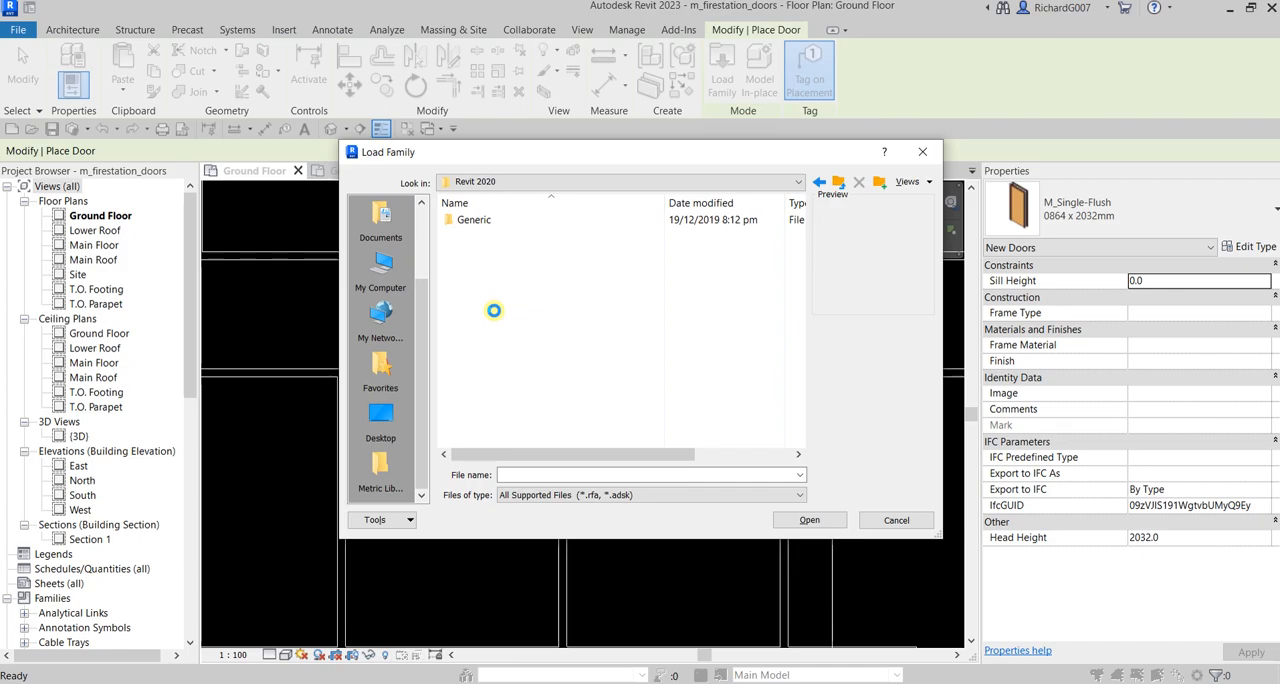
click(841, 183)
click(841, 183)
Check the RAC-I folder and its COMPONENTS subfolder for door families, then close the family loader and end door placement
scroll(422, 224, up, 2)
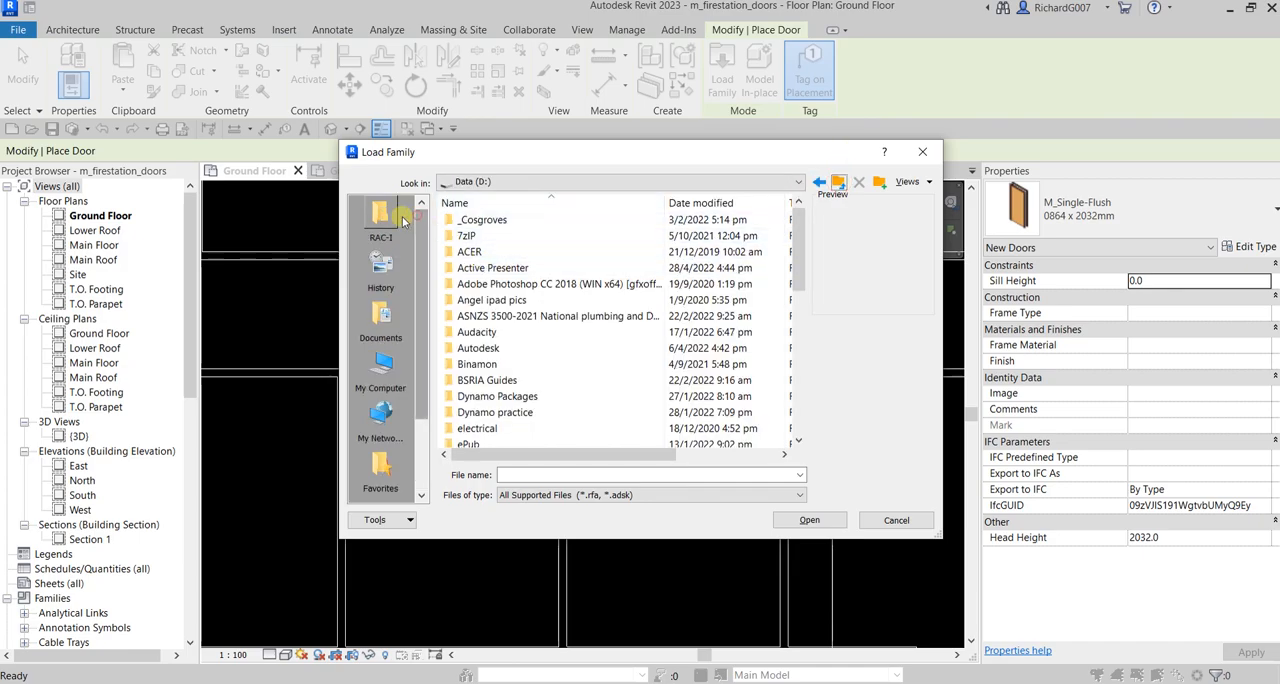
click(380, 215)
scroll(500, 320, down, 2)
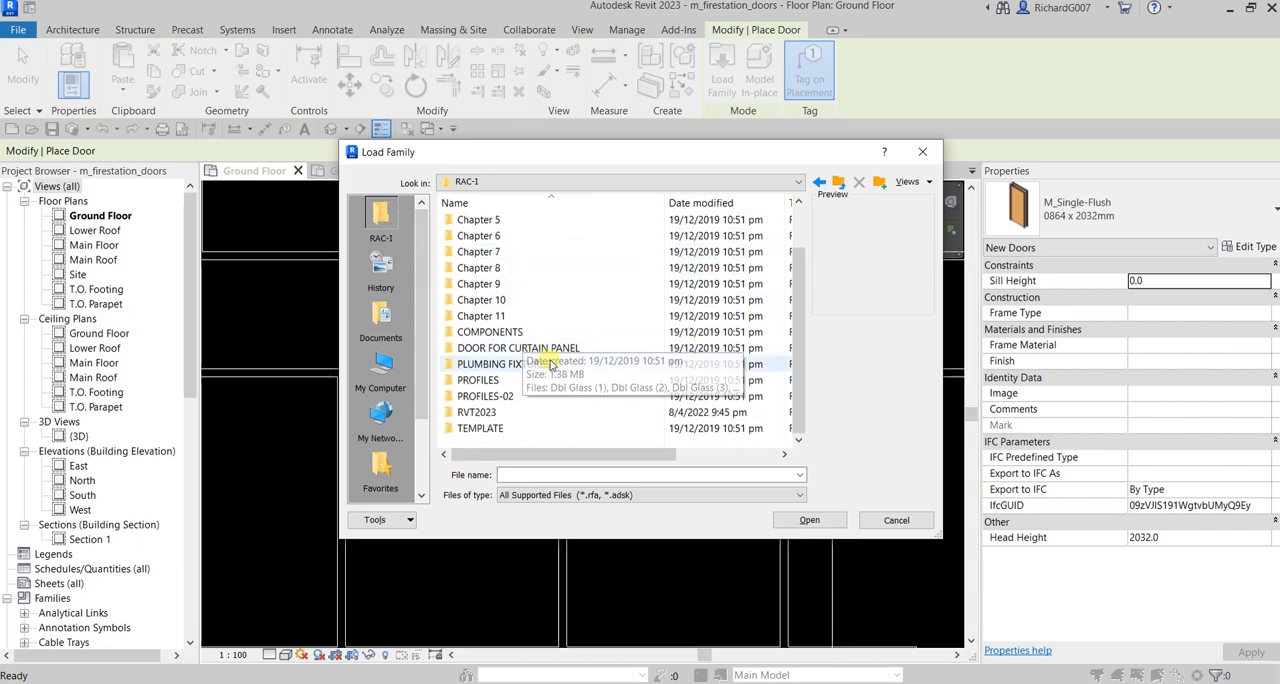
click(514, 348)
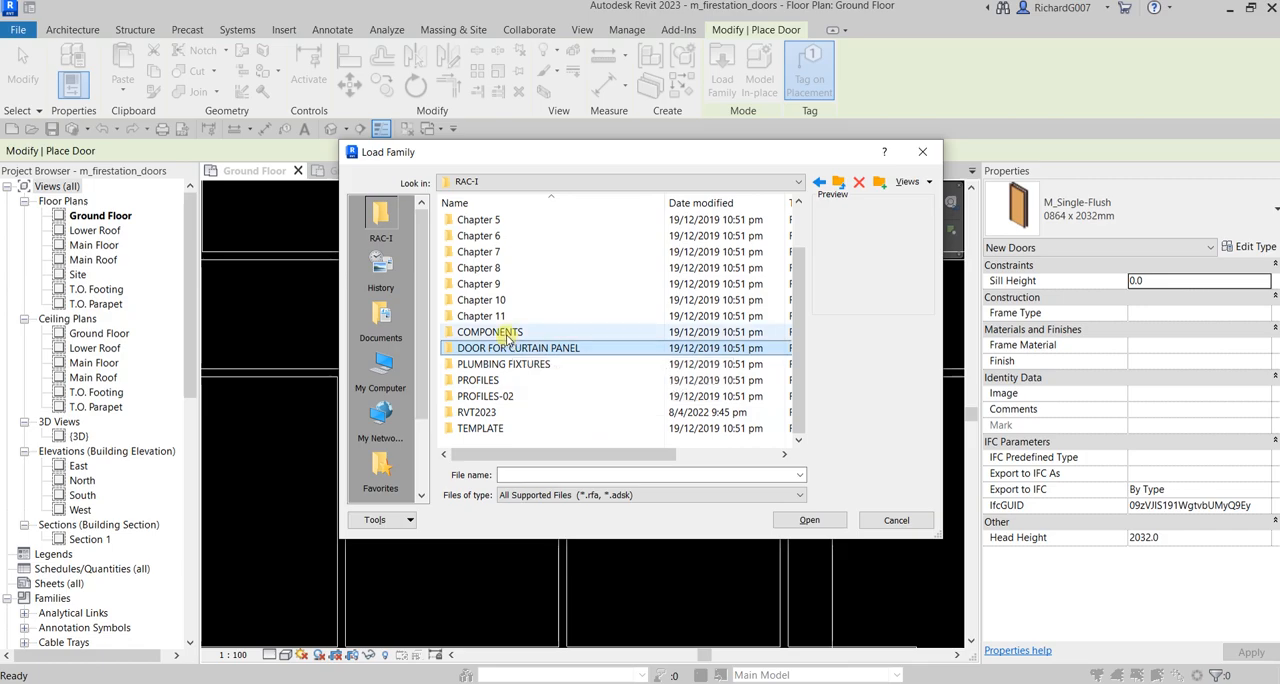
double_click(506, 332)
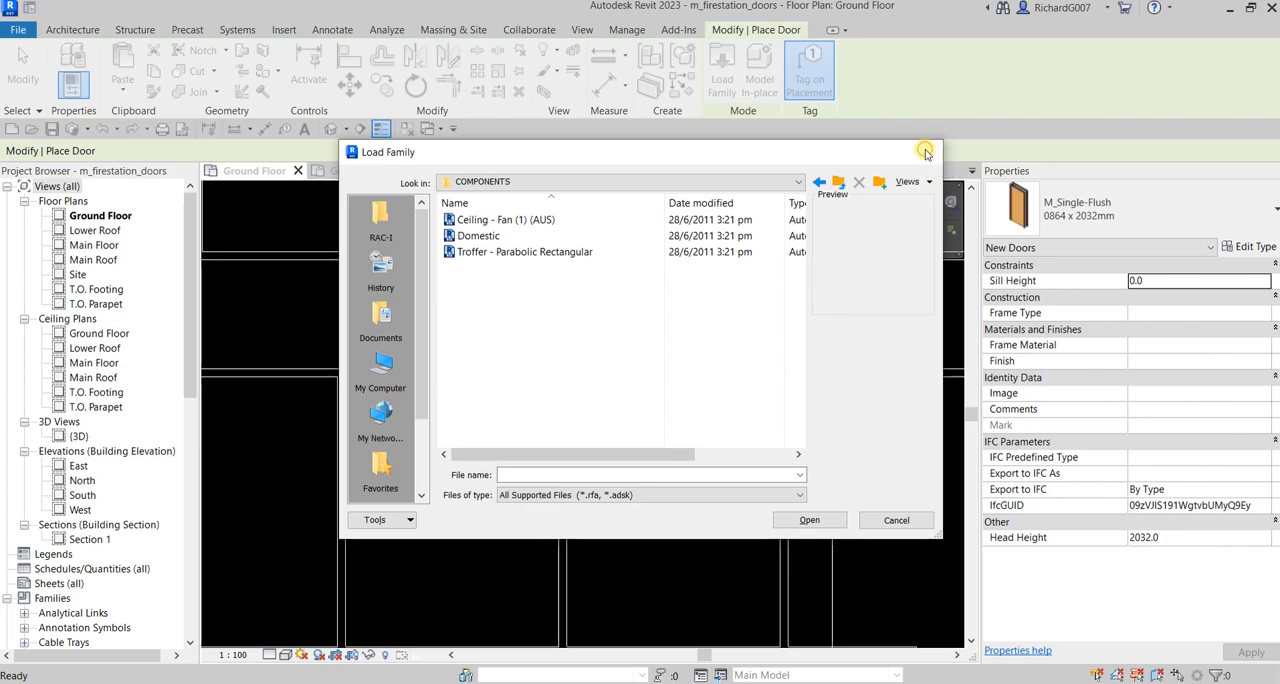
click(925, 152)
click(19, 76)
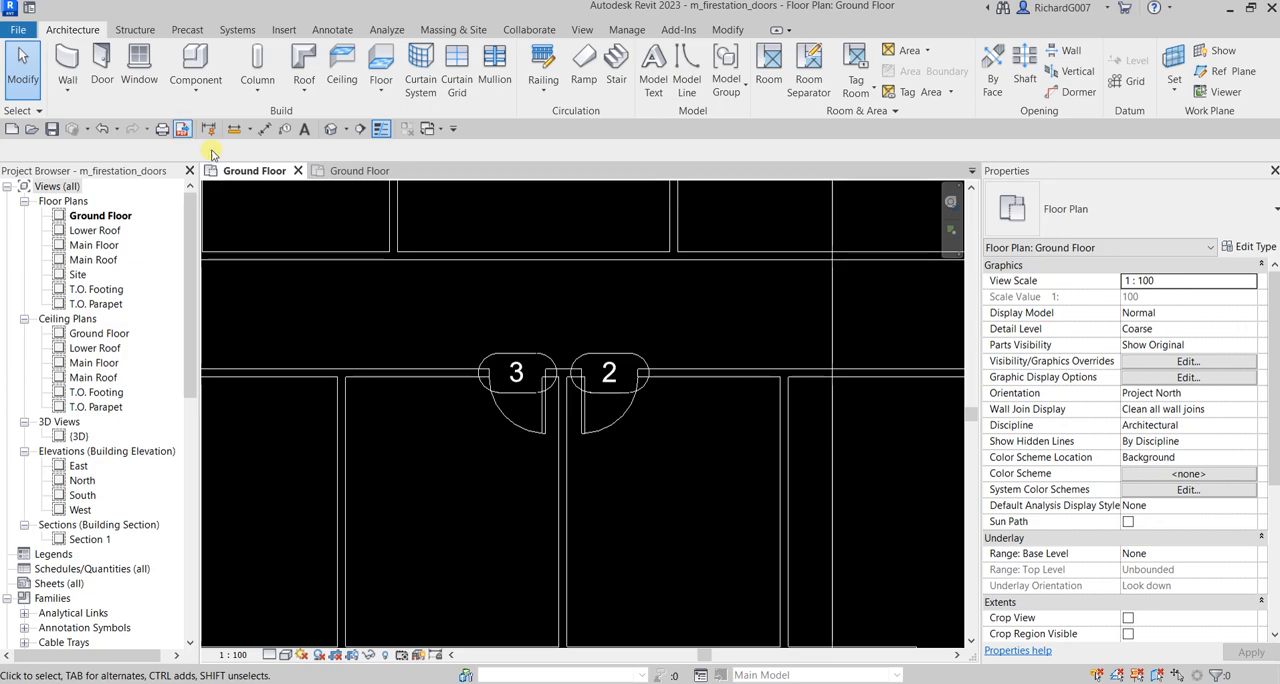
Restart door placement and open the family loader at the Data (D:) drive
click(102, 72)
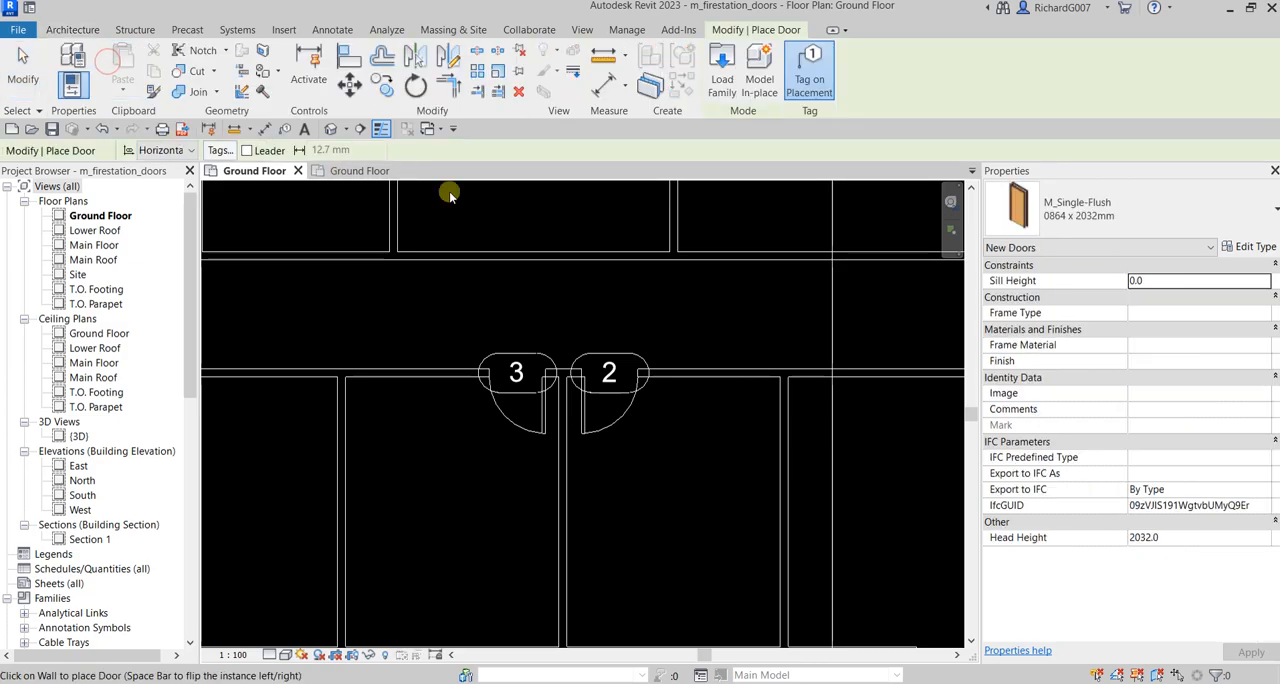
click(720, 86)
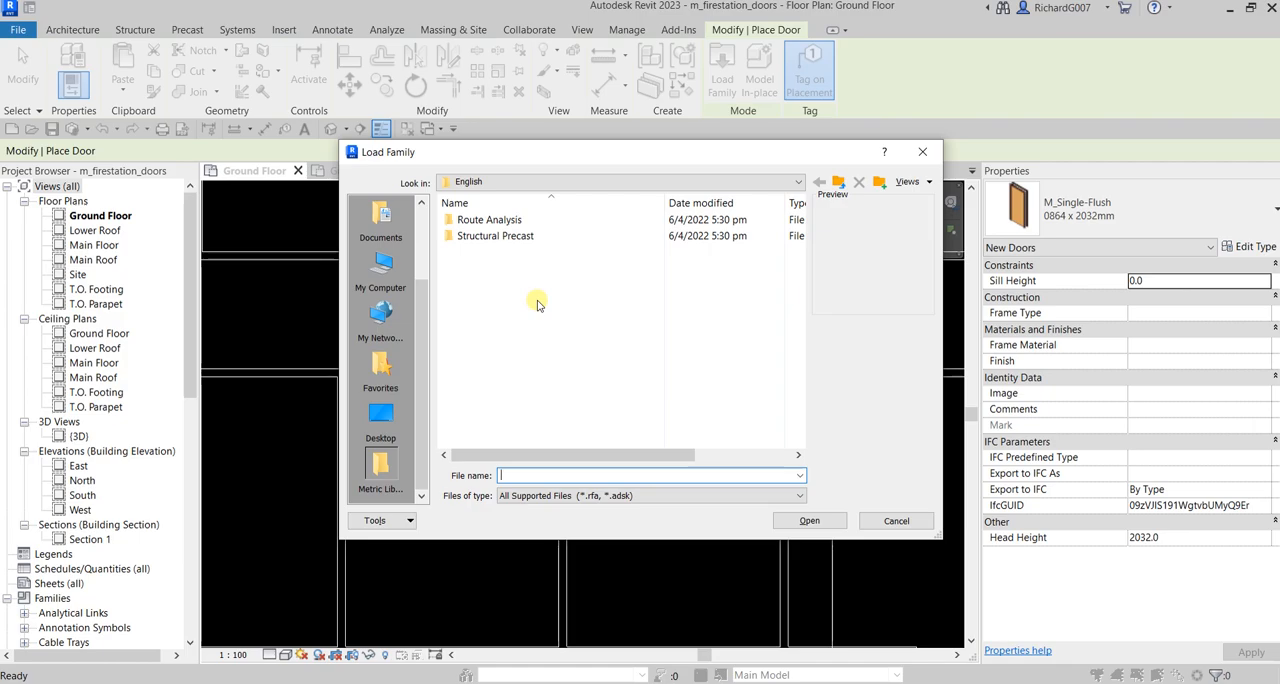
click(612, 181)
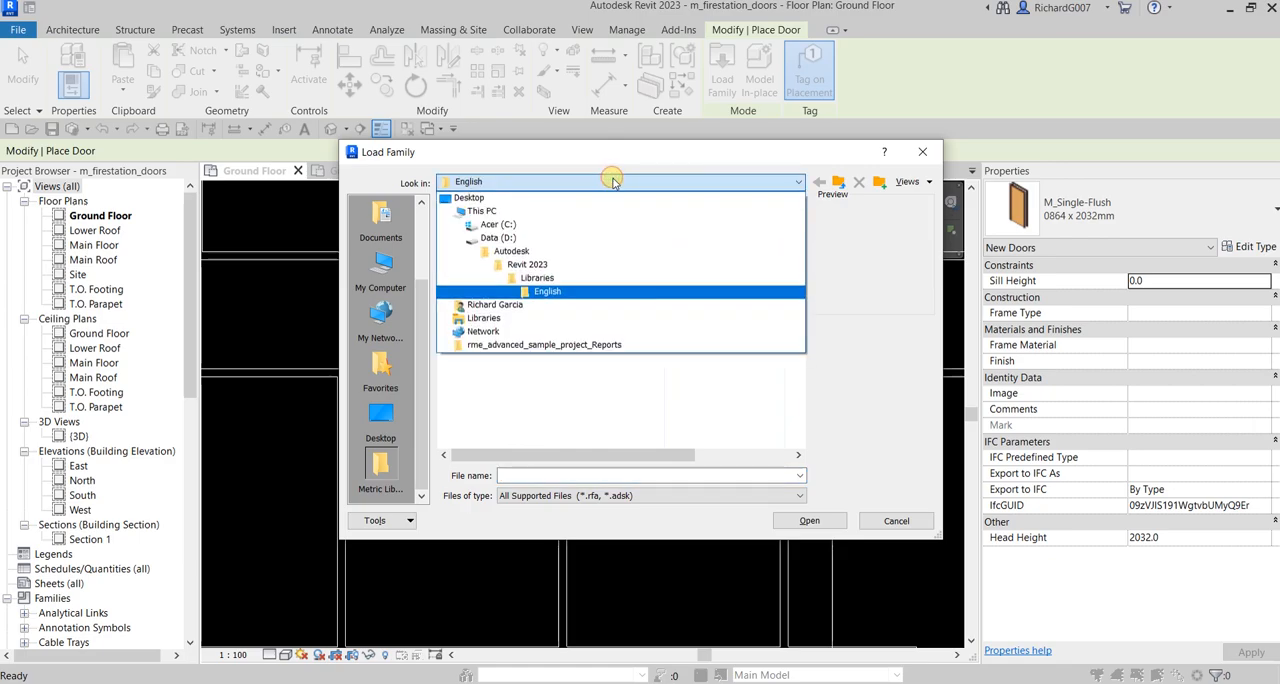
click(507, 240)
Look through the Revit Family folder on the Data (D:) drive for door families, then return to the drive
scroll(507, 347, down, 10)
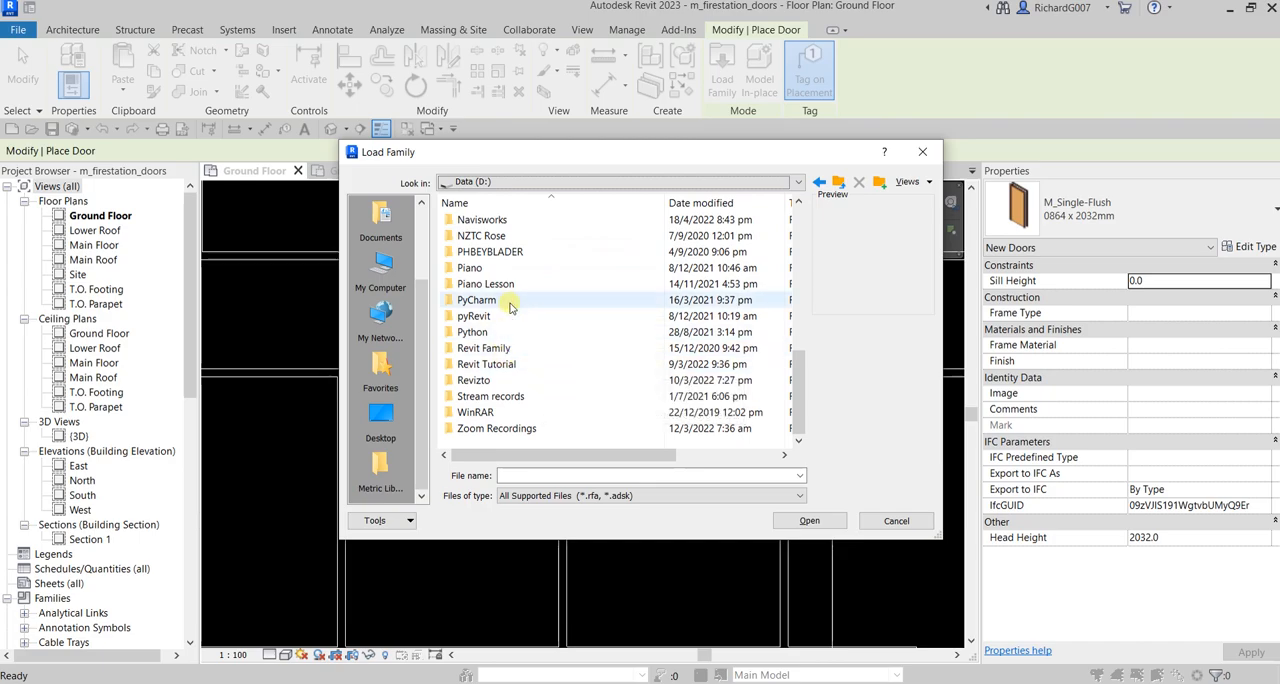
click(497, 335)
double_click(495, 347)
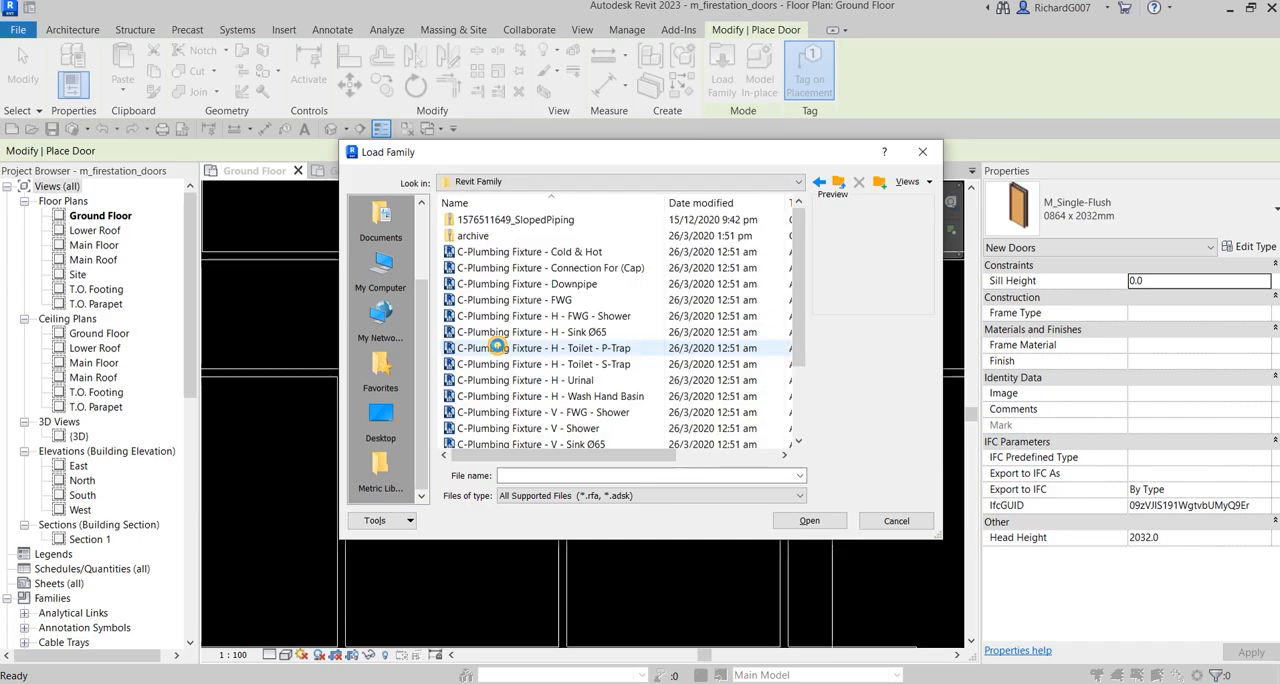
scroll(571, 363, down, 2)
scroll(571, 363, up, 2)
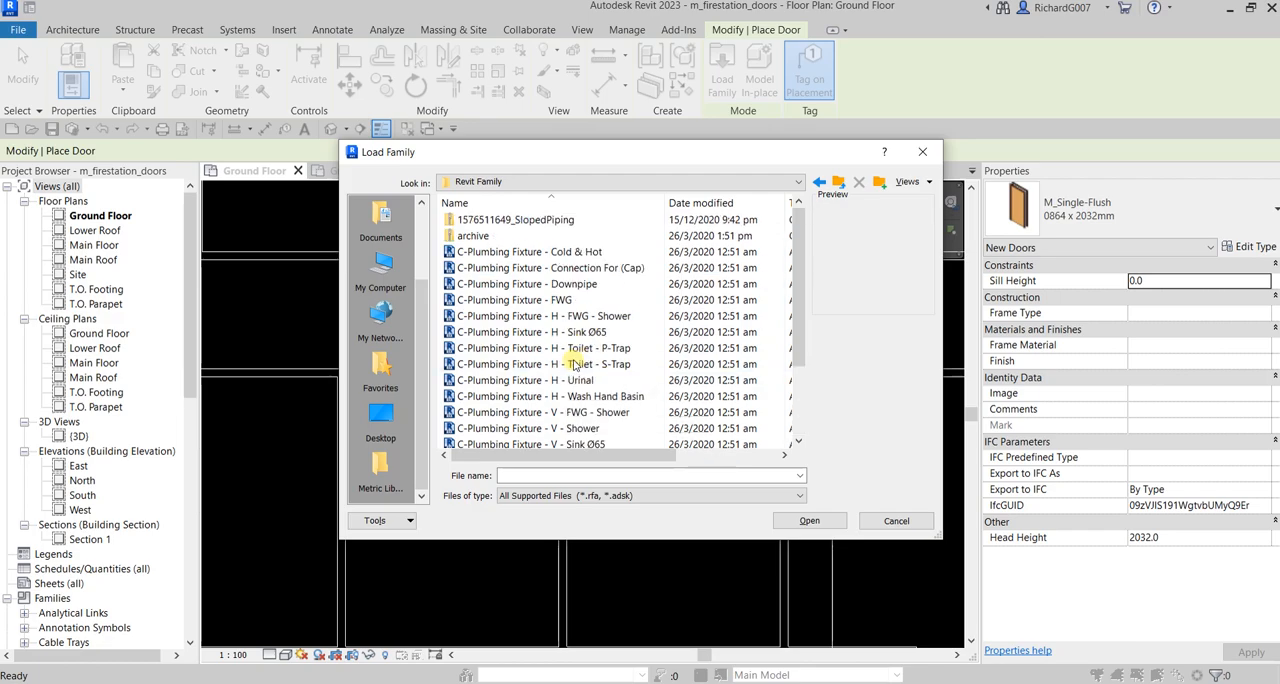
click(839, 184)
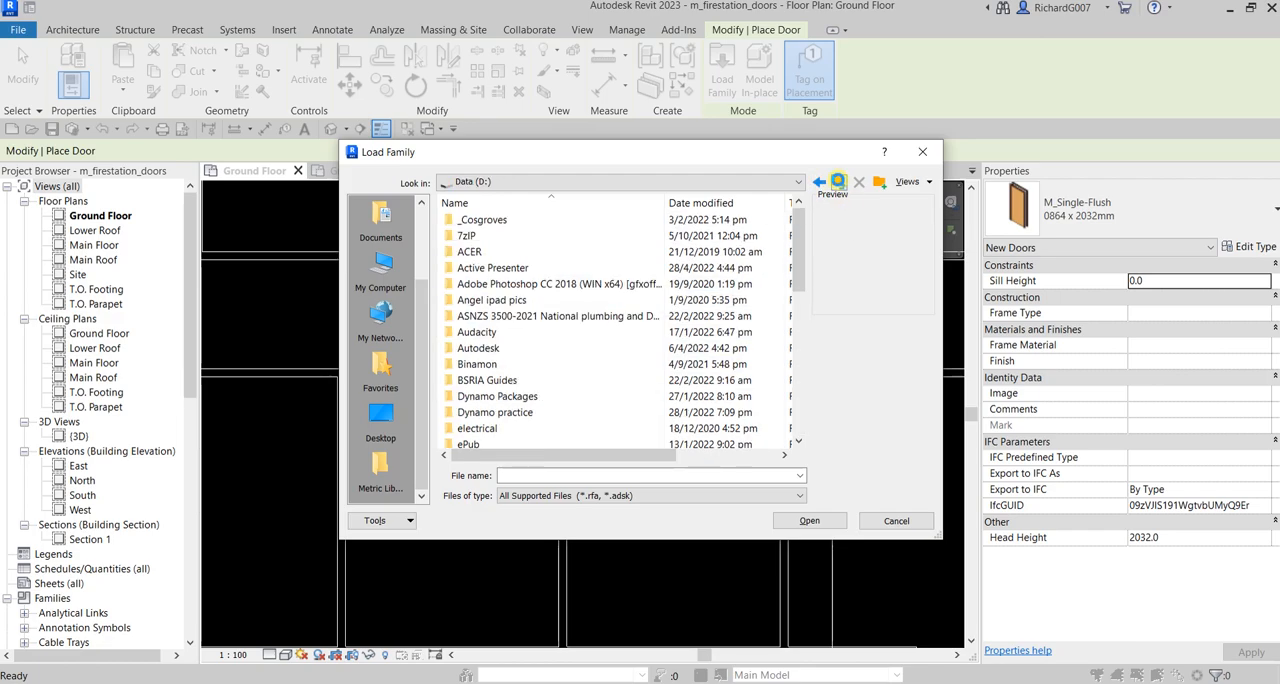
Browse through Autodesk, Revit 2021 and Content Path to the English library's Doors folder
scroll(542, 347, down, 1)
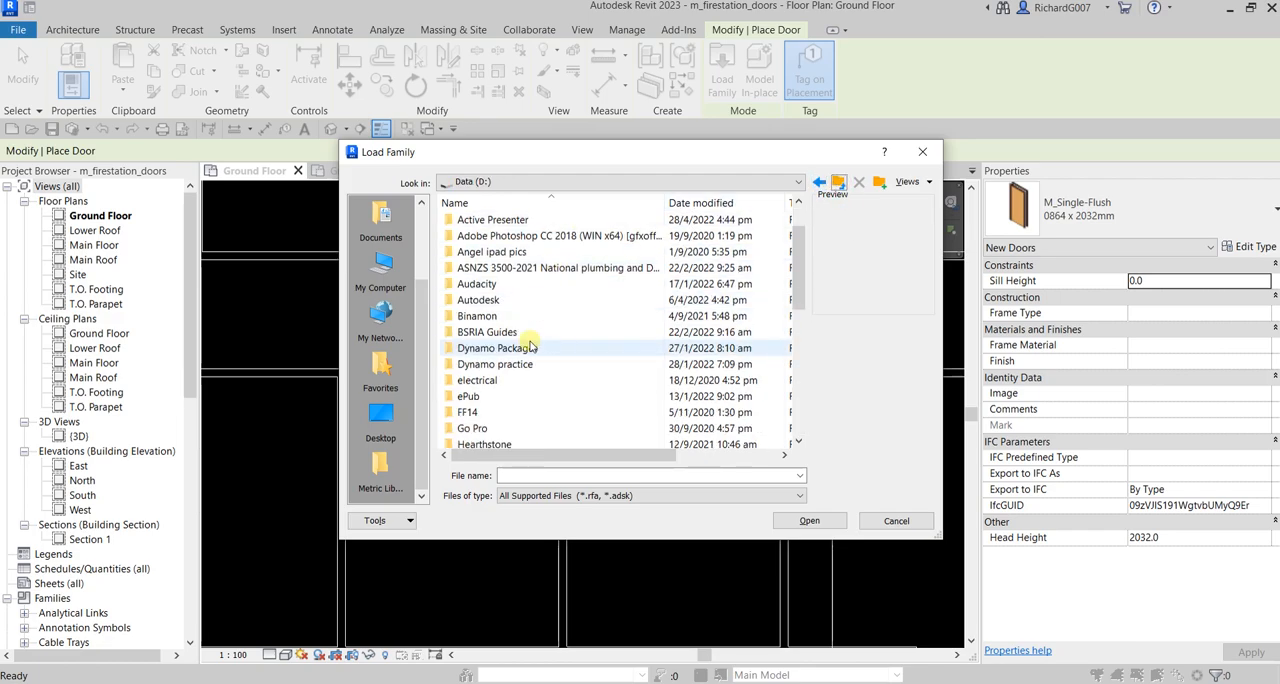
double_click(496, 302)
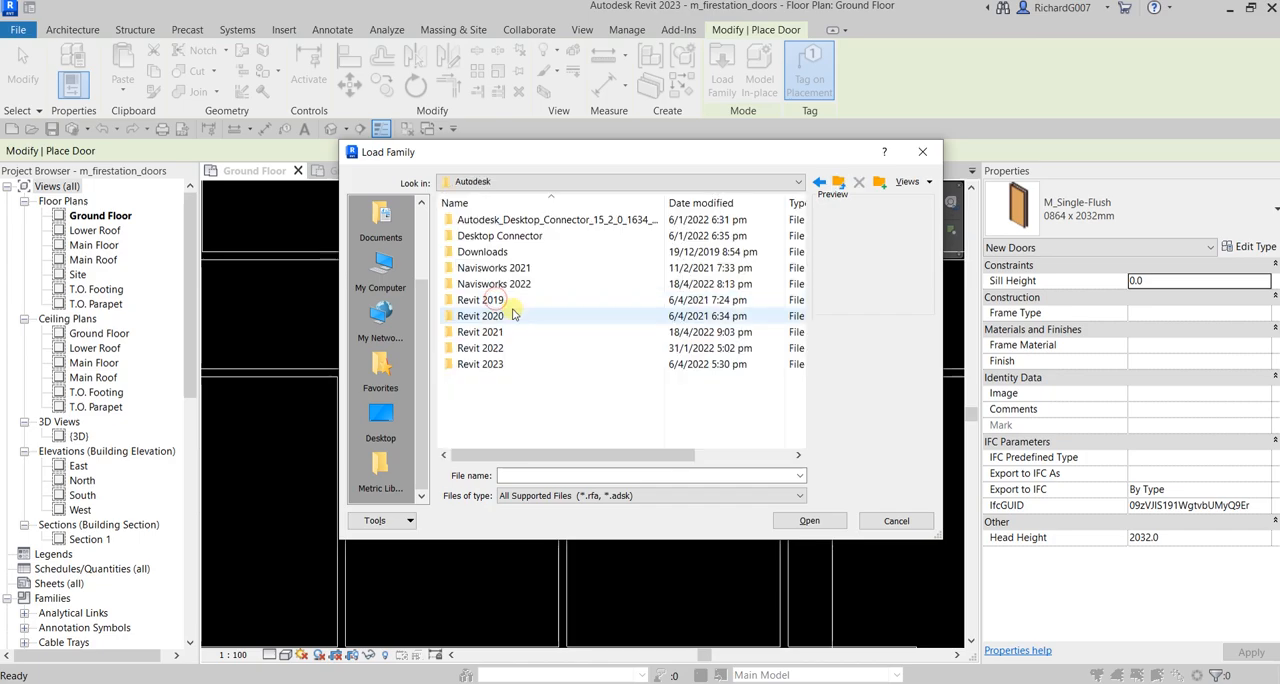
double_click(490, 332)
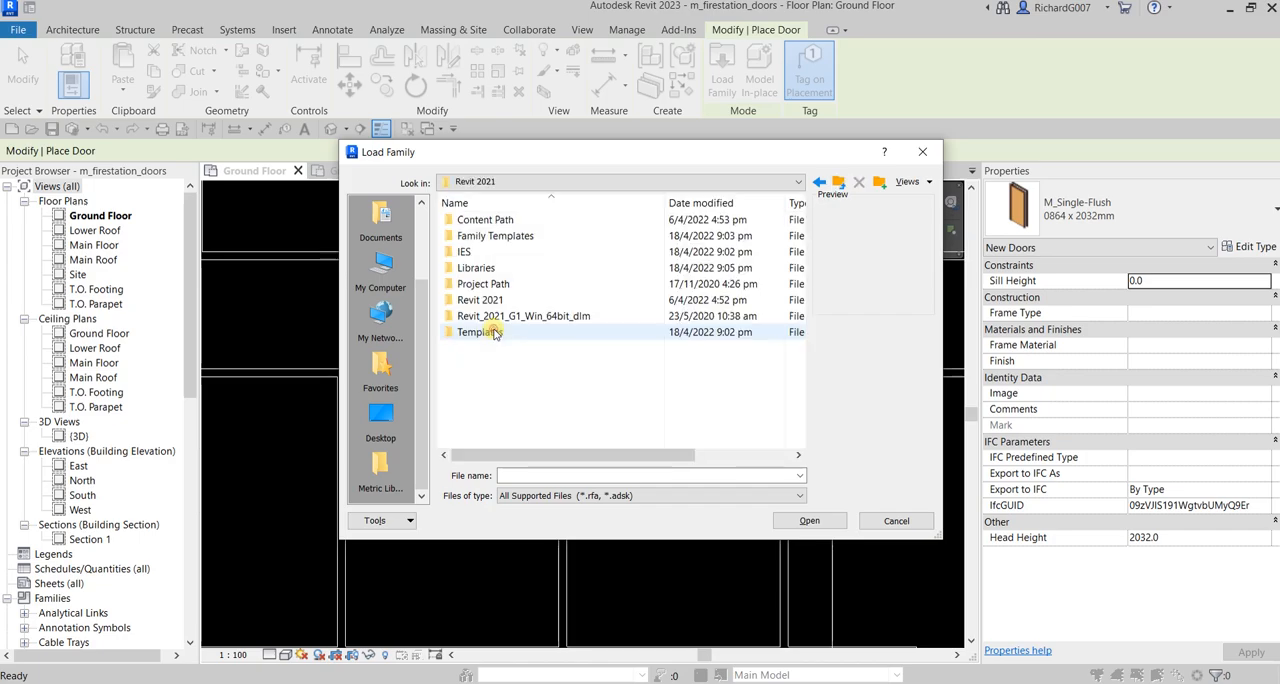
double_click(503, 220)
double_click(503, 220)
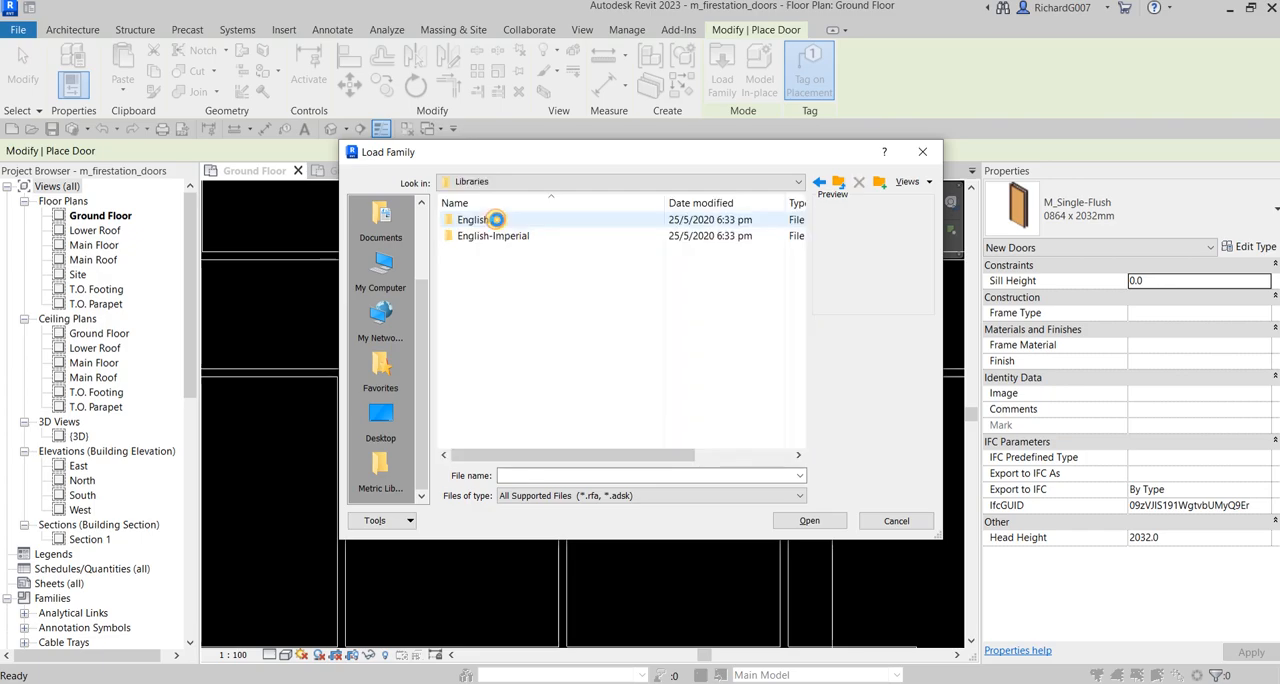
double_click(494, 219)
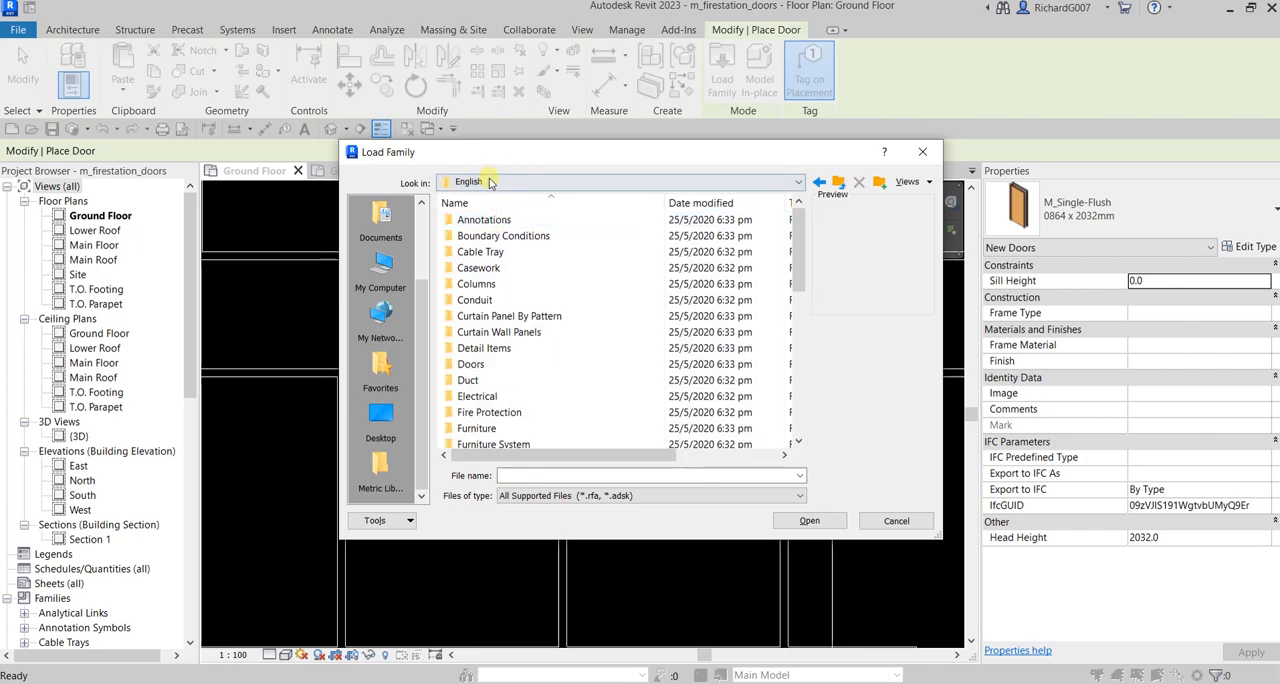
click(490, 182)
click(490, 182)
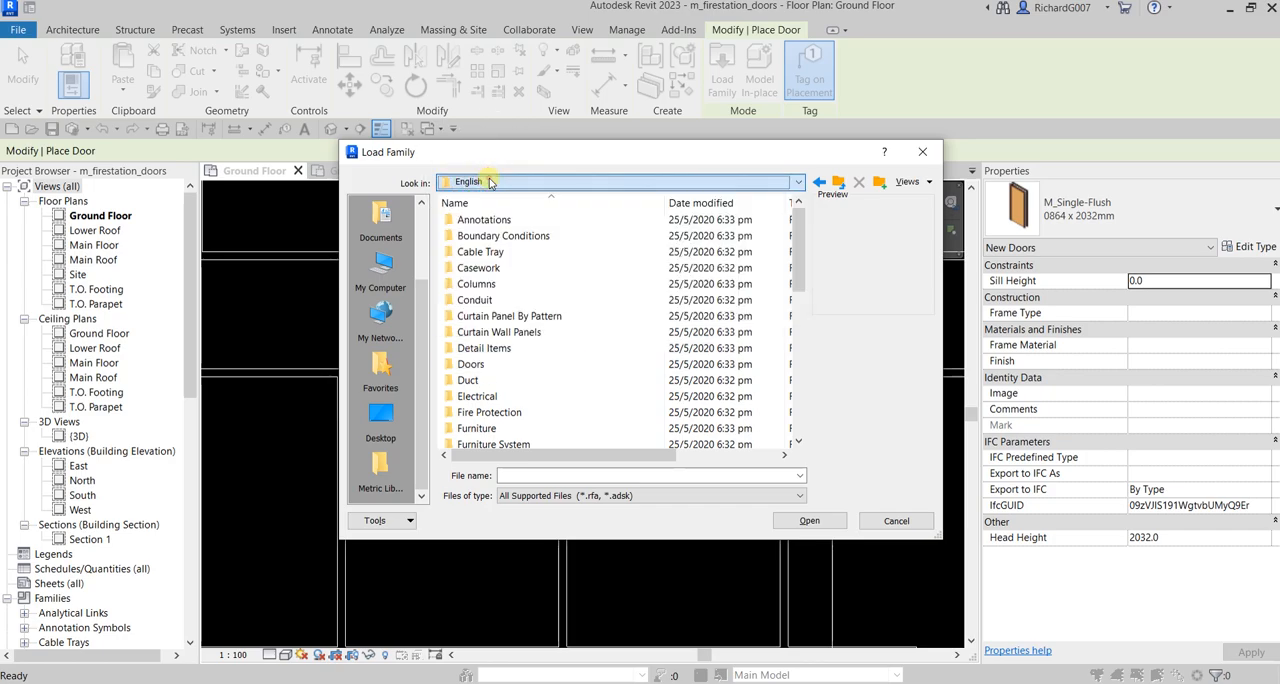
double_click(477, 365)
Load the M_Door-Double-Glass family from the Doors folder into the project
click(487, 332)
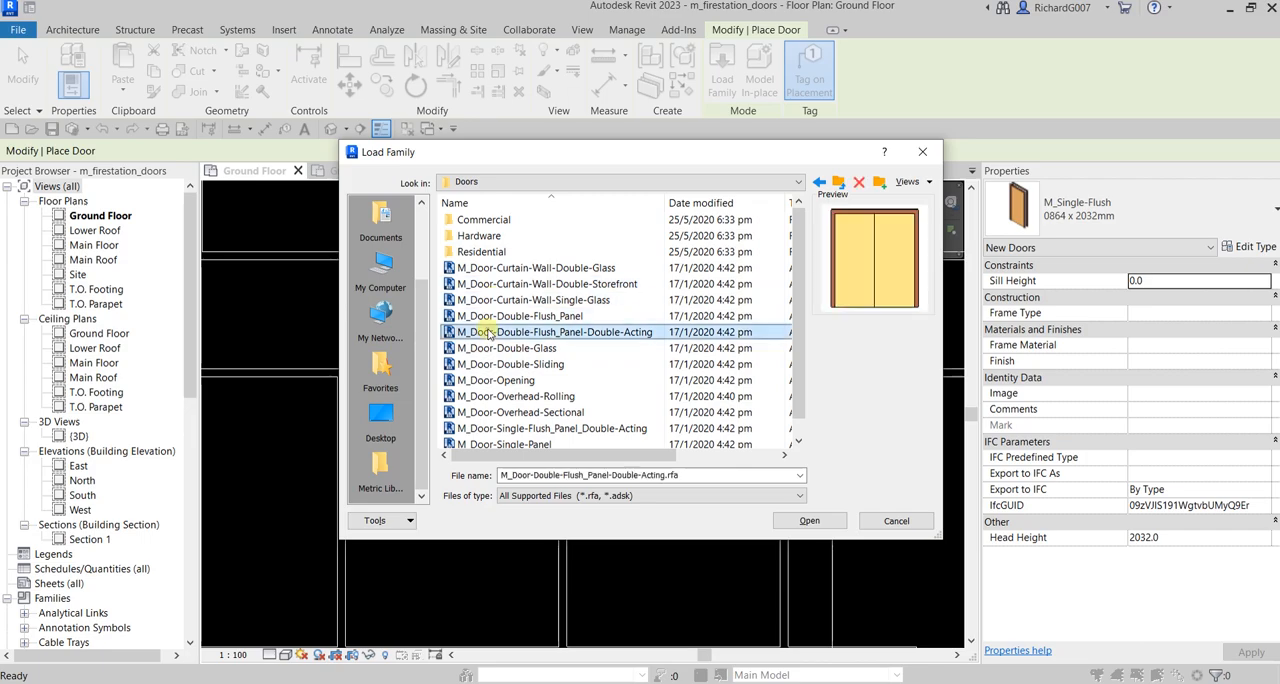
scroll(520, 380, down, 1)
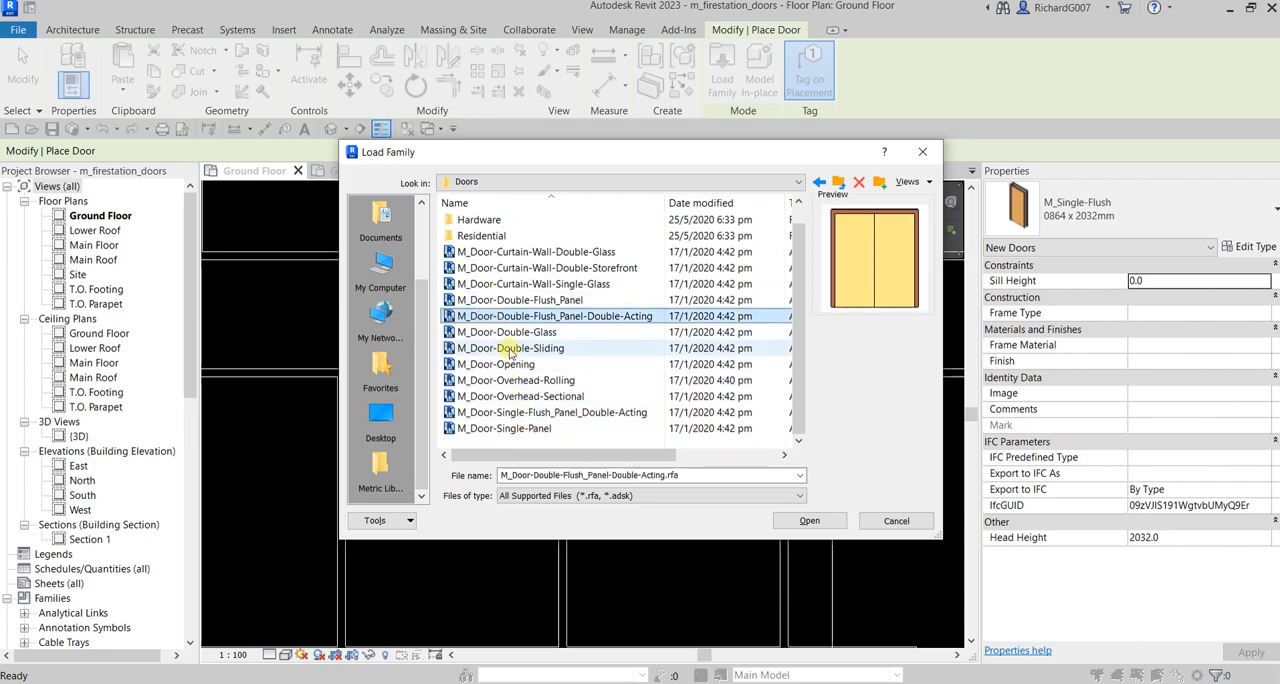
click(507, 332)
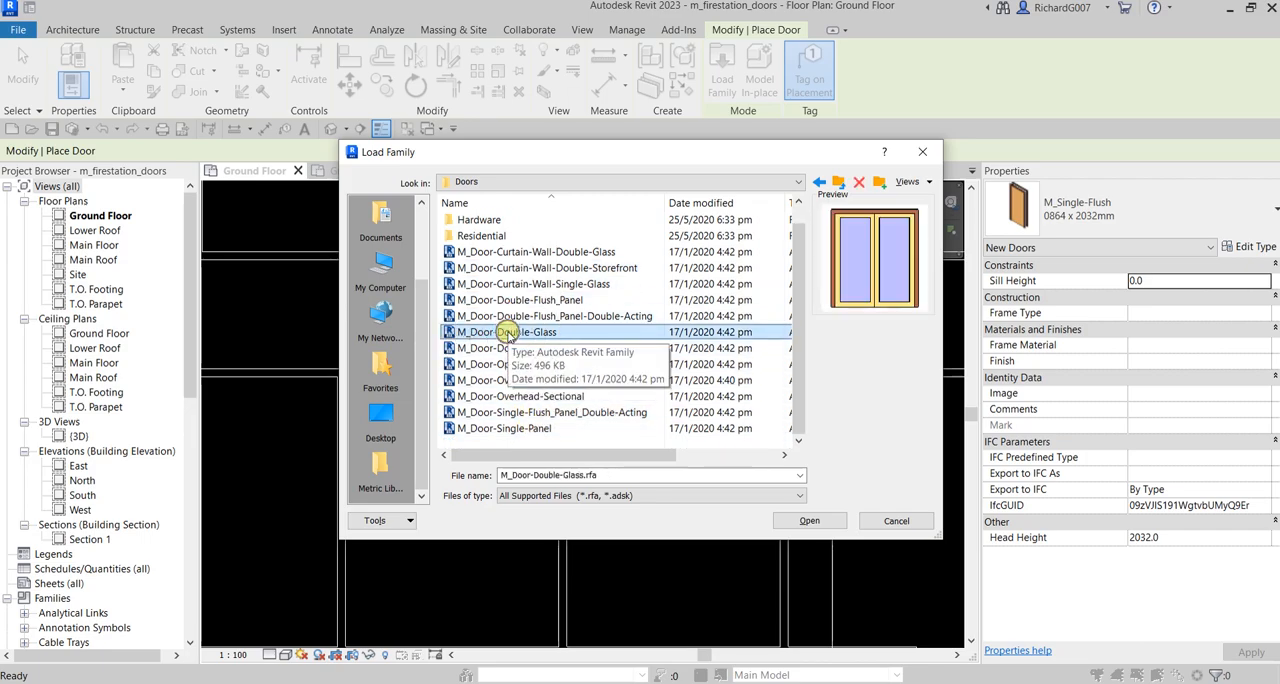
click(815, 523)
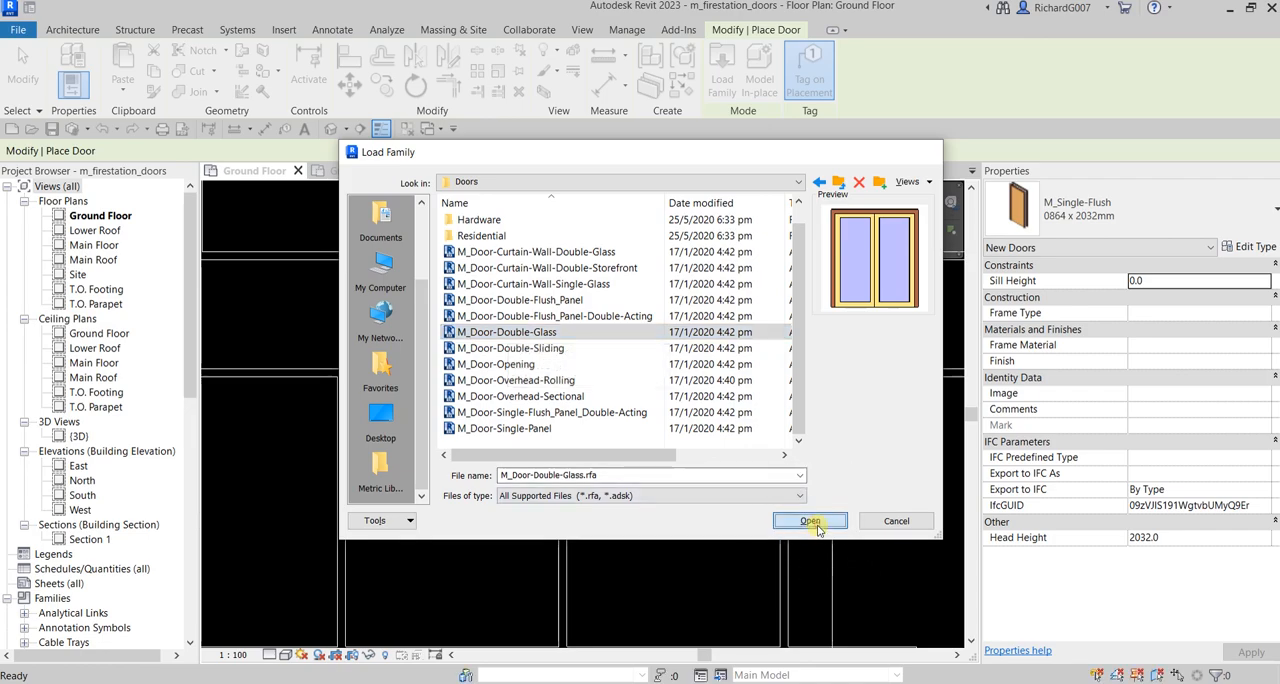
click(716, 432)
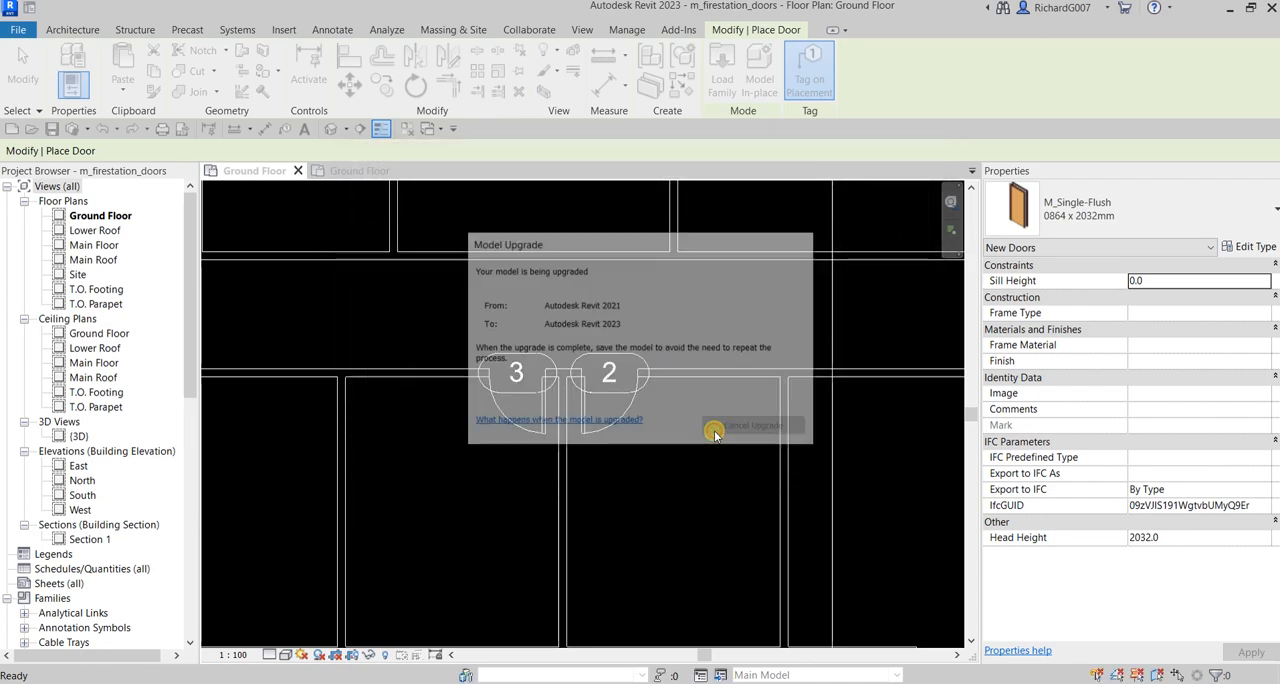
Place a tagged 1700 x 2000mm M_Door-Double-Glass in the corridor wall opposite doors 2 and 3, centred about 2150 mm from the room's side walls
click(1098, 224)
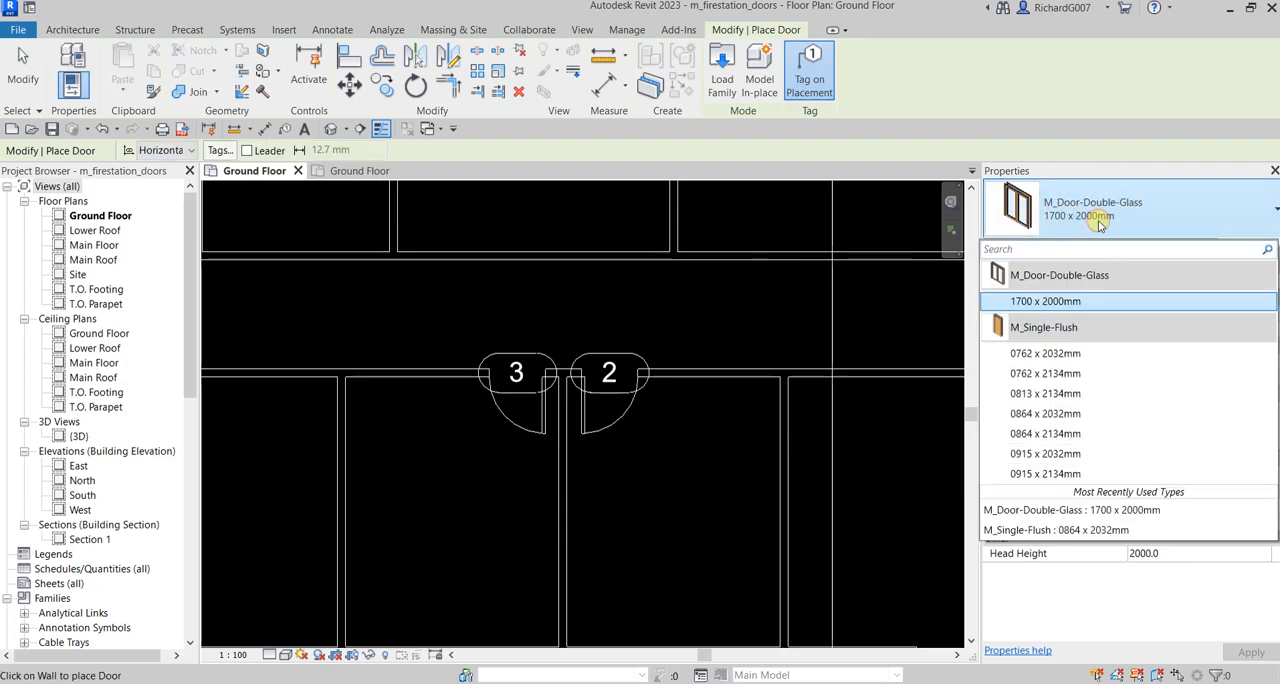
click(1098, 224)
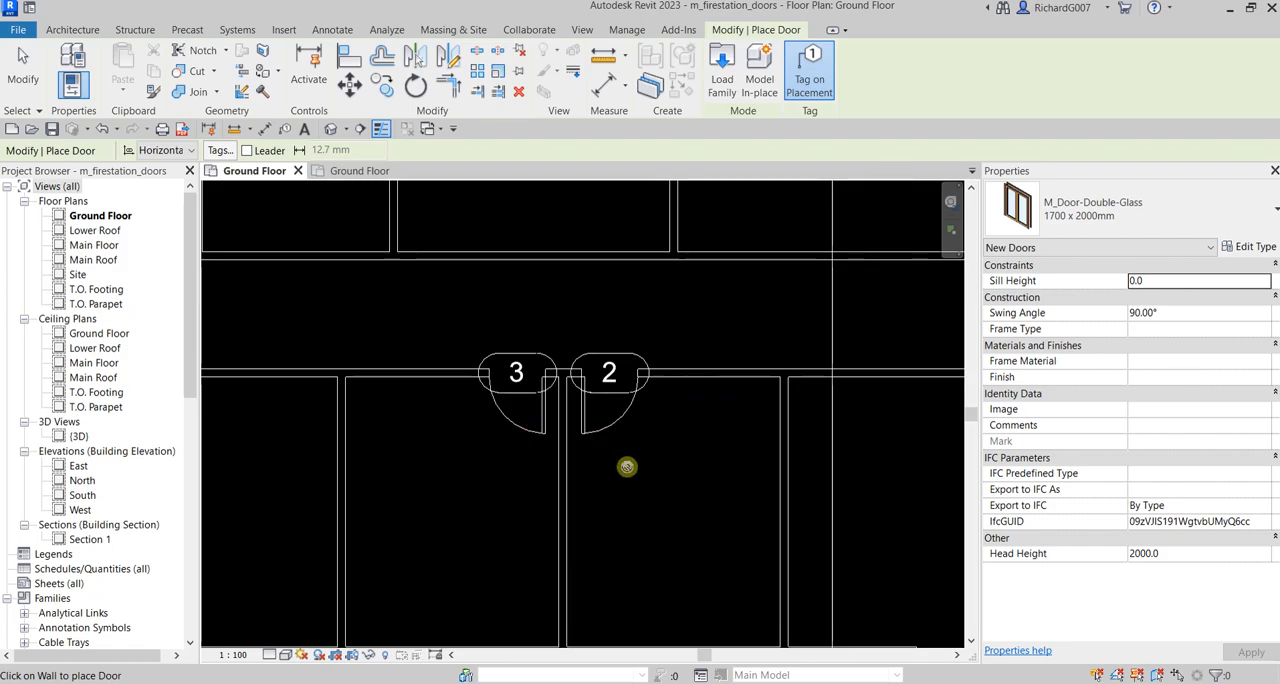
scroll(677, 463, down, 3)
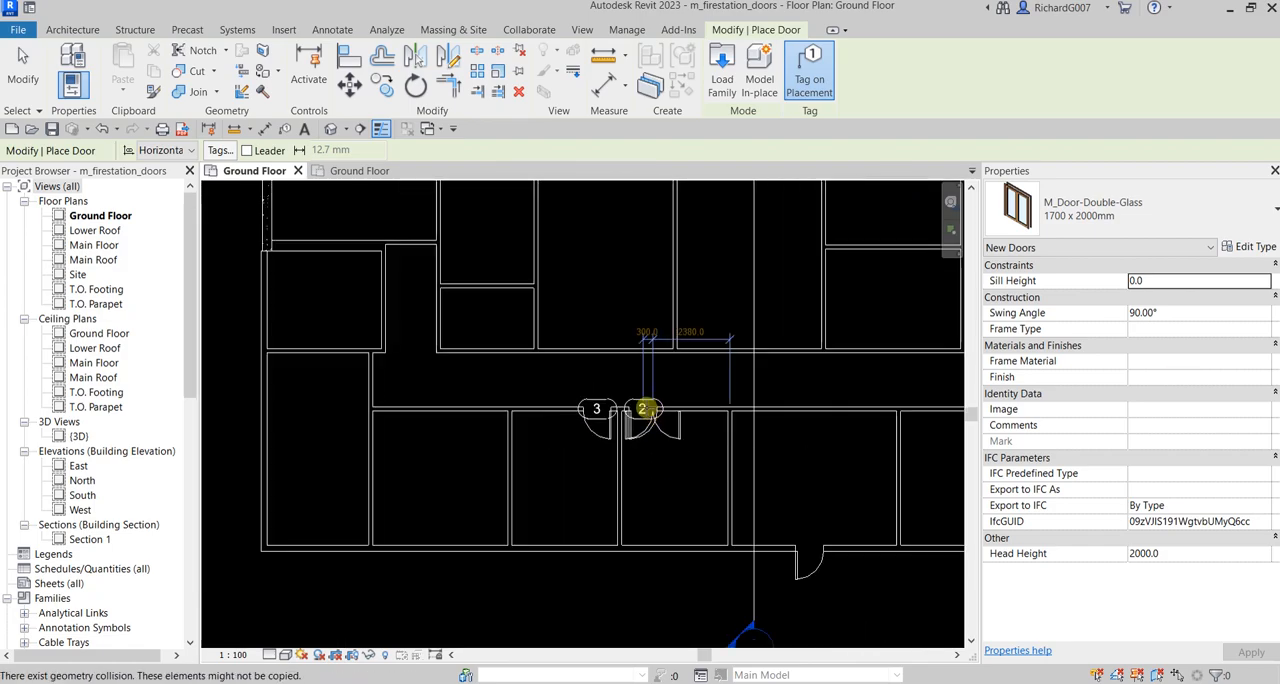
scroll(611, 368, up, 2)
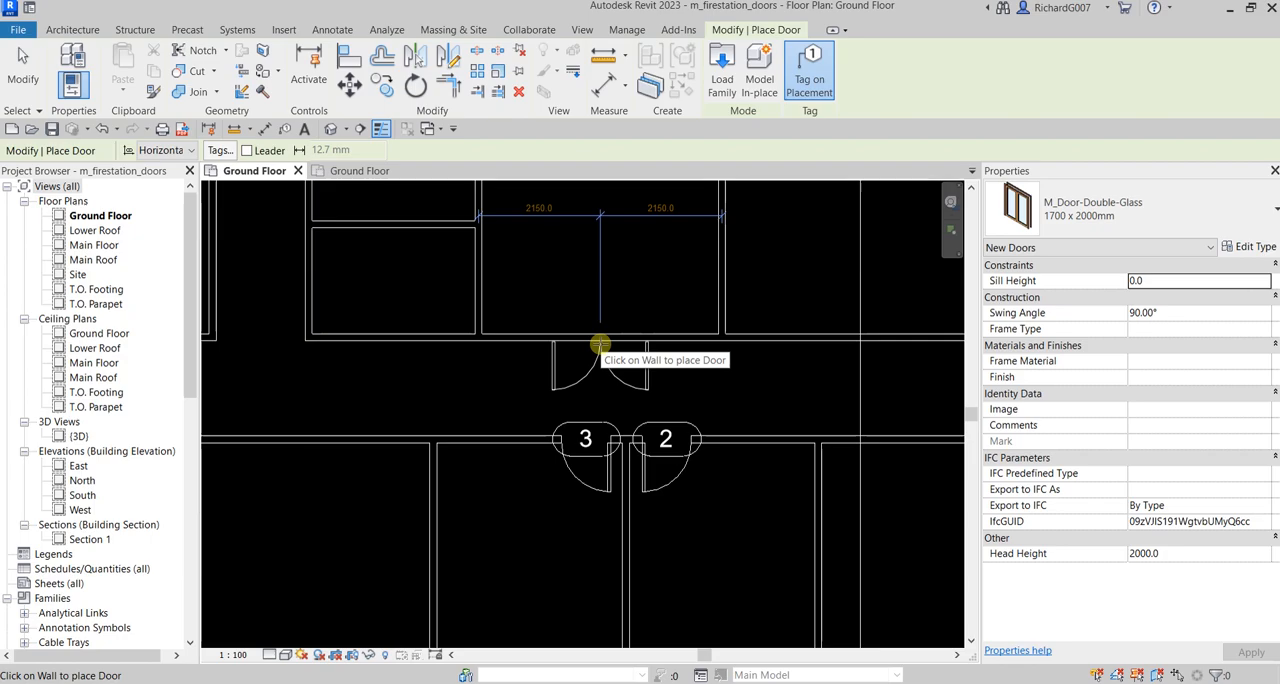
click(600, 345)
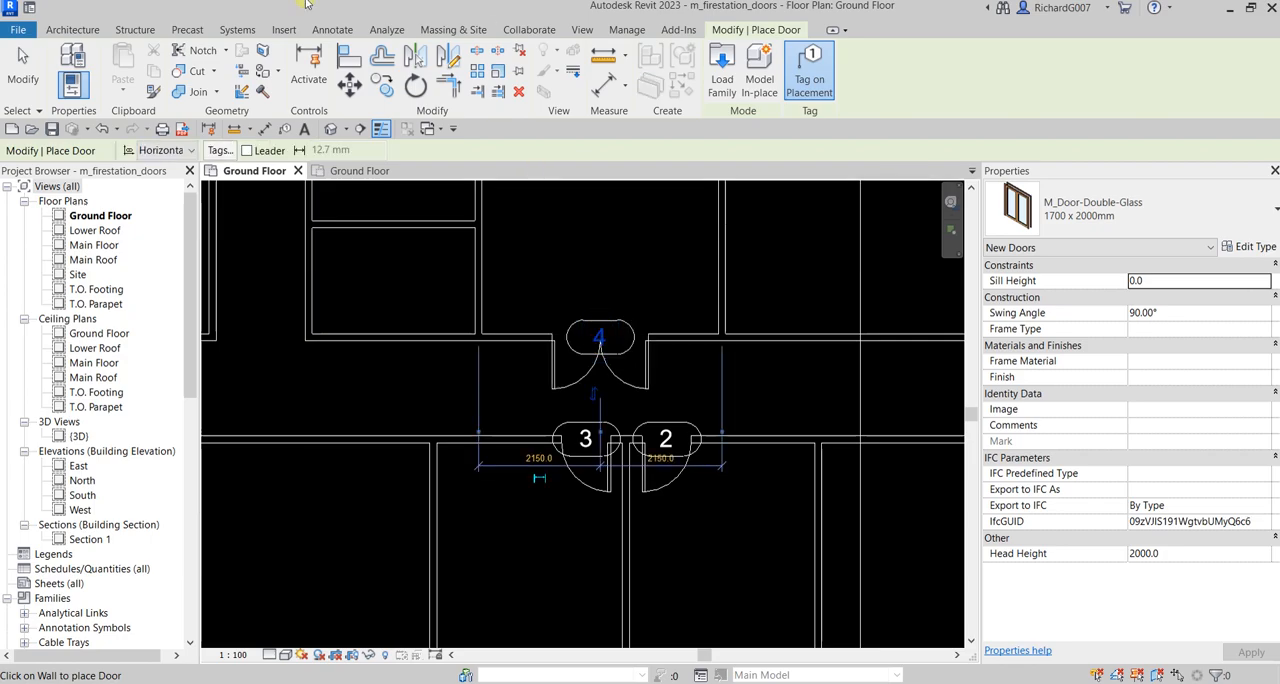
click(22, 66)
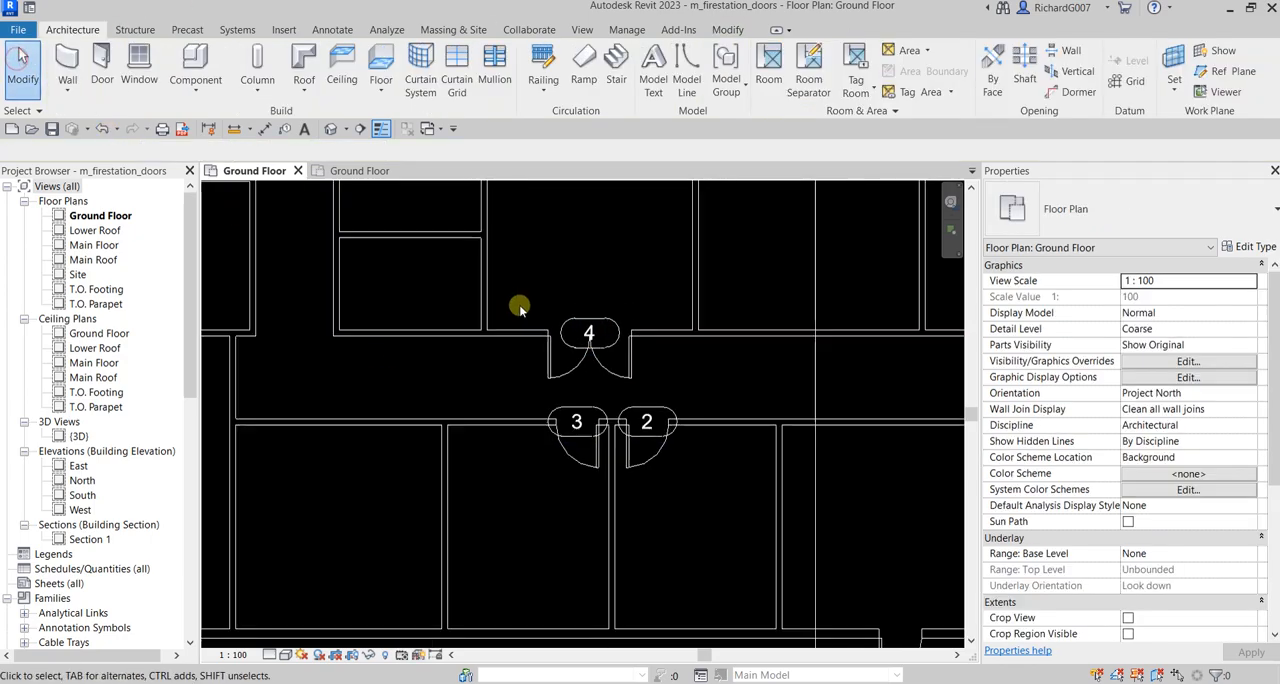
Place a tagged 0915 x 2134mm M_Single-Flush door in the corridor's west end wall, centred 900 mm from the walls on either side
scroll(520, 305, down, 3)
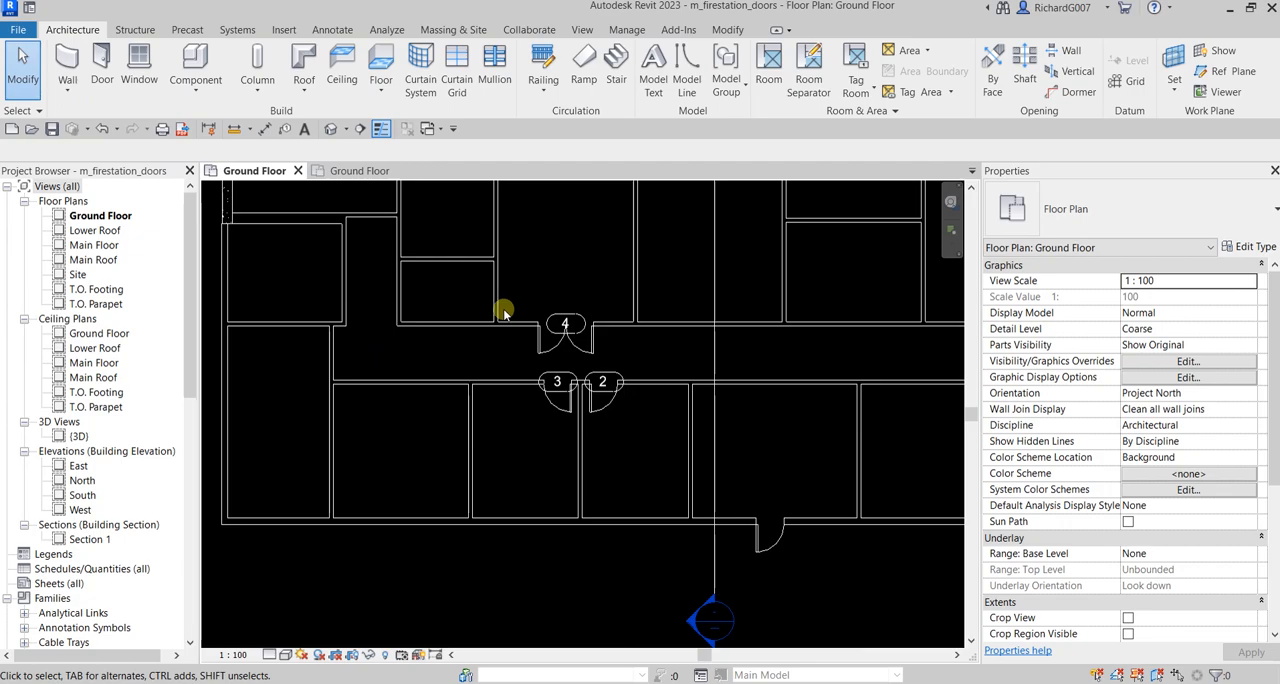
click(102, 68)
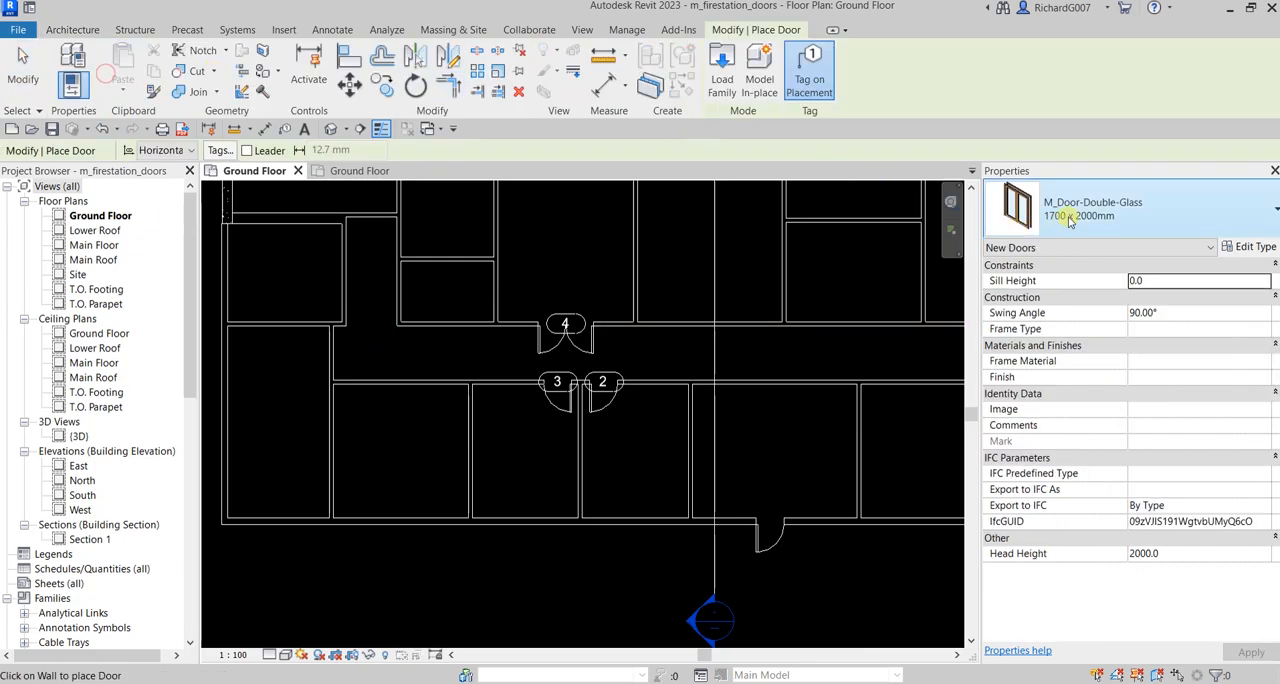
click(1107, 217)
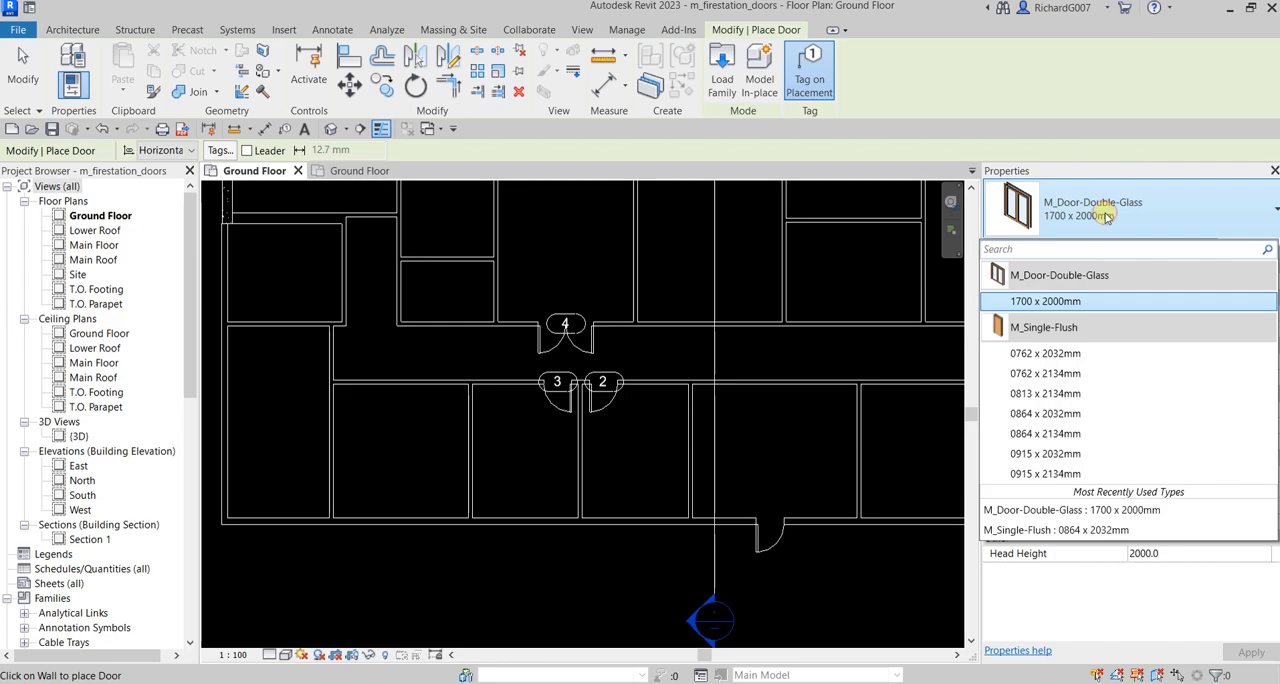
click(35, 75)
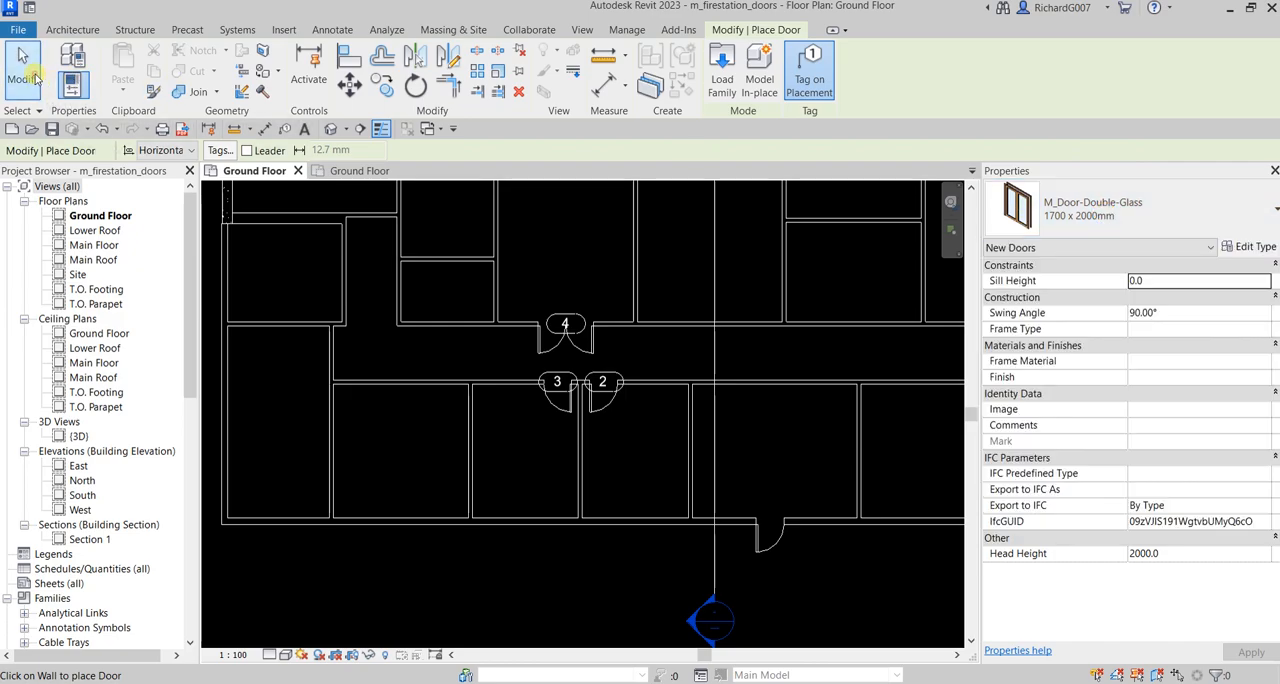
scroll(610, 430, down, 2)
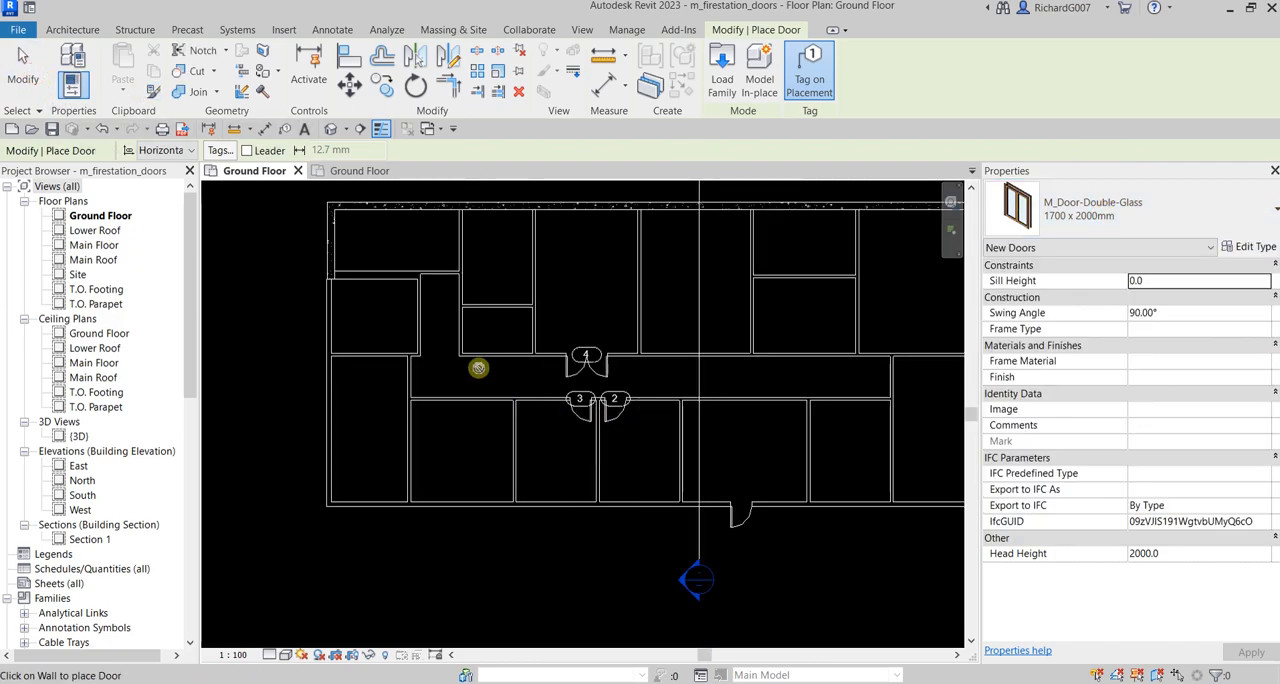
click(1076, 210)
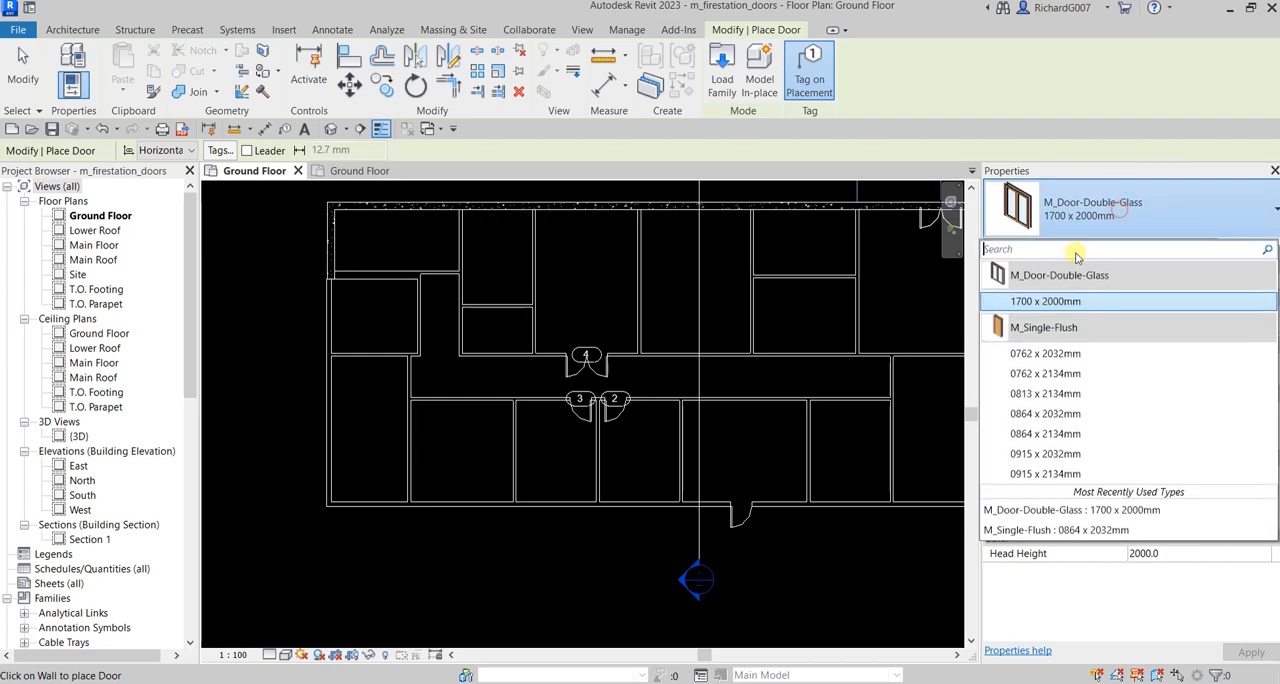
click(1047, 476)
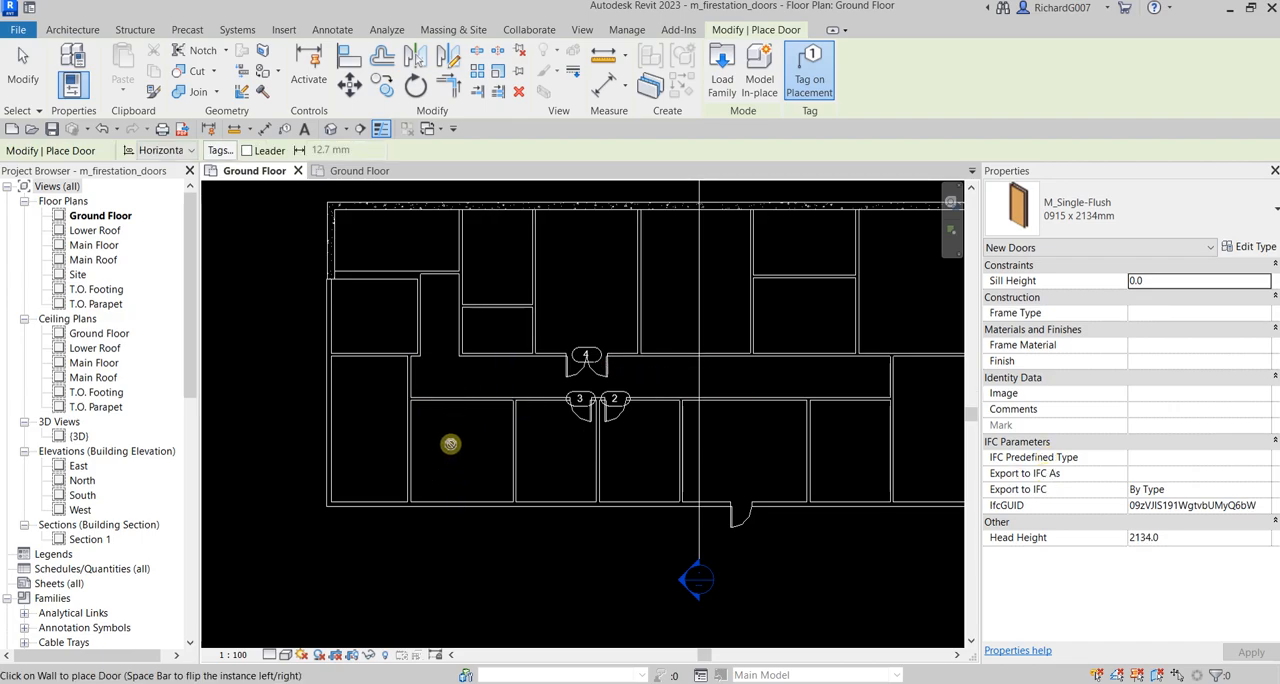
middle_drag(554, 454, 552, 397)
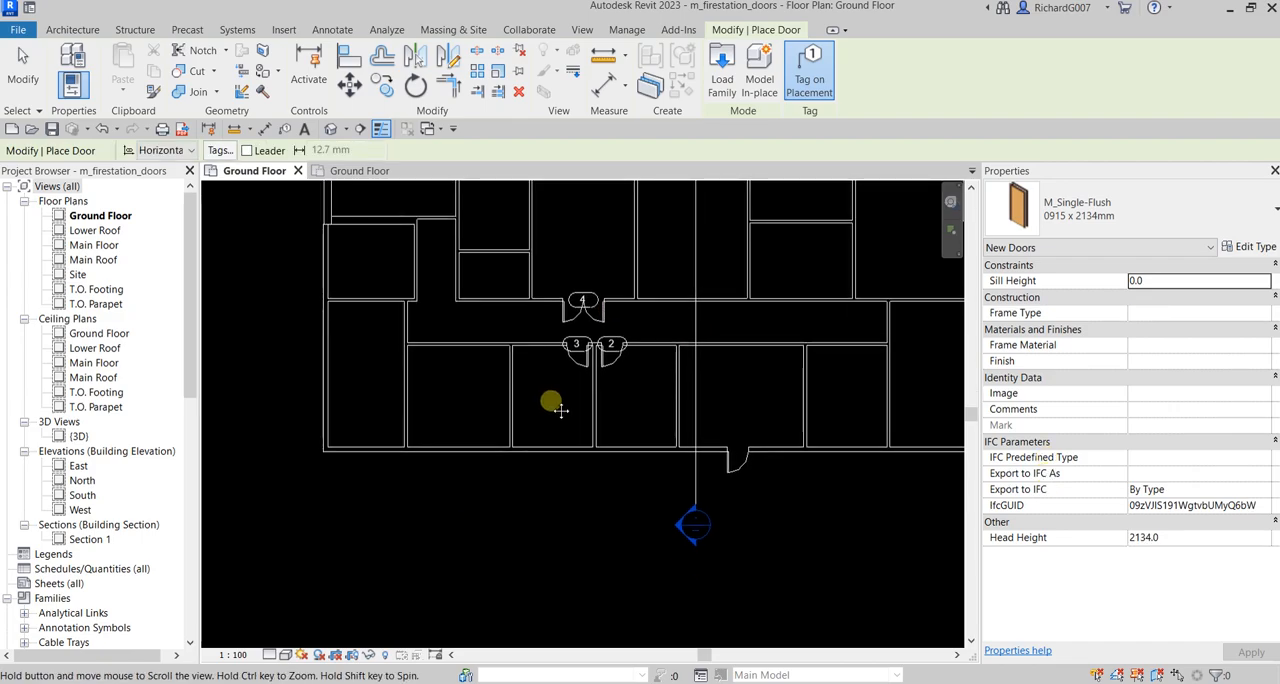
middle_drag(467, 350, 443, 443)
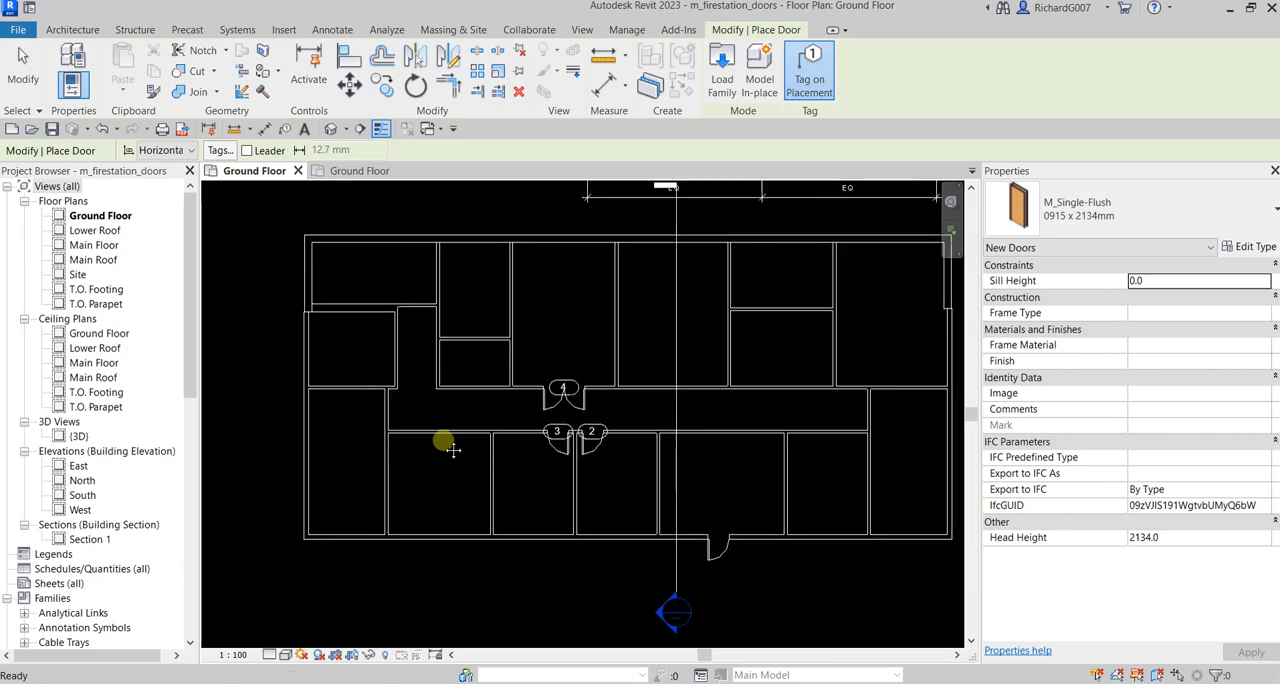
scroll(406, 421, up, 6)
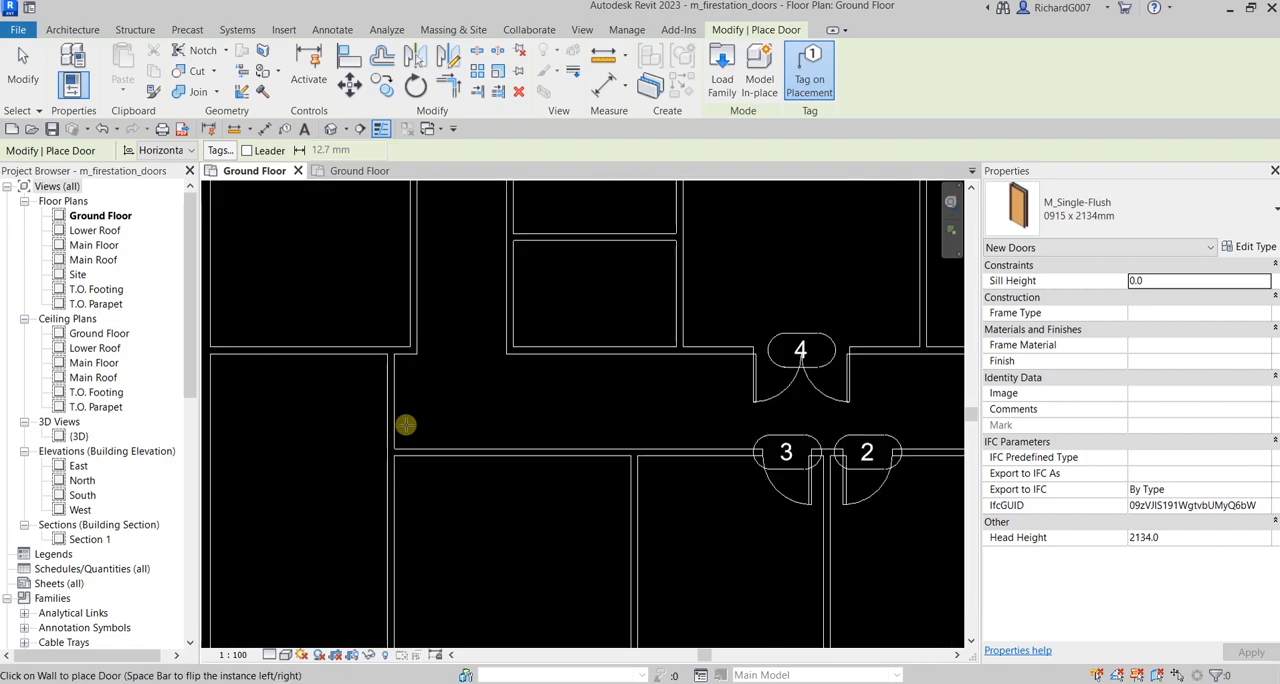
click(380, 393)
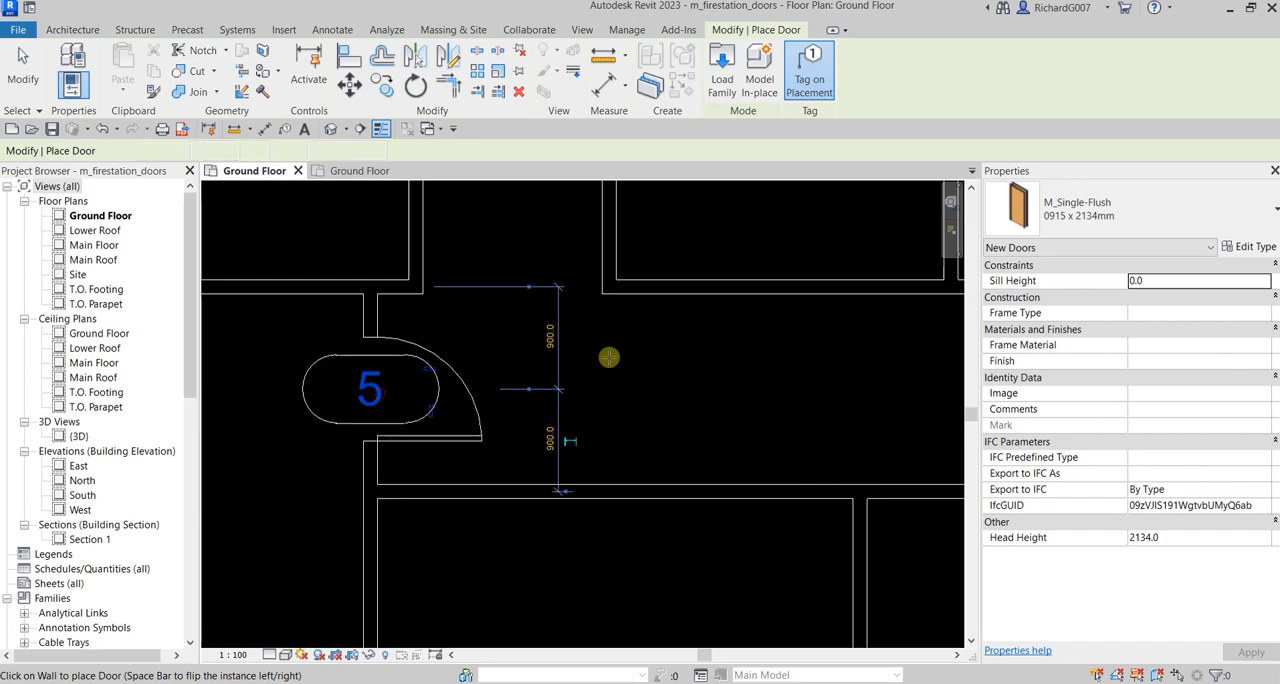
scroll(706, 385, down, 3)
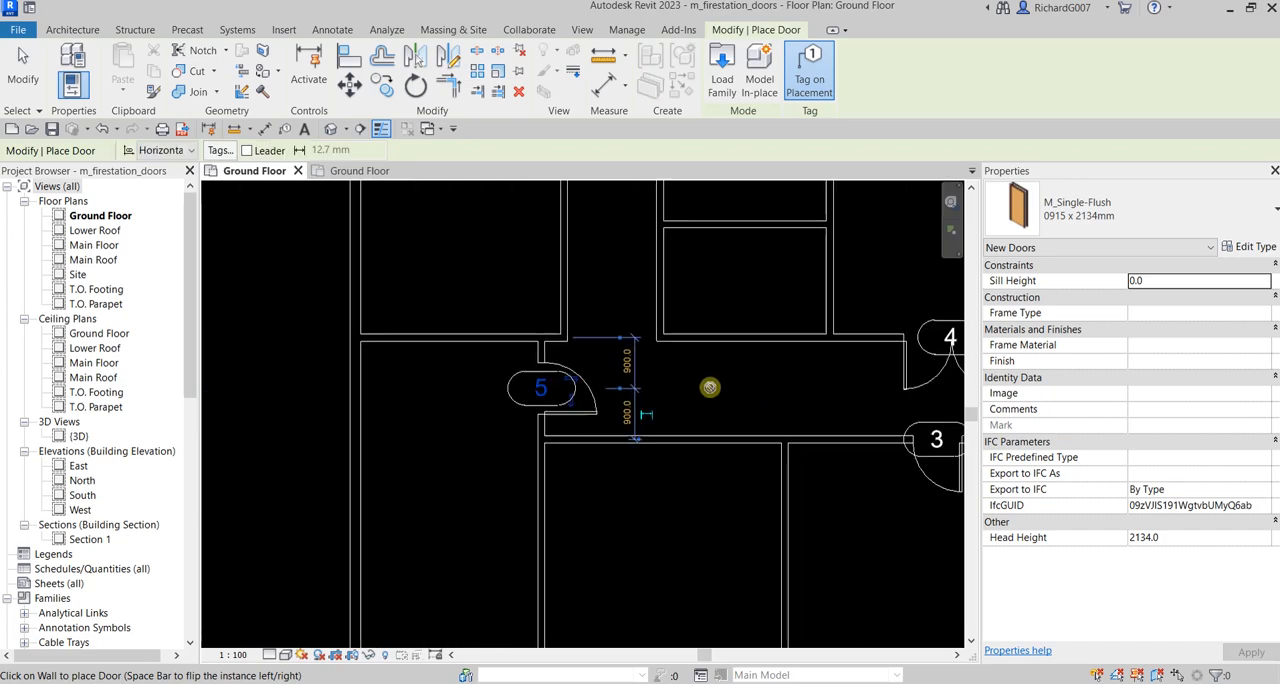
click(22, 70)
Flip the facing of door 5 so that it swings into the southwest corner room
scroll(640, 420, up, 1)
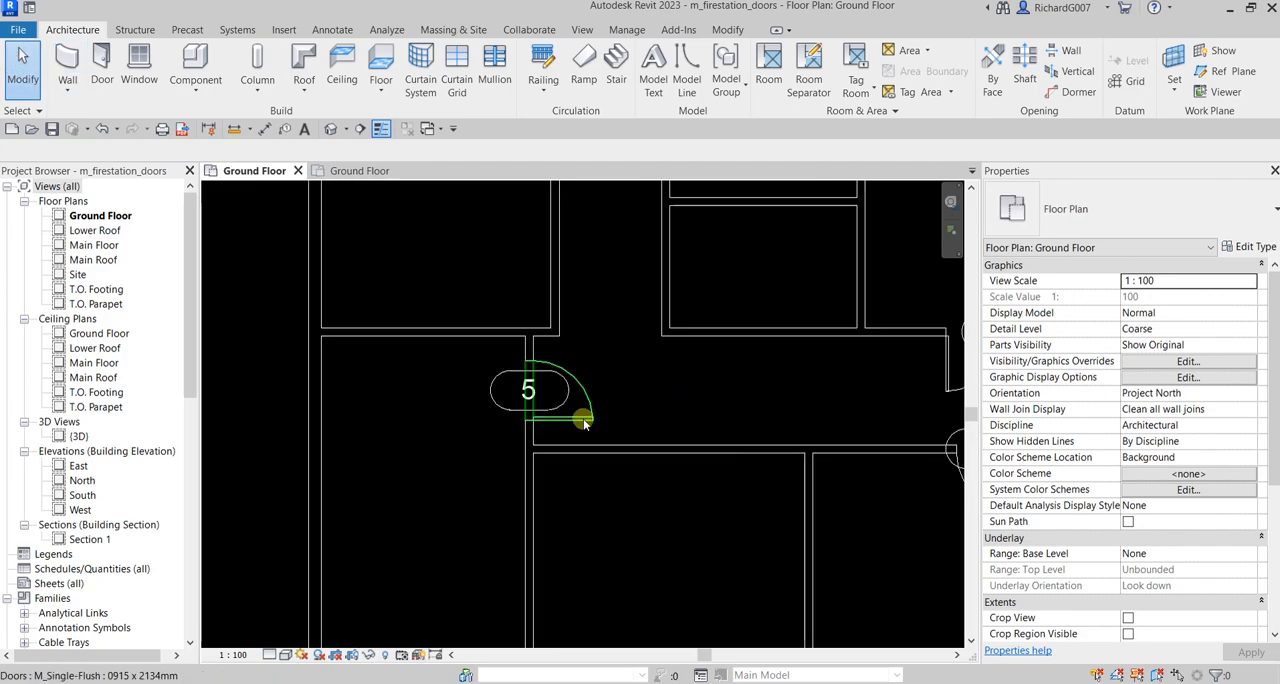
click(574, 418)
click(564, 378)
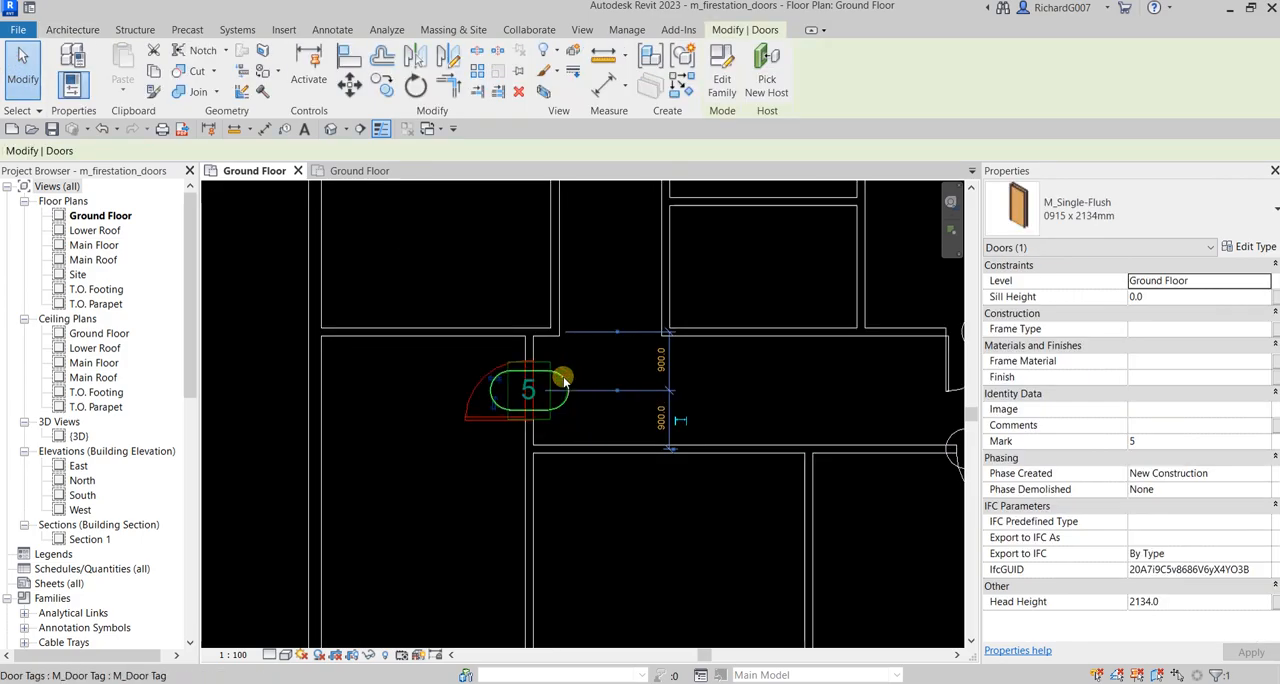
click(416, 383)
scroll(417, 387, down, 4)
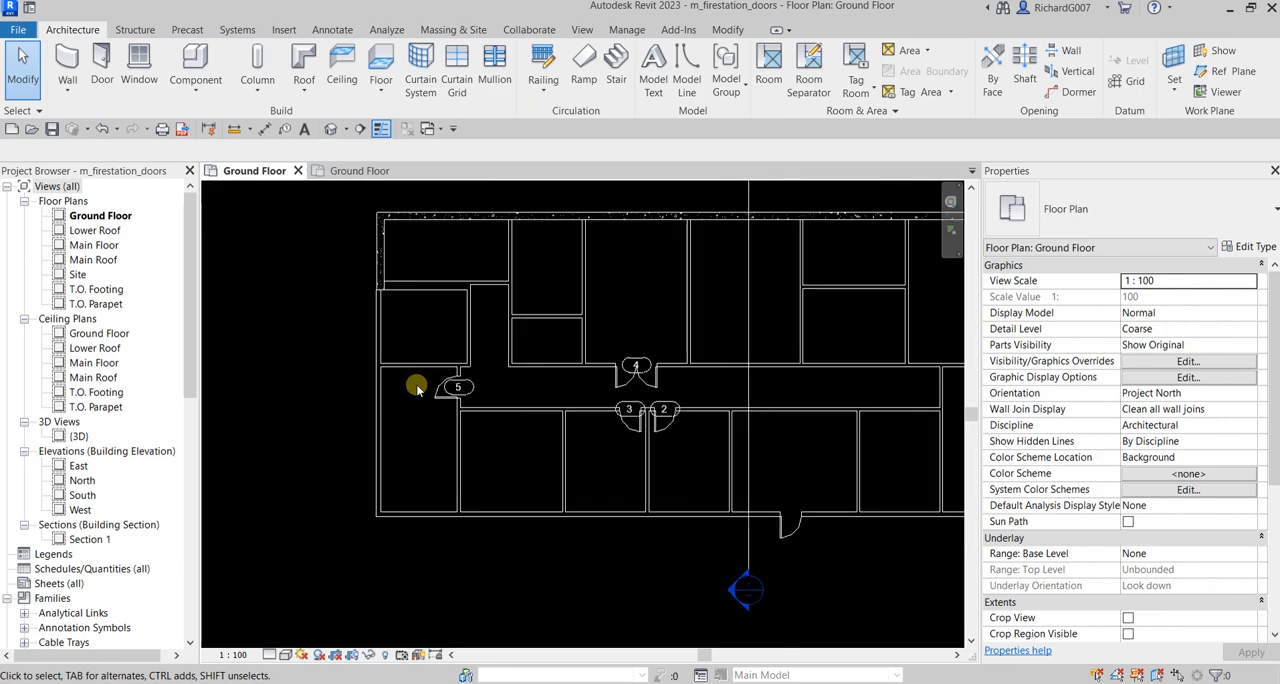
Inspect the placed doors in a shaded 3D view, return to the Ground Floor plan and close the inactive view
click(330, 128)
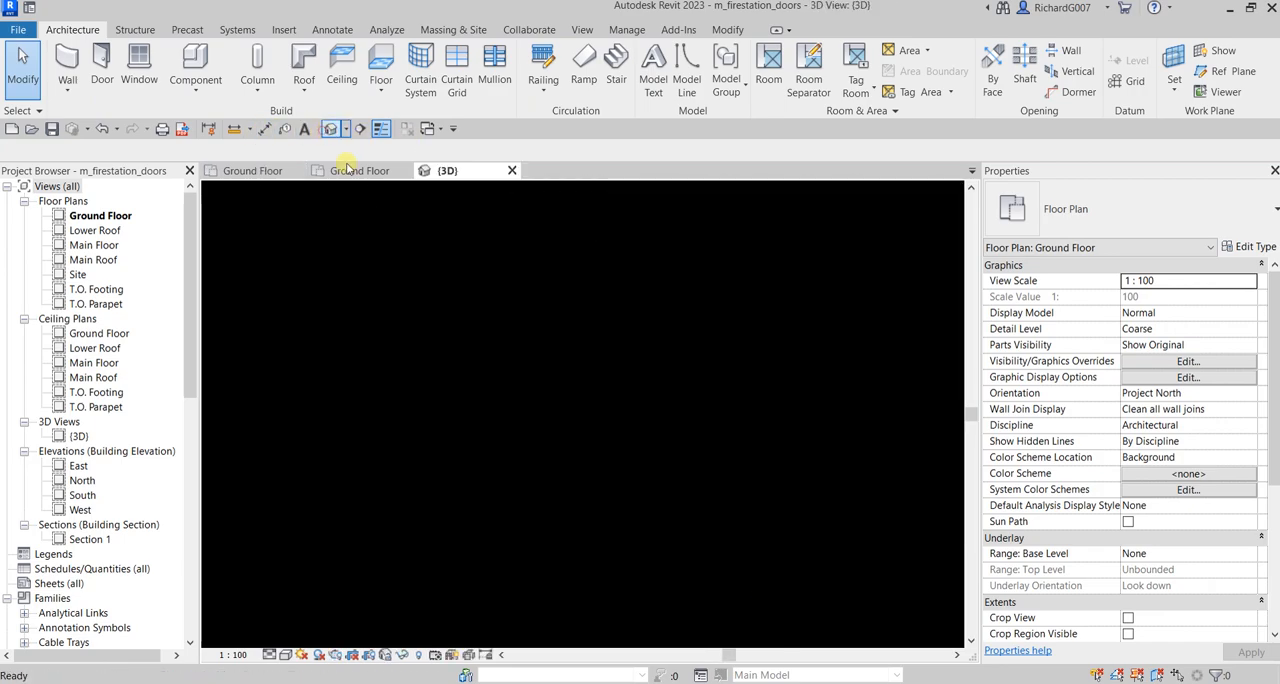
scroll(566, 426, up, 6)
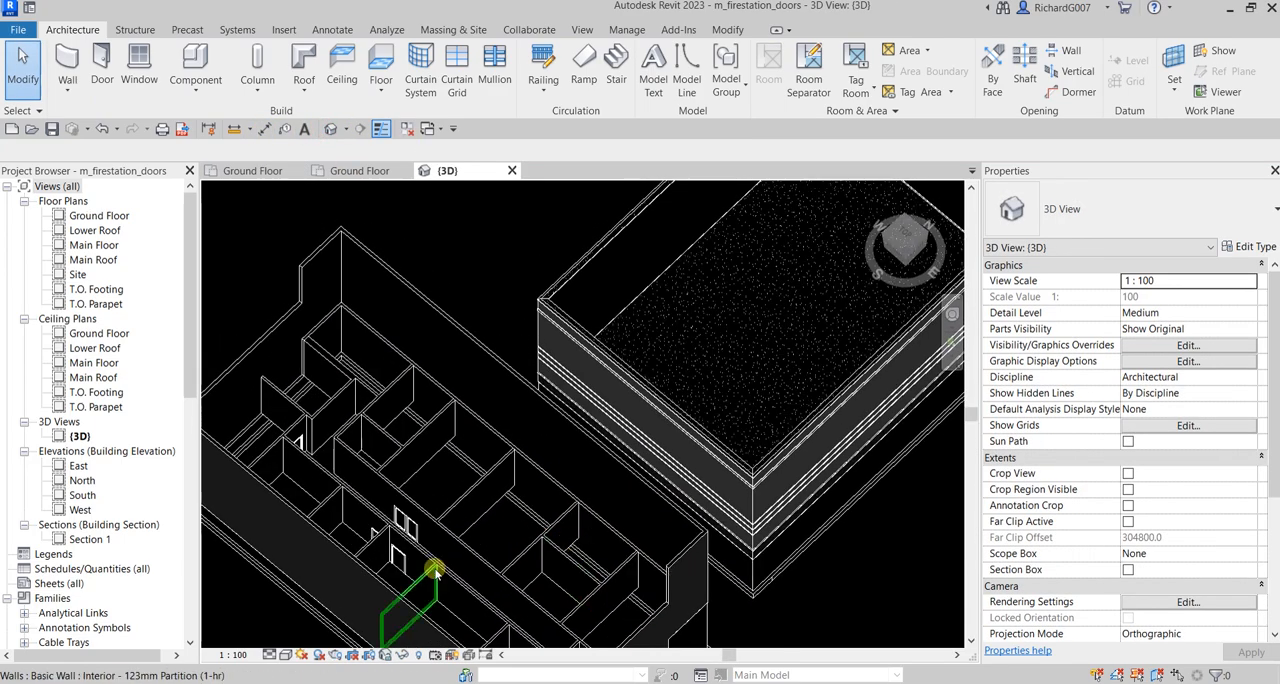
scroll(566, 562, up, 6)
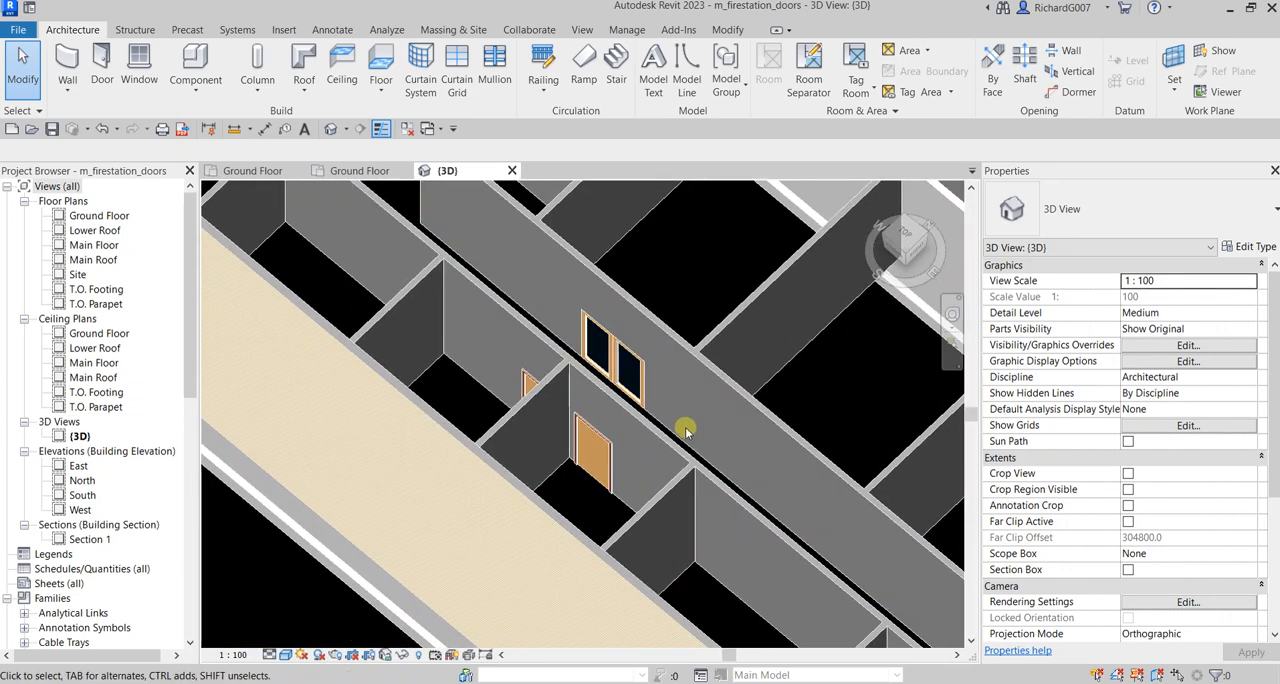
click(598, 455)
shift+middle_drag(598, 455, 749, 377)
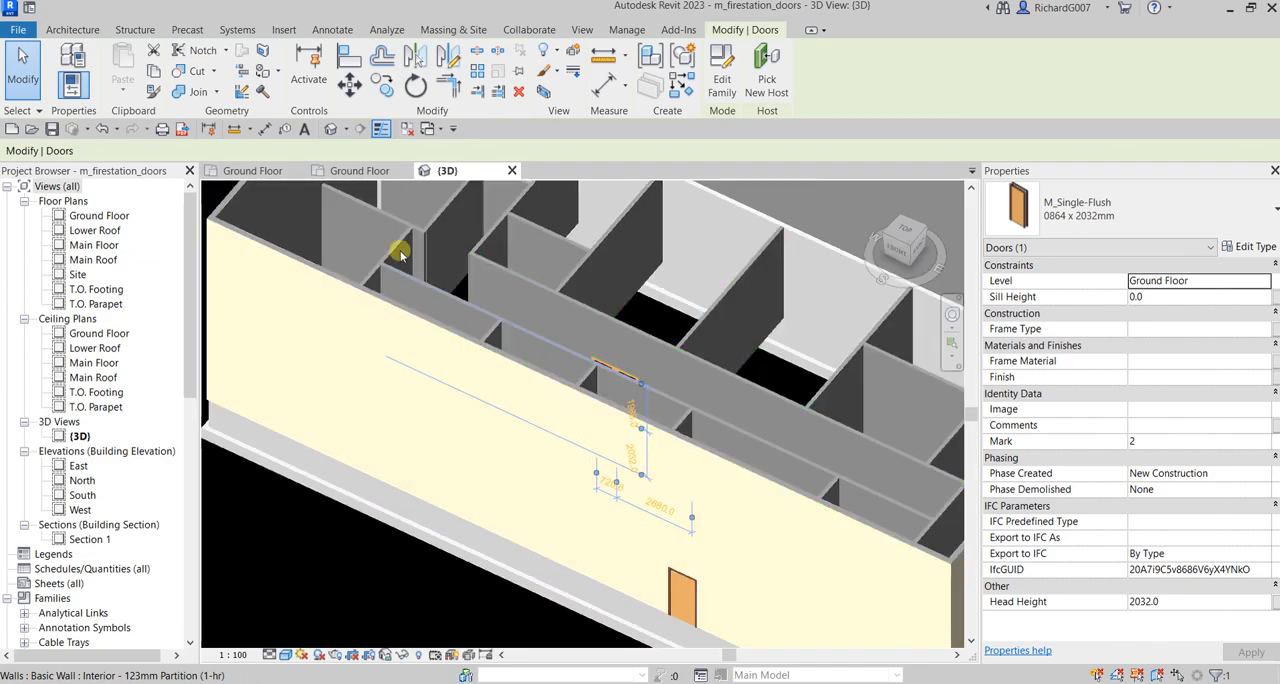
click(266, 171)
click(406, 129)
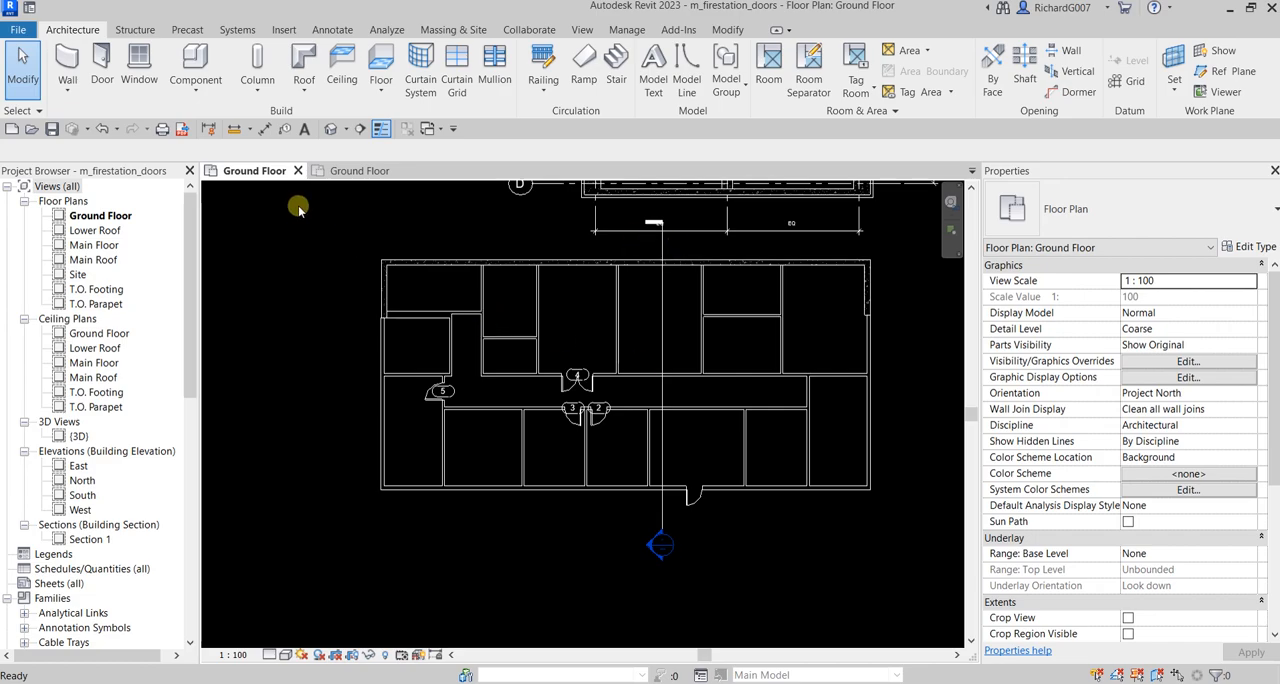
Switch to the Ground Floor plan of the m_firestation_windows project and look over its room and door layout
click(345, 171)
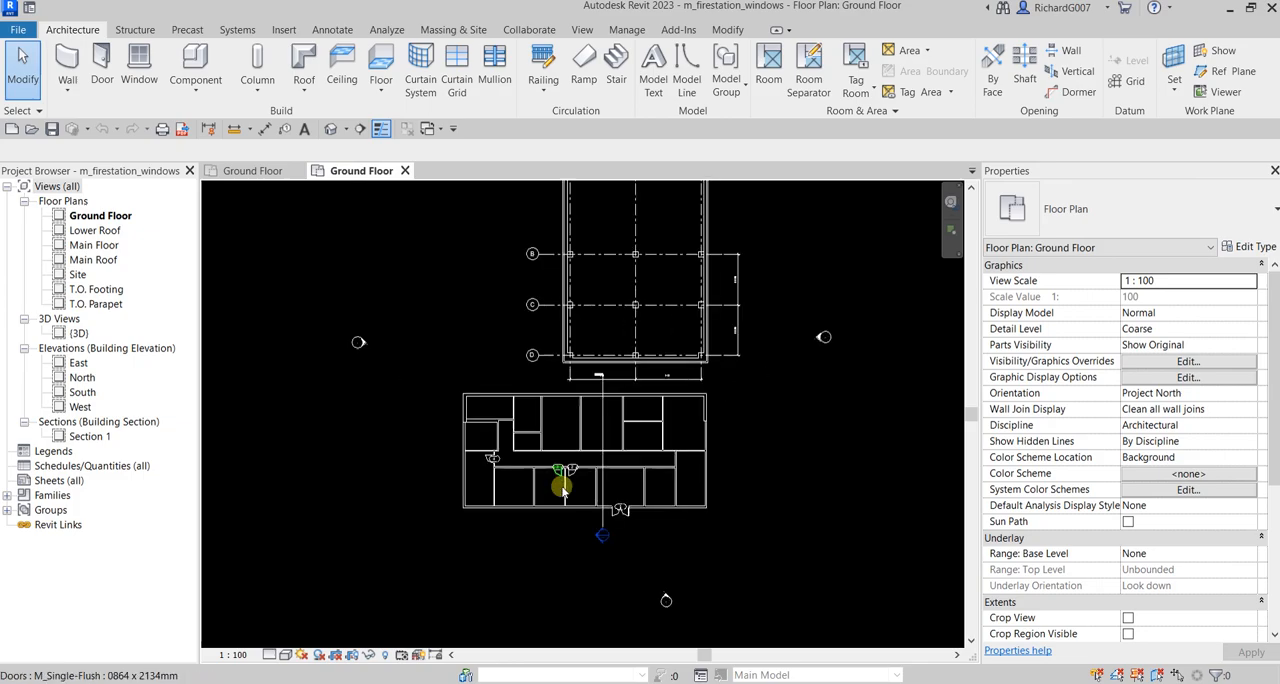
scroll(563, 490, up, 3)
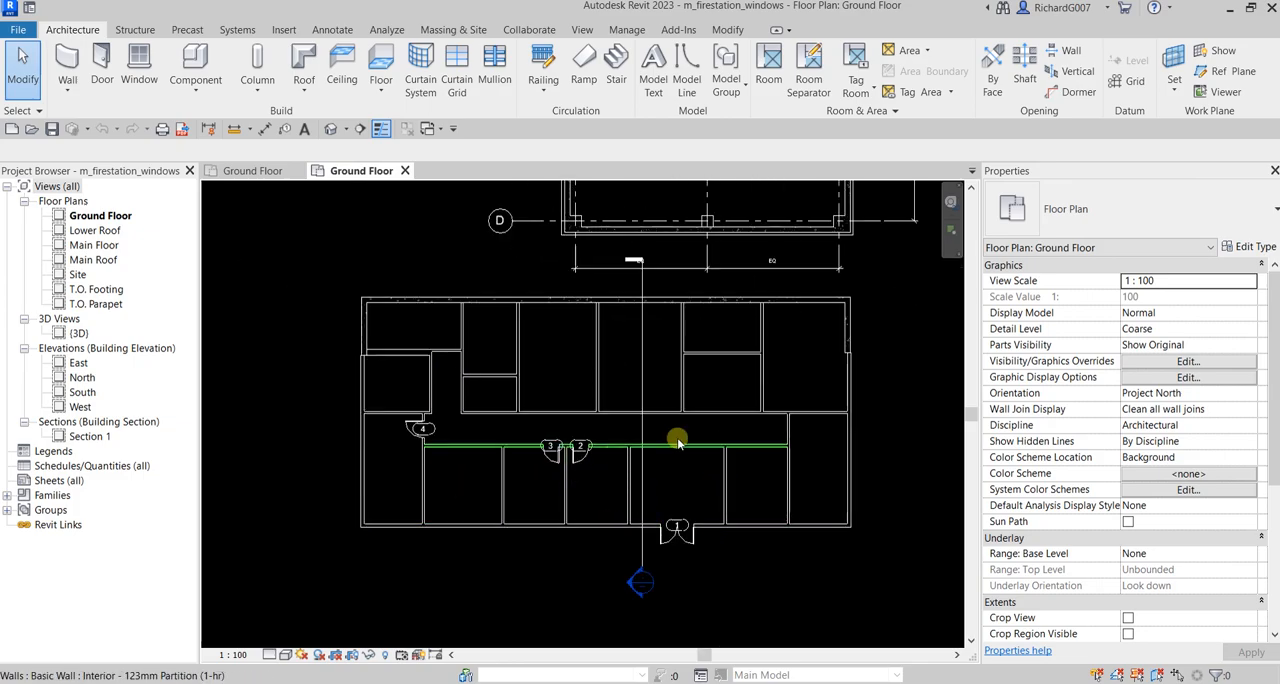
middle_drag(678, 443, 628, 467)
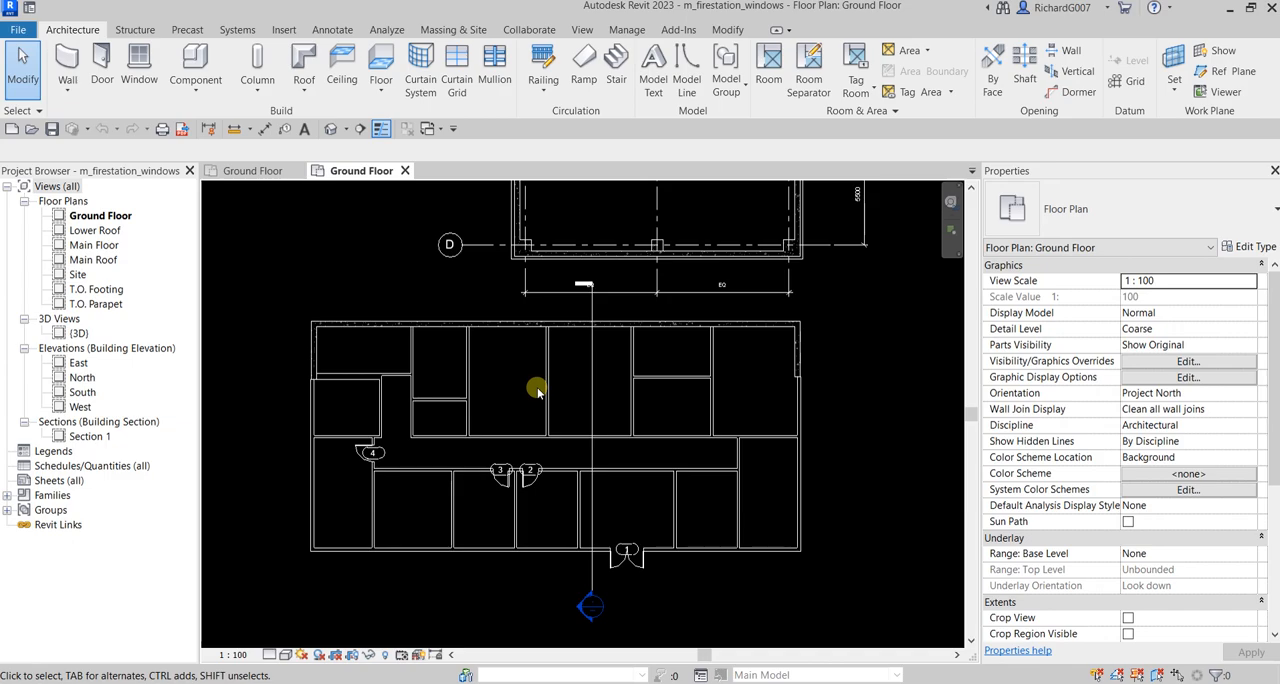
scroll(586, 392, down, 4)
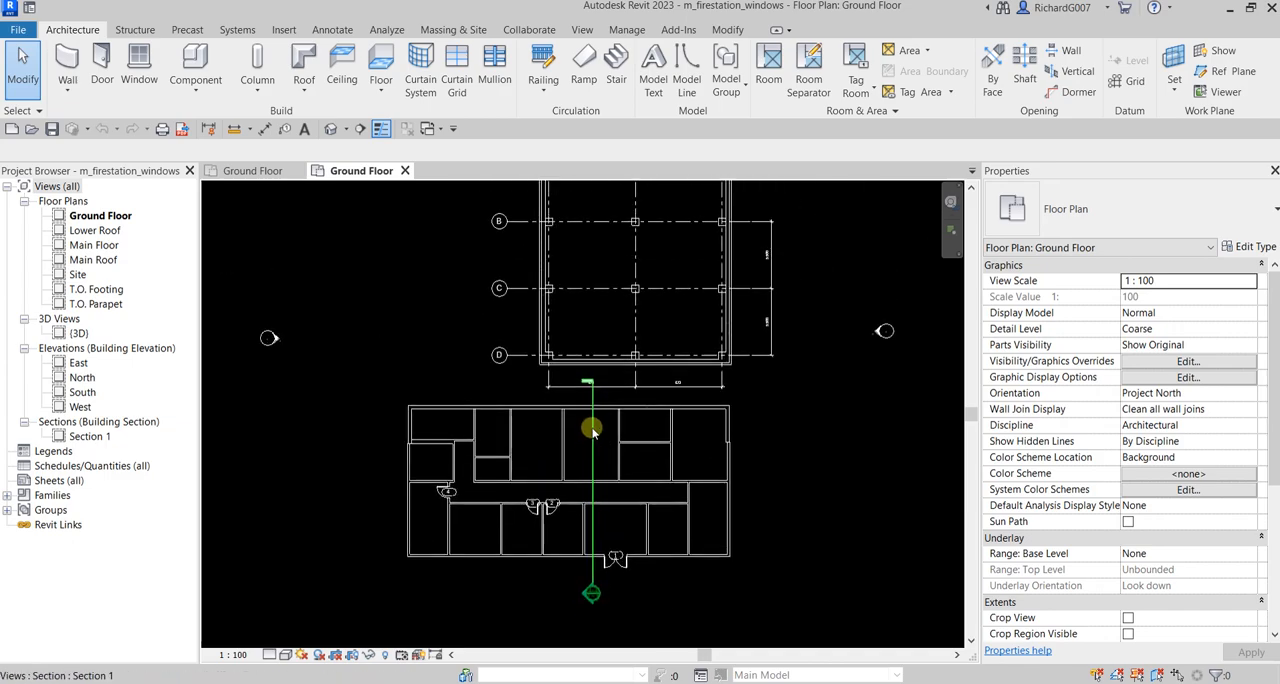
scroll(592, 428, down, 1)
middle_drag(633, 358, 633, 423)
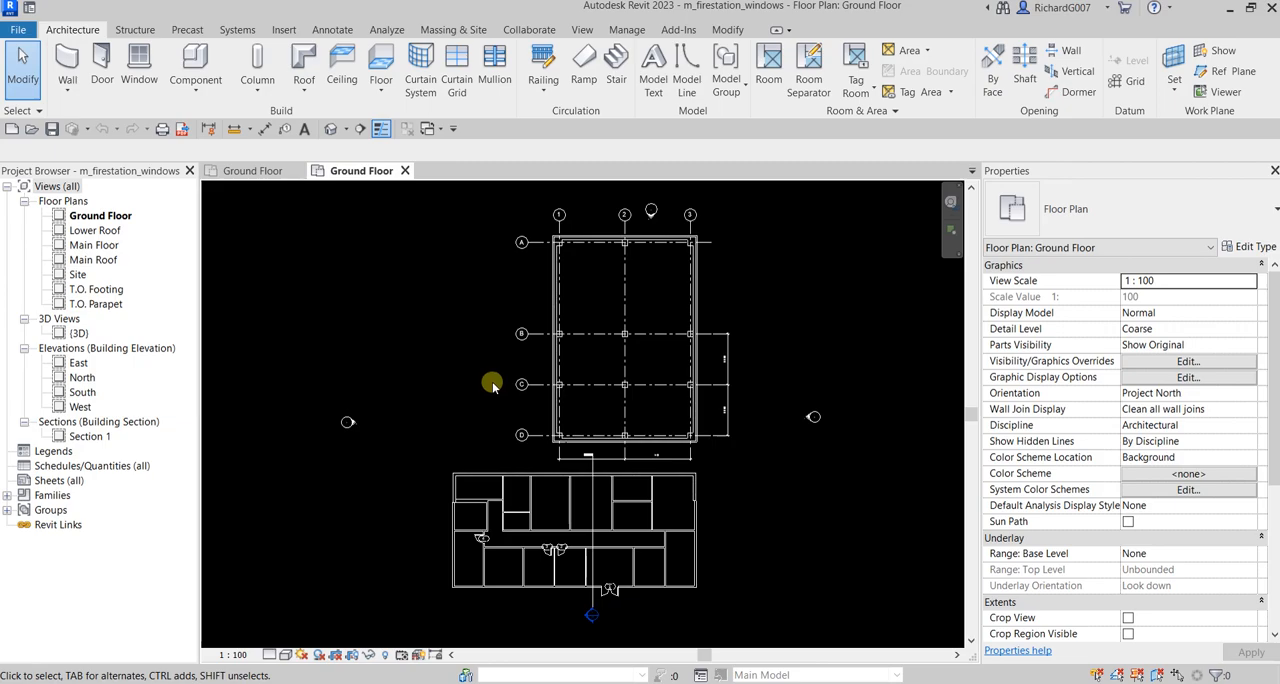
Place a tagged 610mm W m_Window in the southwest corner room's south exterior wall, 1000 mm from the partition on its east side
click(147, 70)
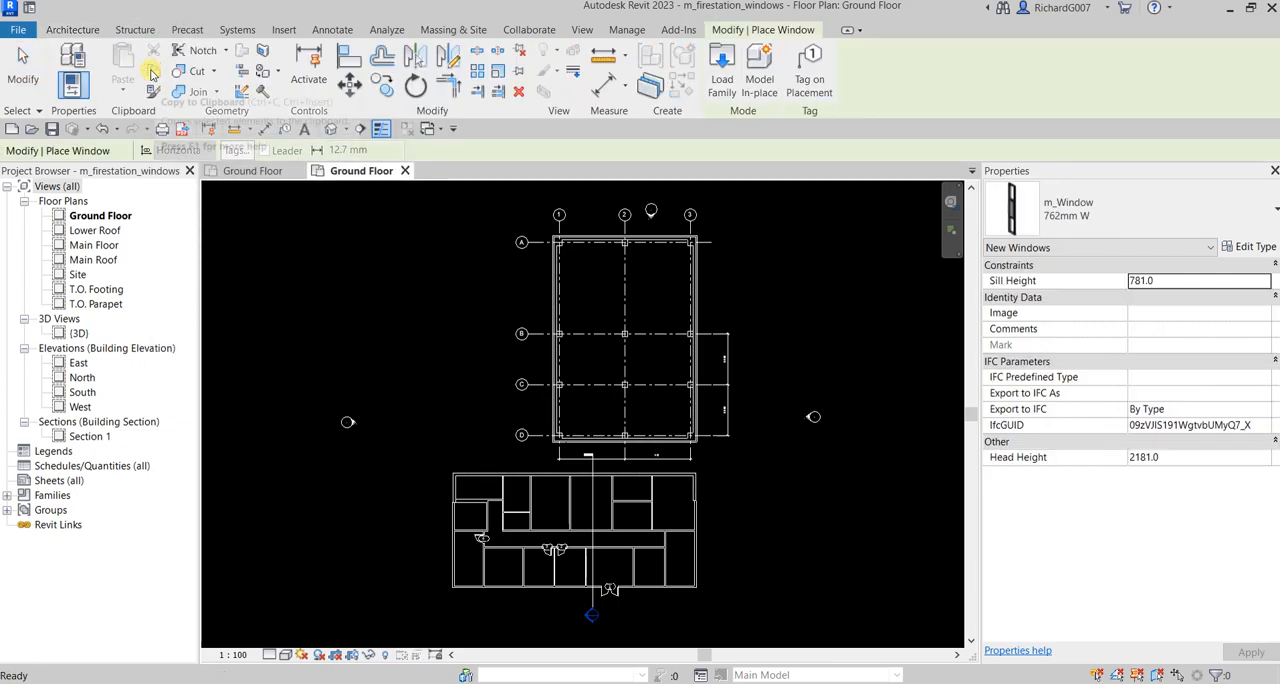
click(1084, 204)
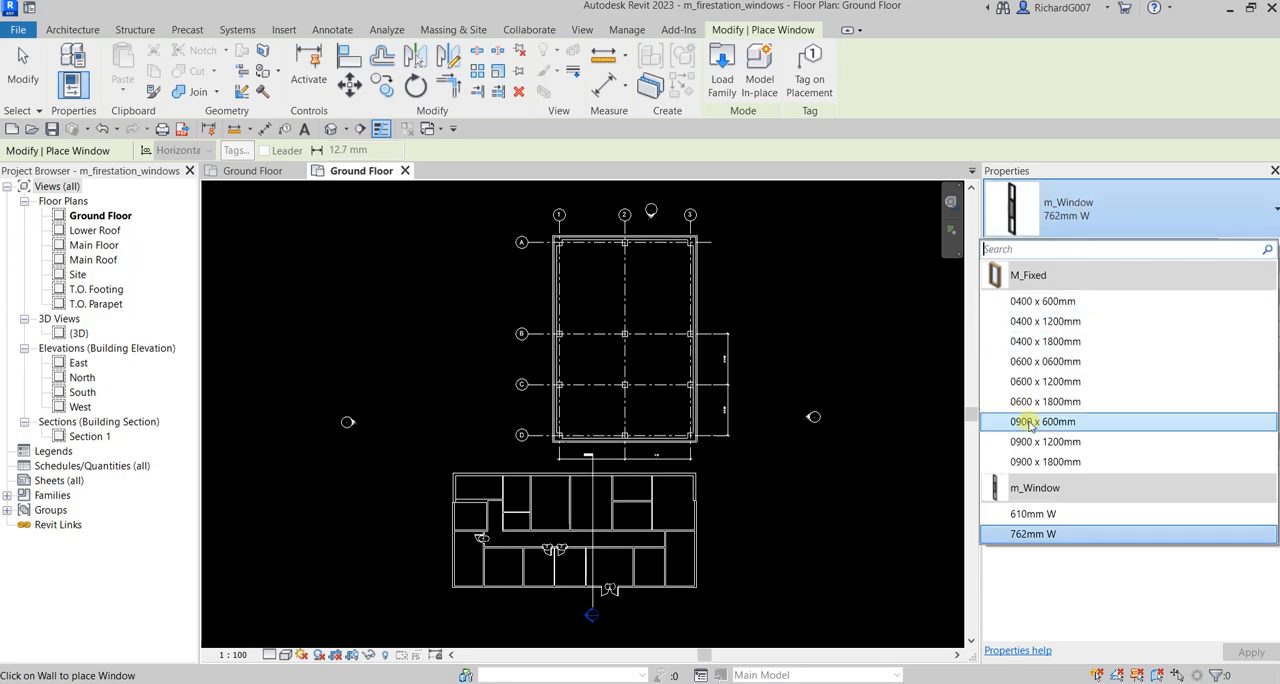
click(1037, 515)
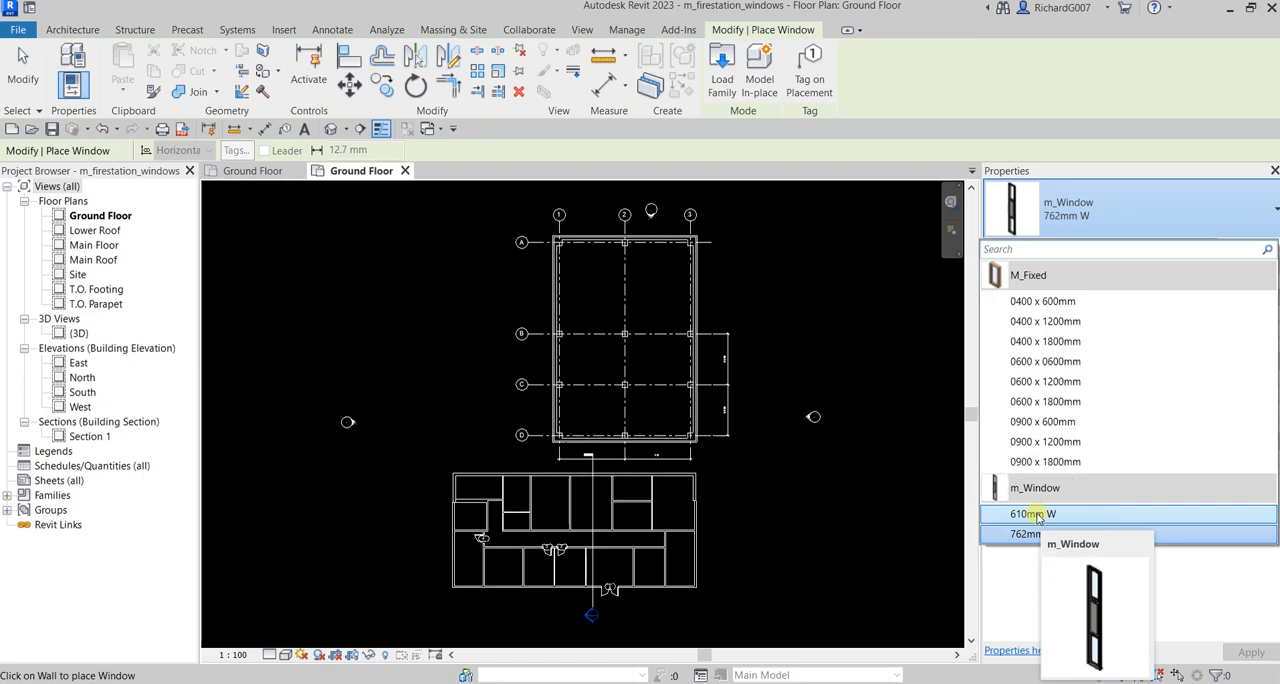
click(1037, 515)
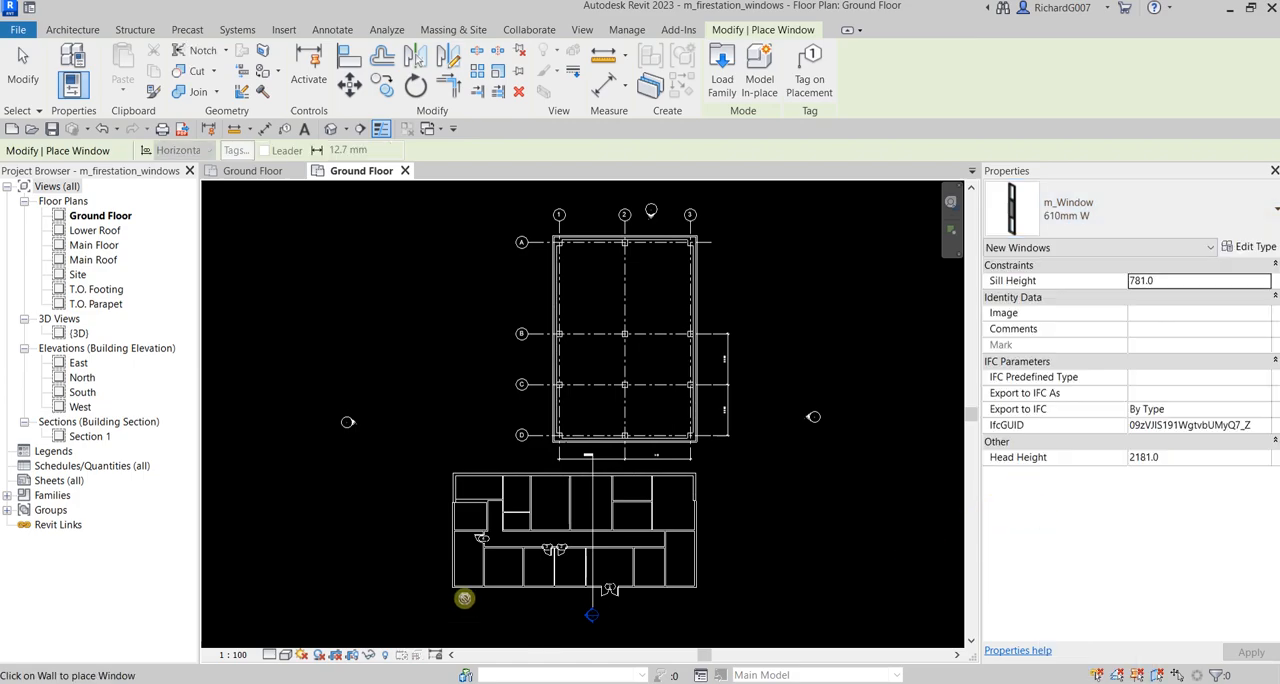
scroll(675, 447, up, 5)
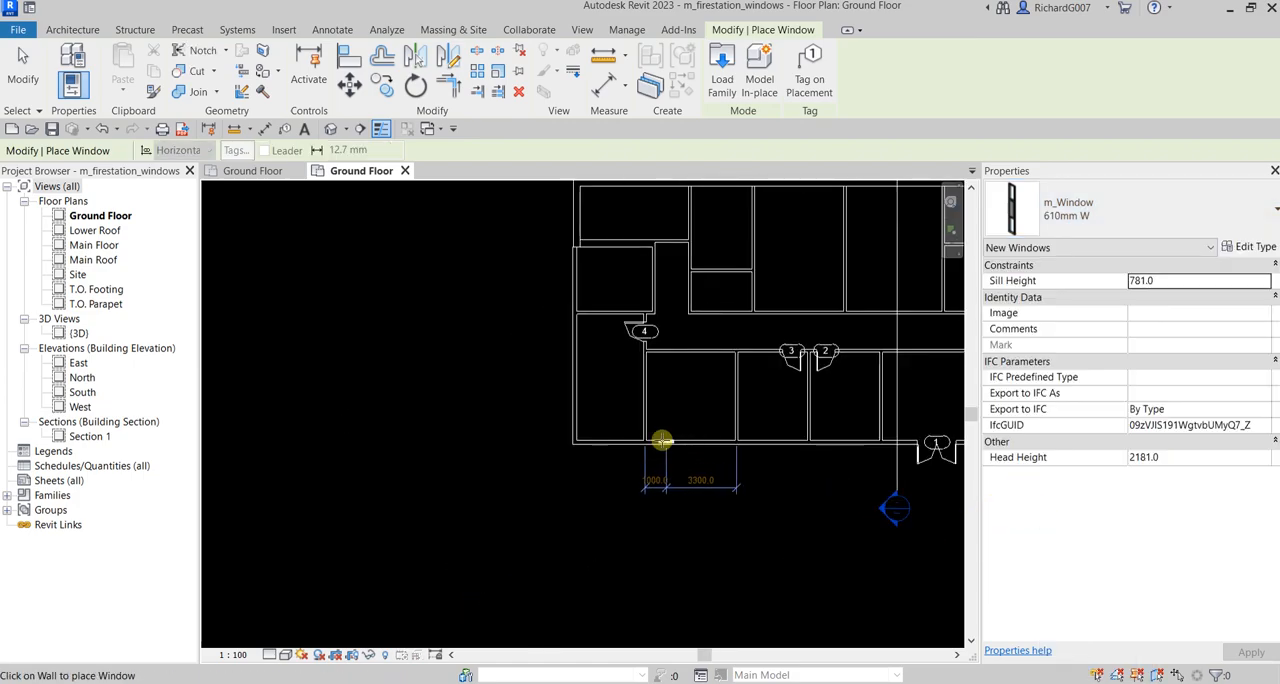
scroll(628, 415, up, 1)
click(820, 68)
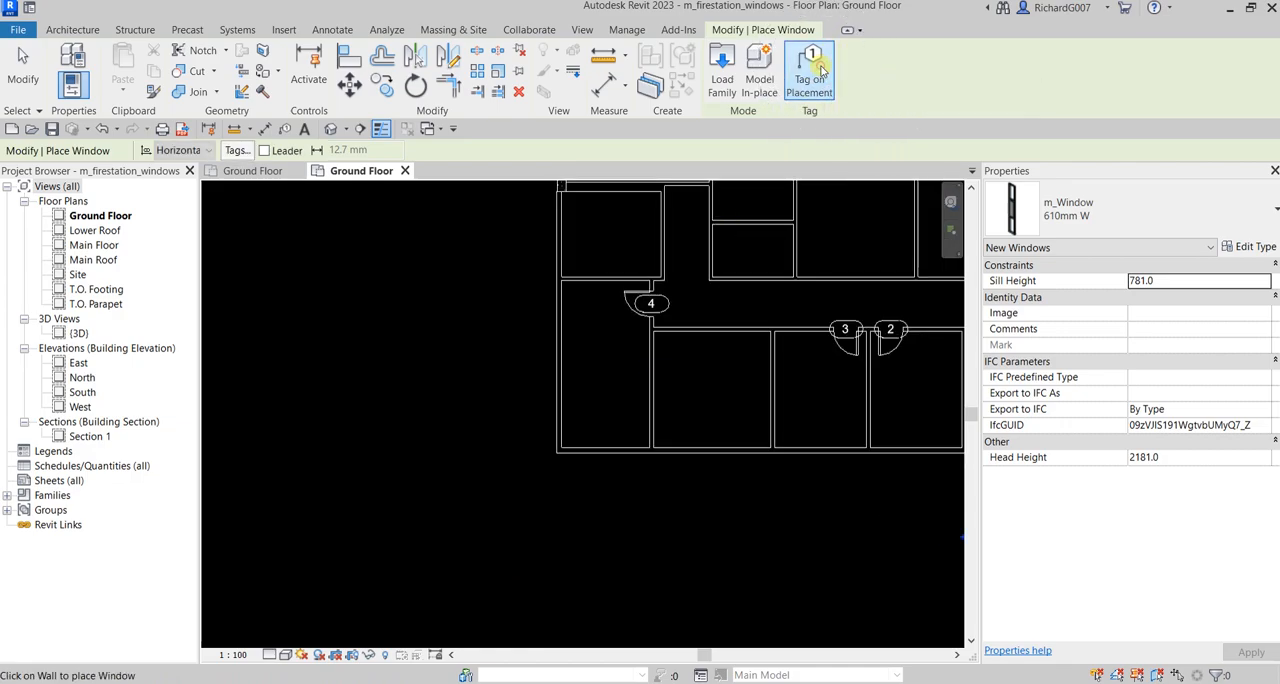
scroll(632, 450, up, 5)
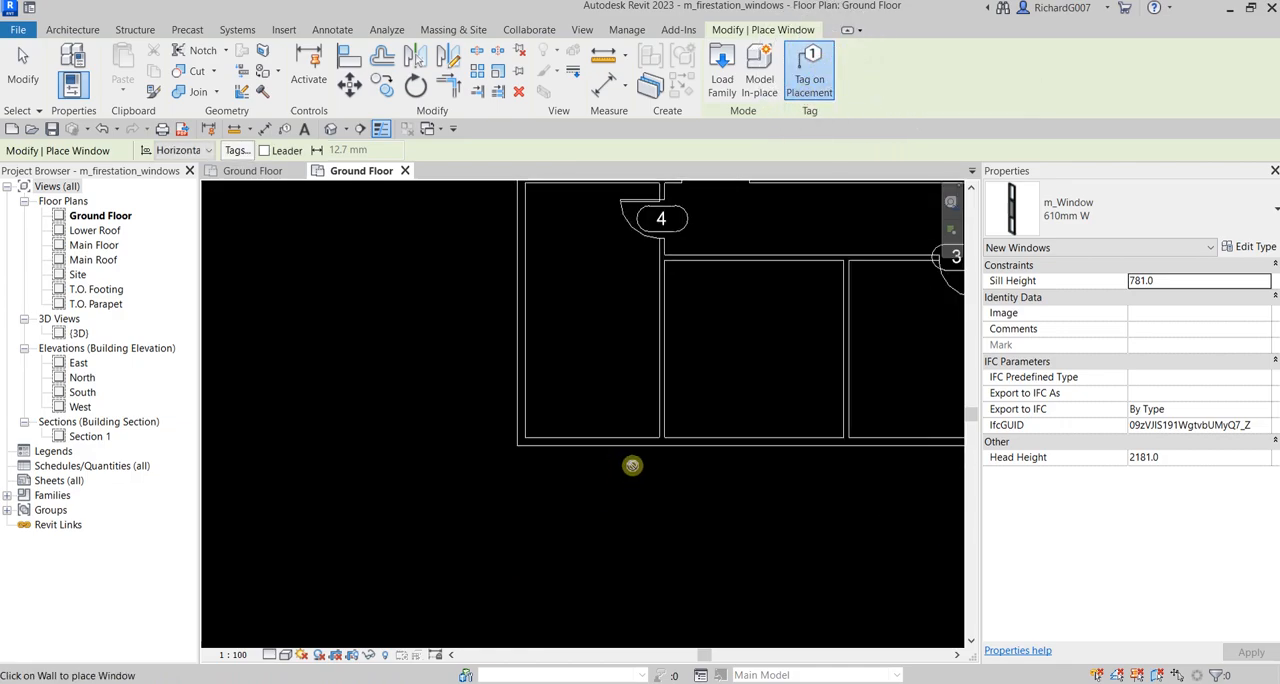
scroll(630, 440, up, 2)
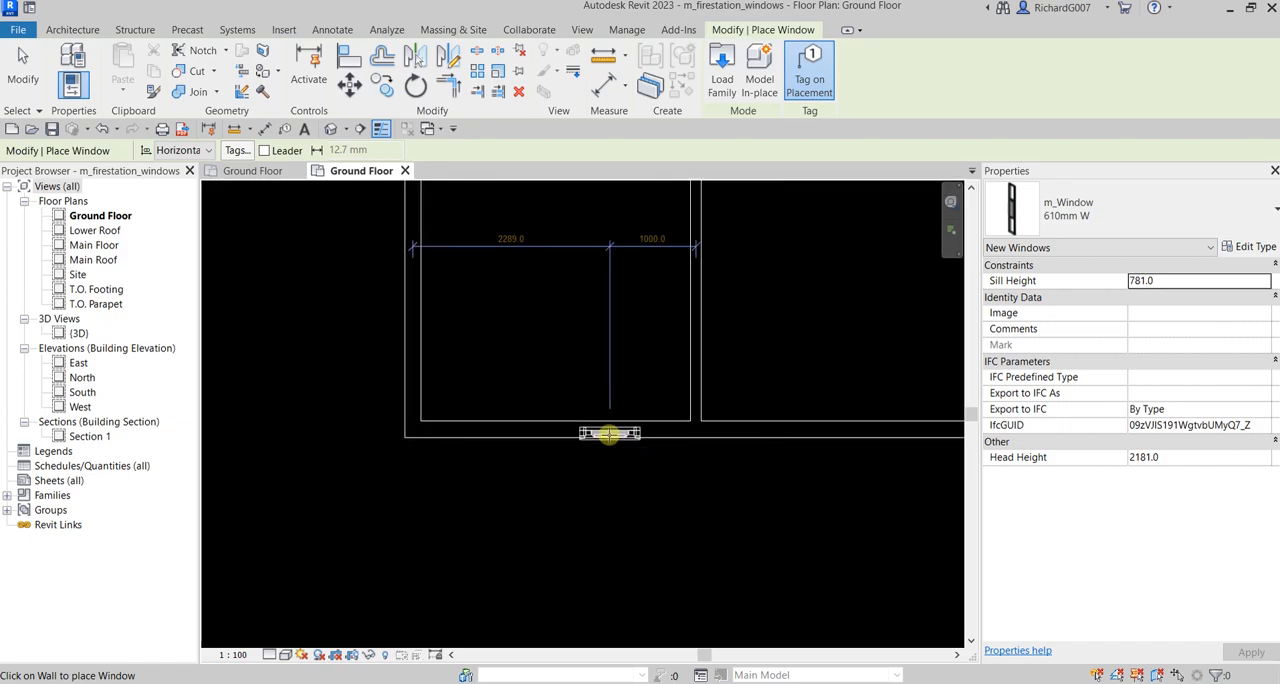
click(631, 567)
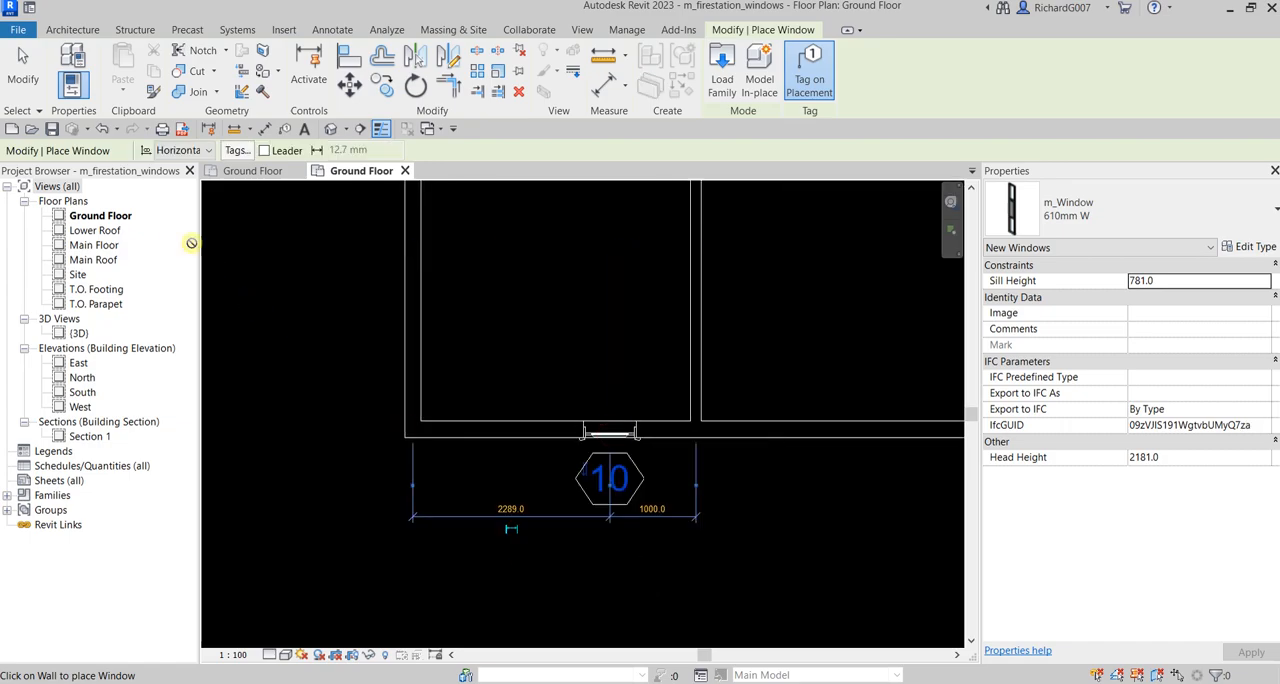
click(20, 62)
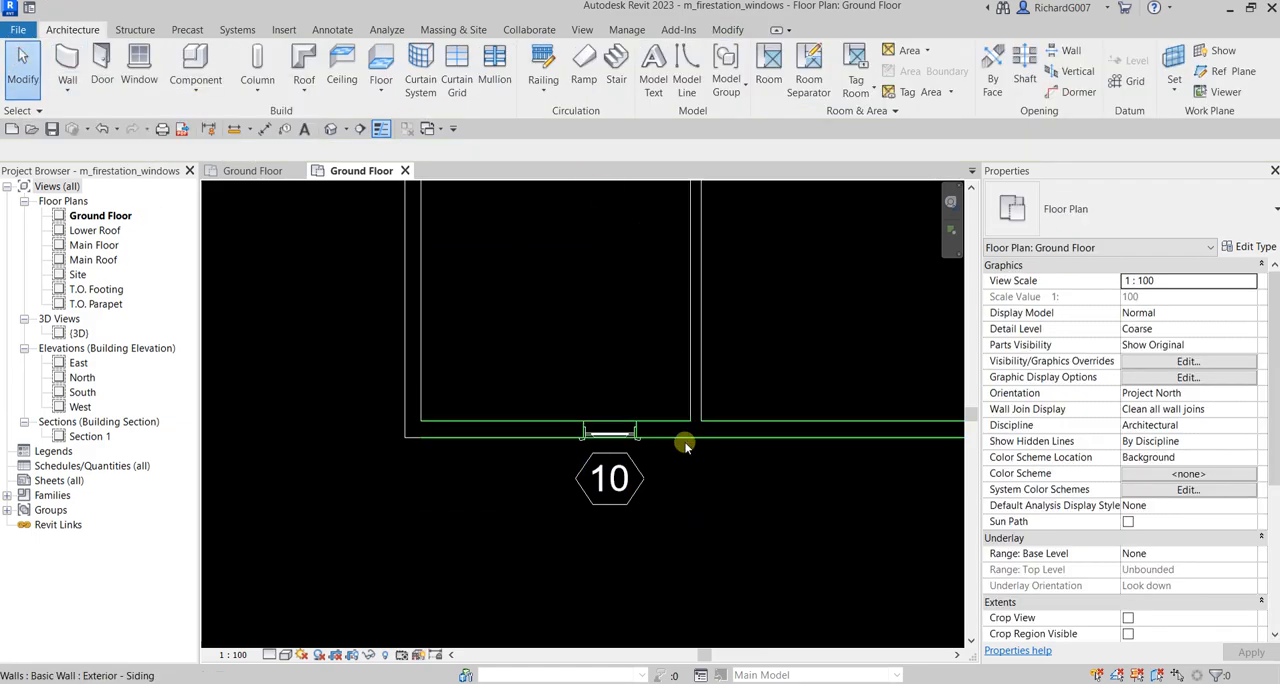
Set the distance from window 10 to the partition on its east side to 600 mm
scroll(660, 459, up, 2)
key(Tab)
click(663, 495)
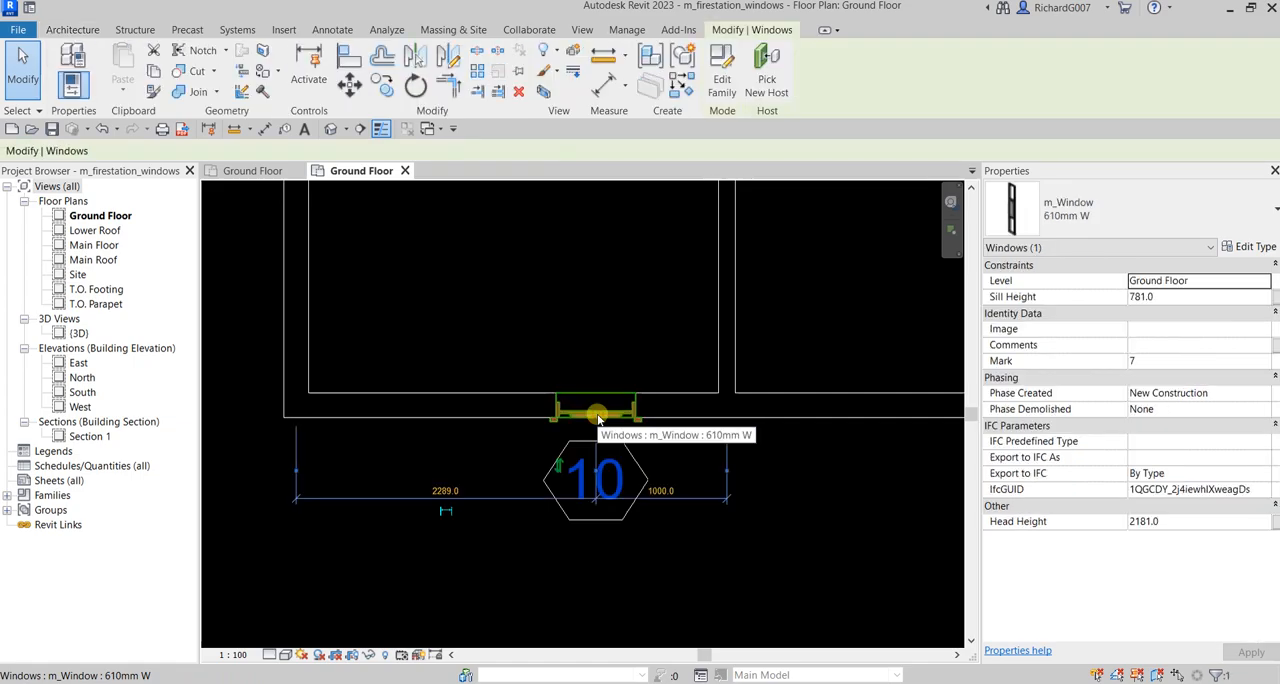
click(665, 494)
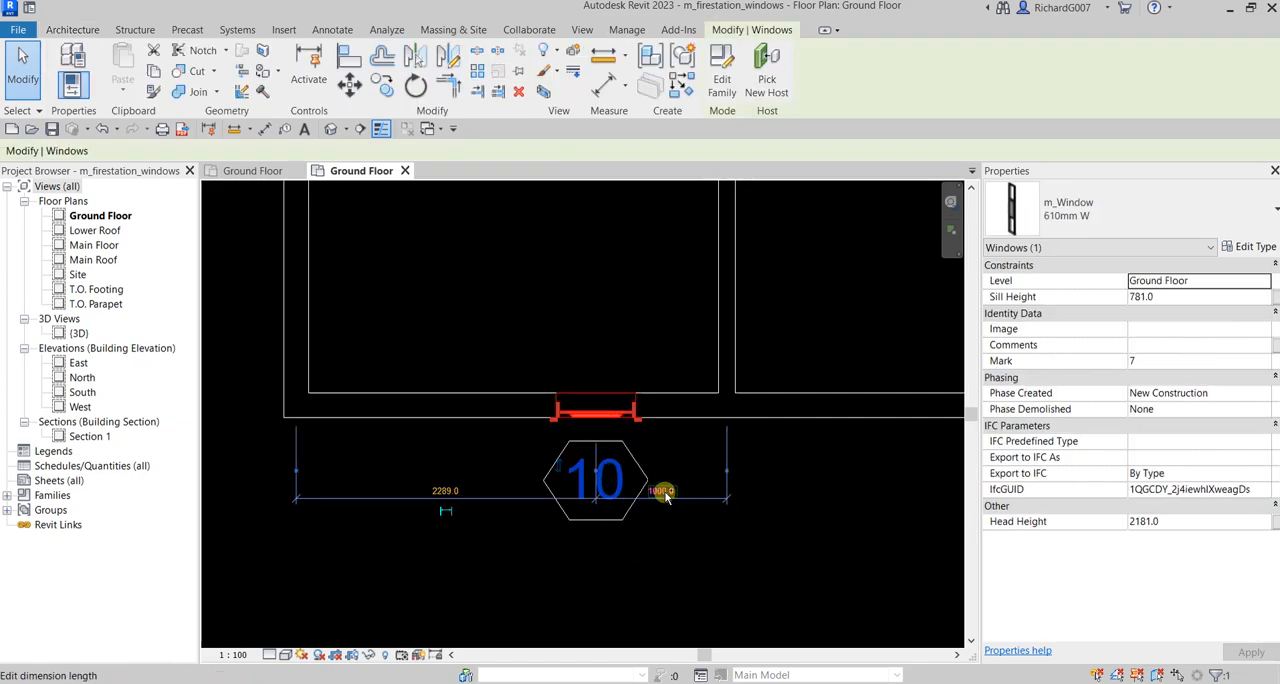
click(665, 494)
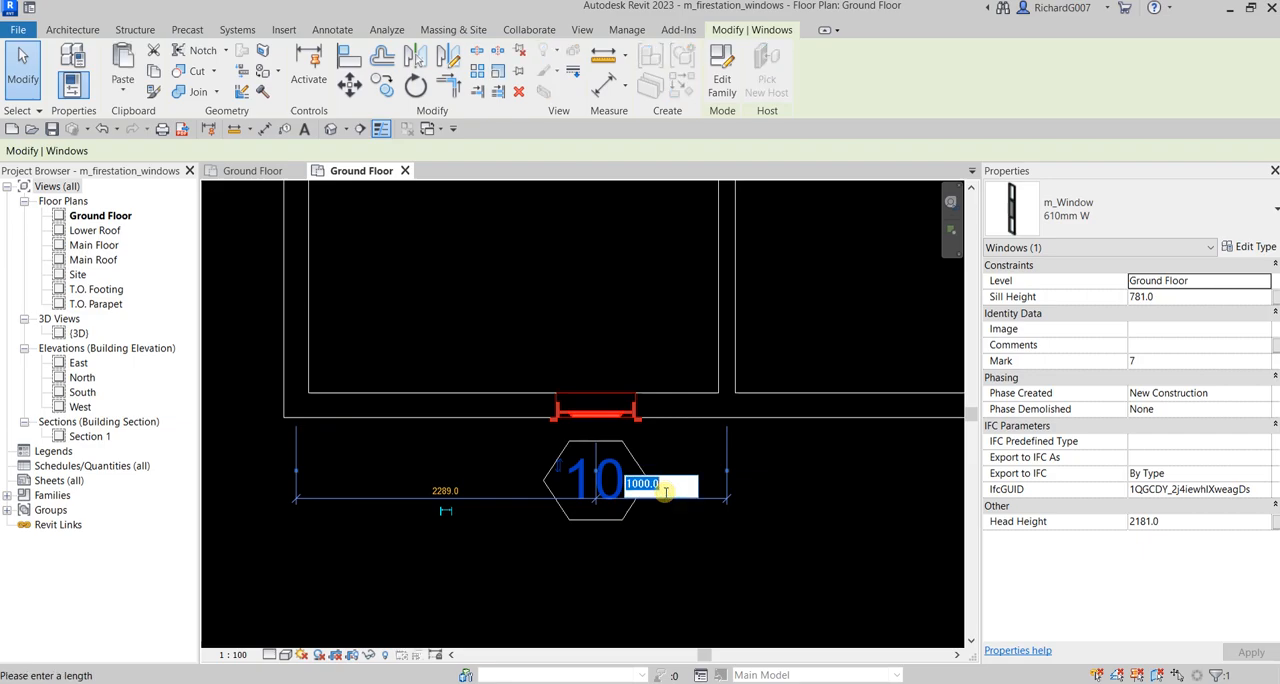
text(600)
key(Return)
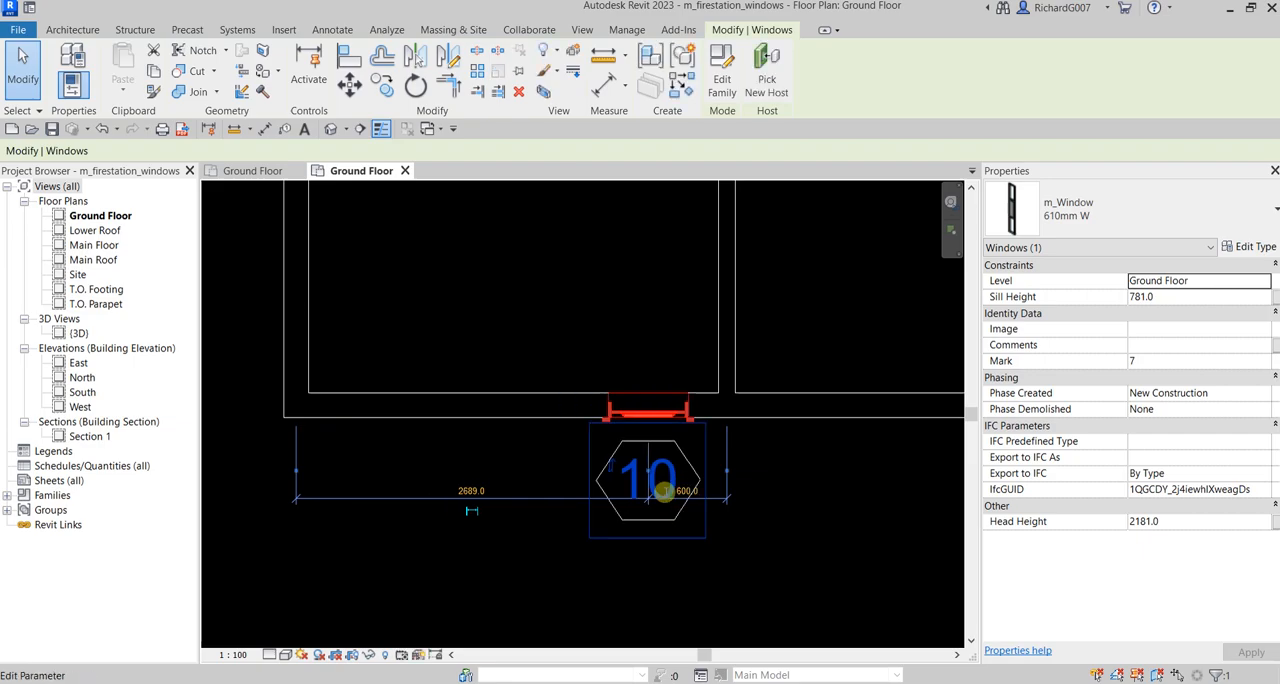
click(804, 495)
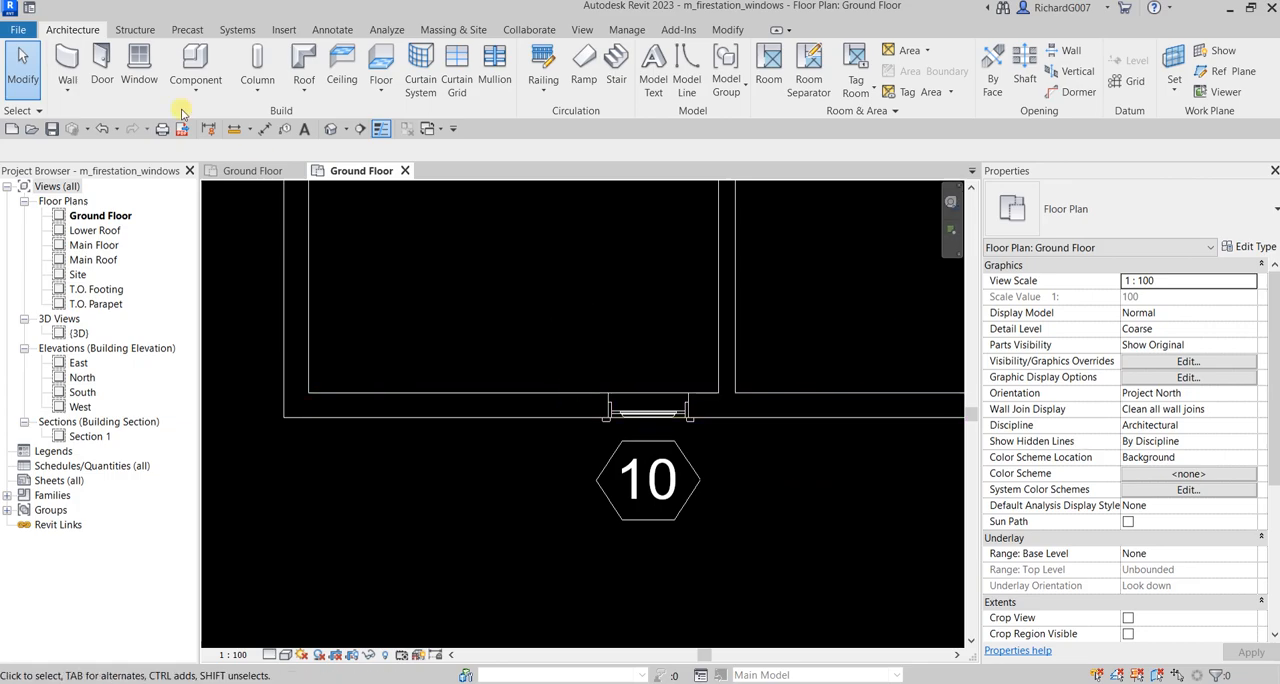
Place a tagged 762mm W m_Window in the adjoining room's south exterior wall, about 1000 mm east of the partition
click(140, 62)
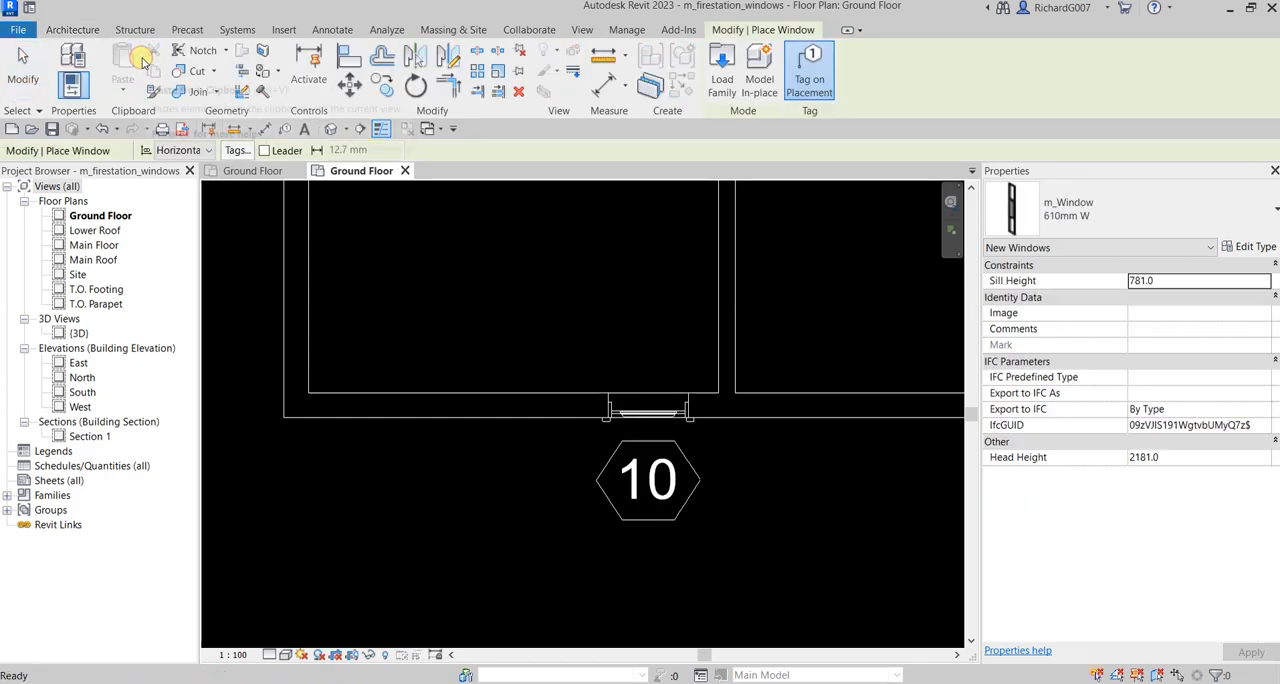
click(1100, 214)
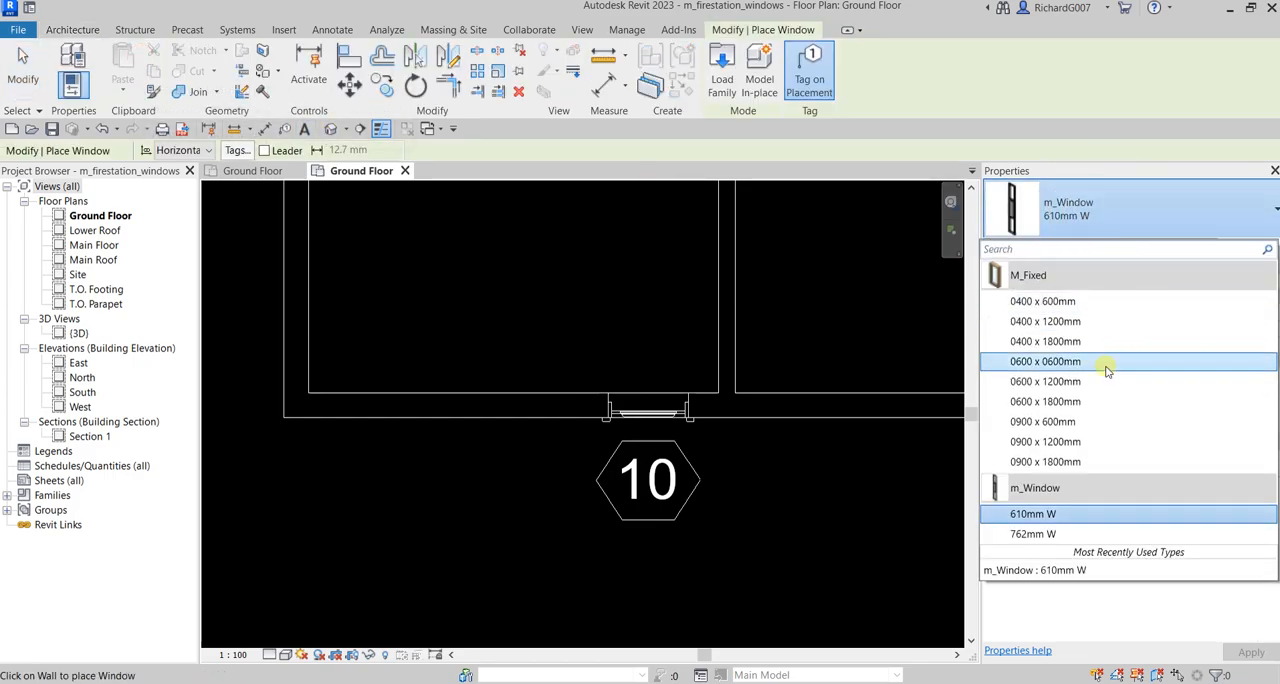
click(1041, 537)
middle_drag(777, 532, 571, 496)
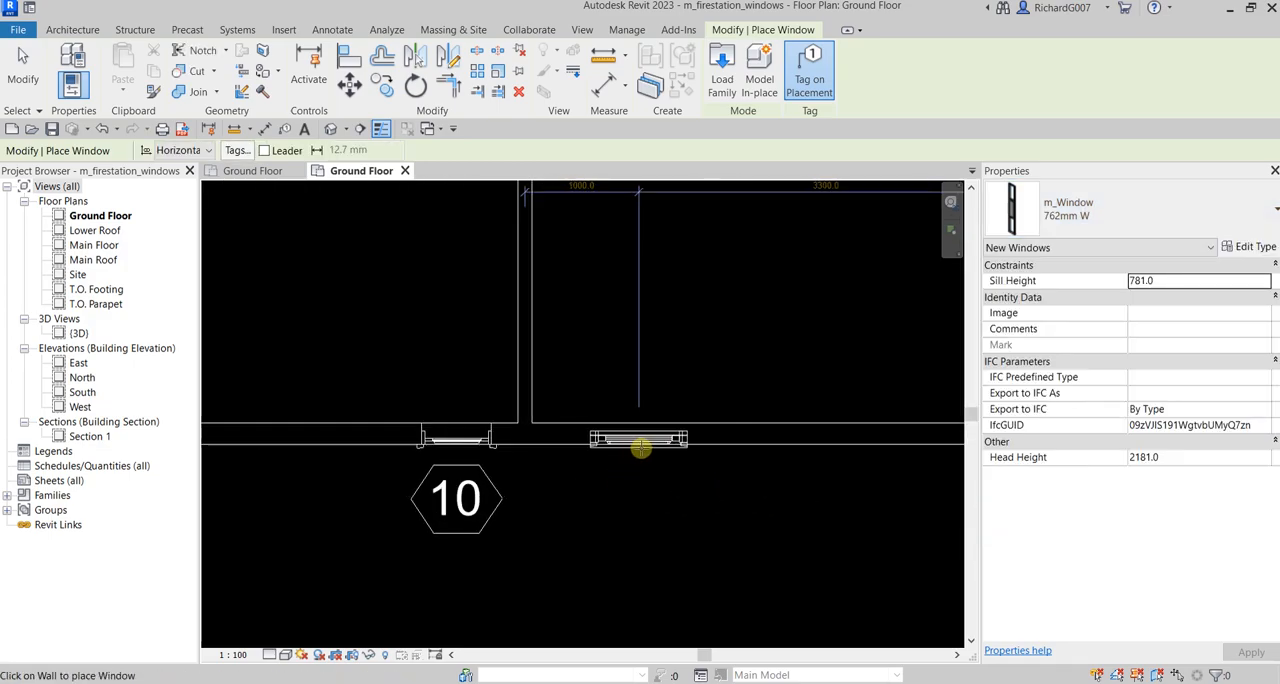
click(640, 448)
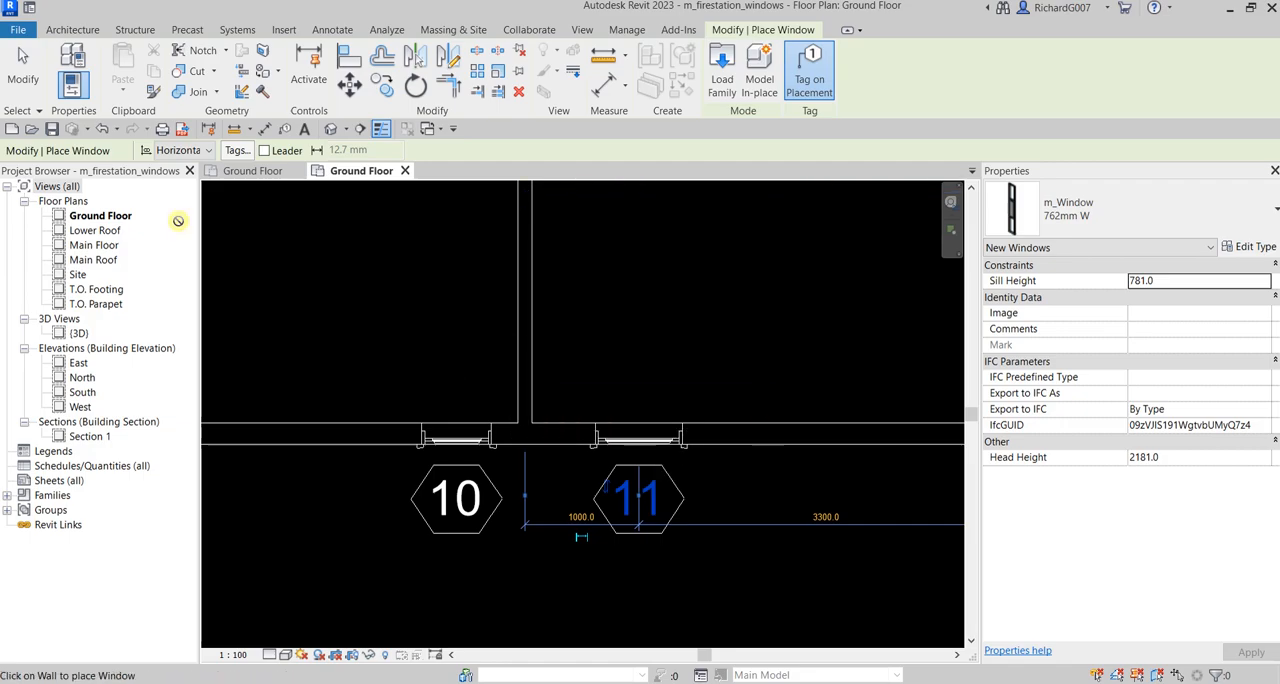
click(24, 74)
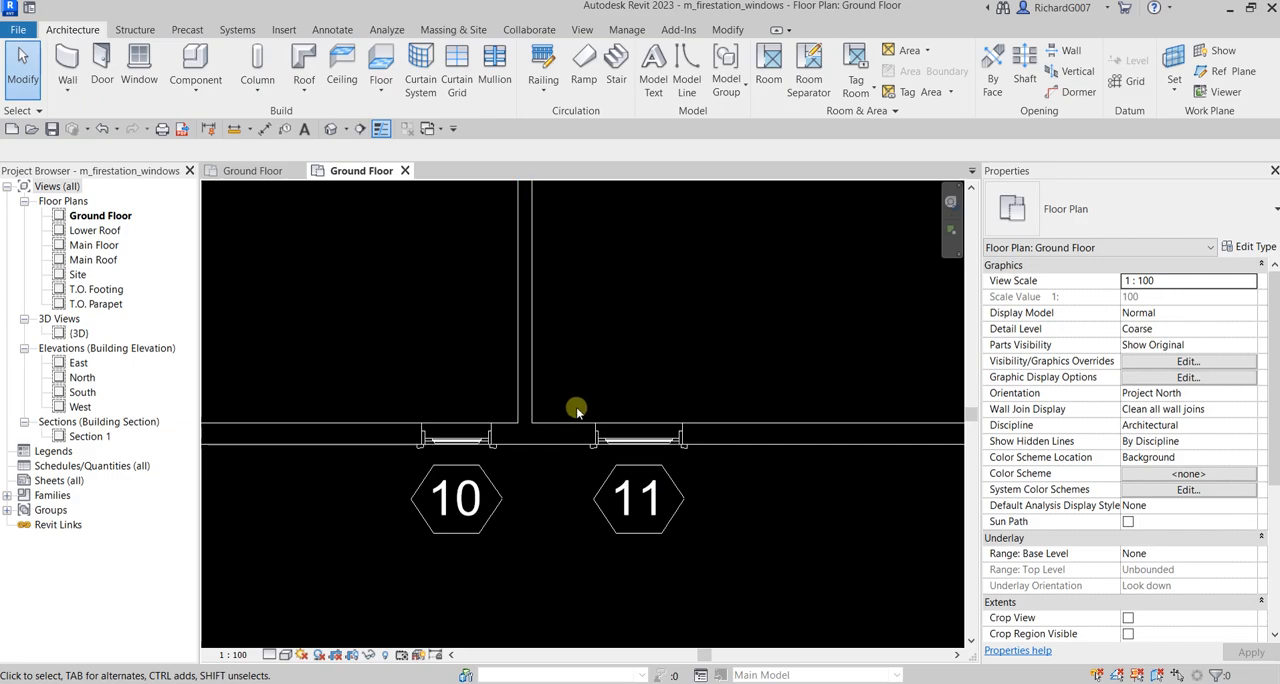
Set the distance from window 11 to the partition on its west side to 600 mm
click(651, 540)
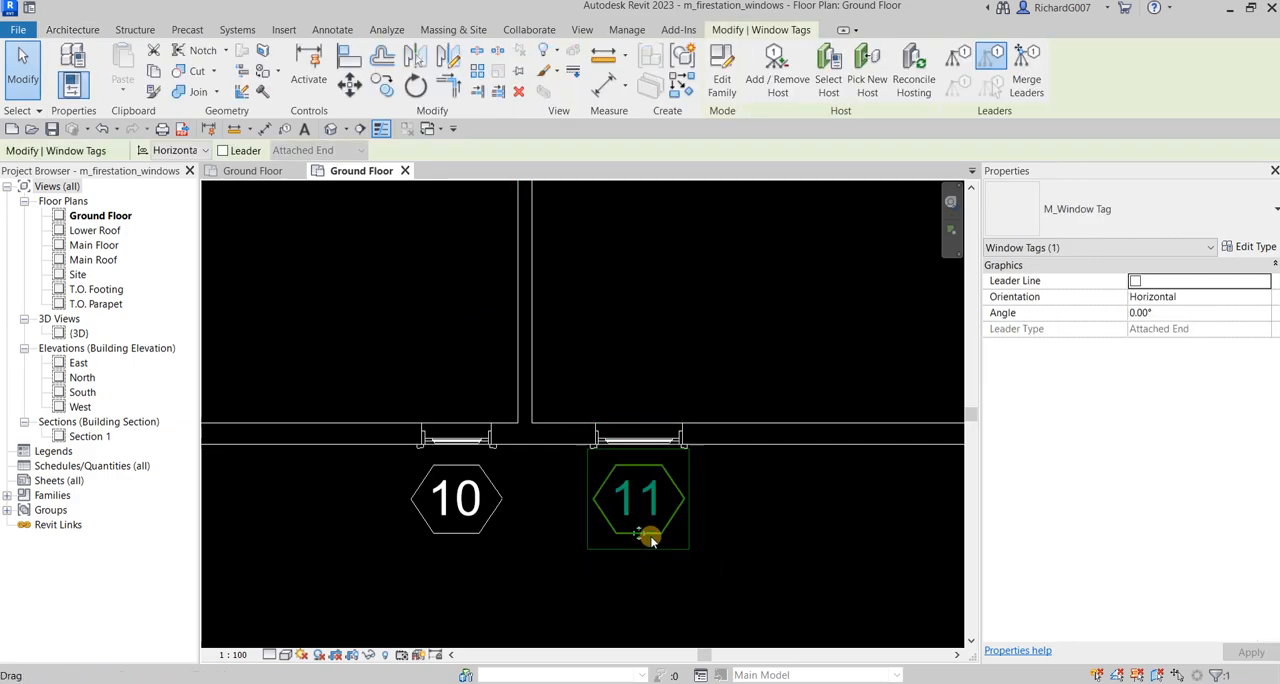
click(799, 513)
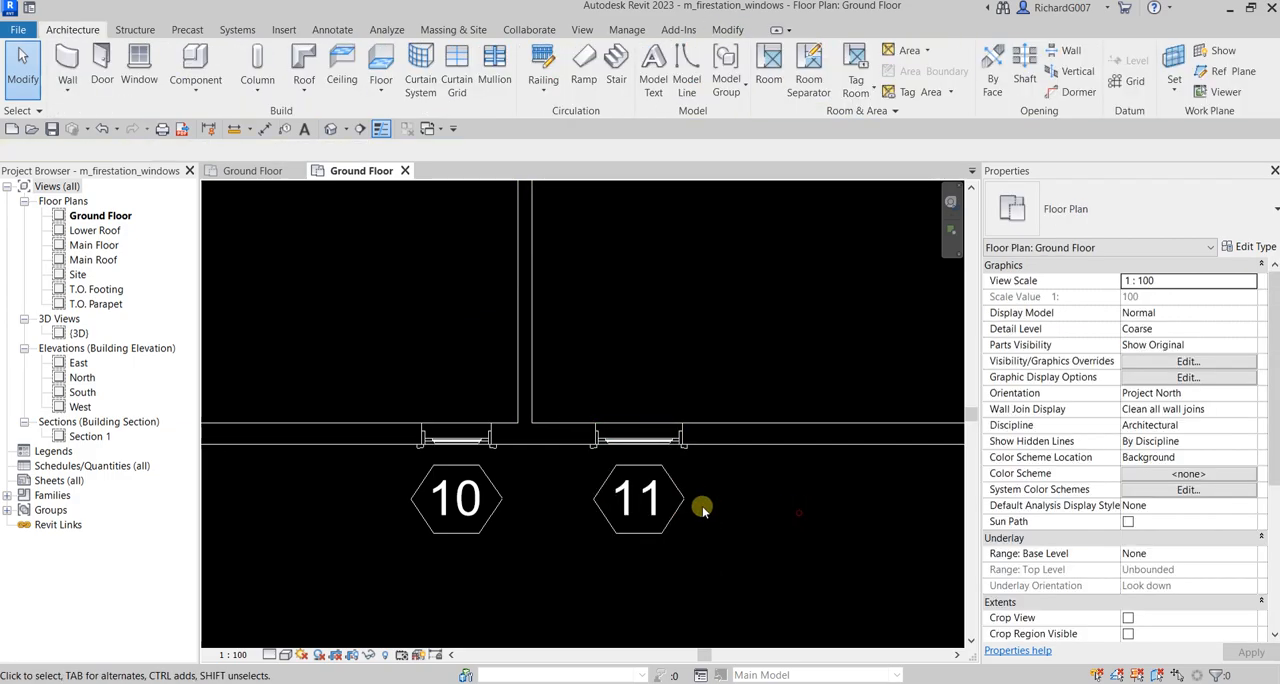
click(656, 446)
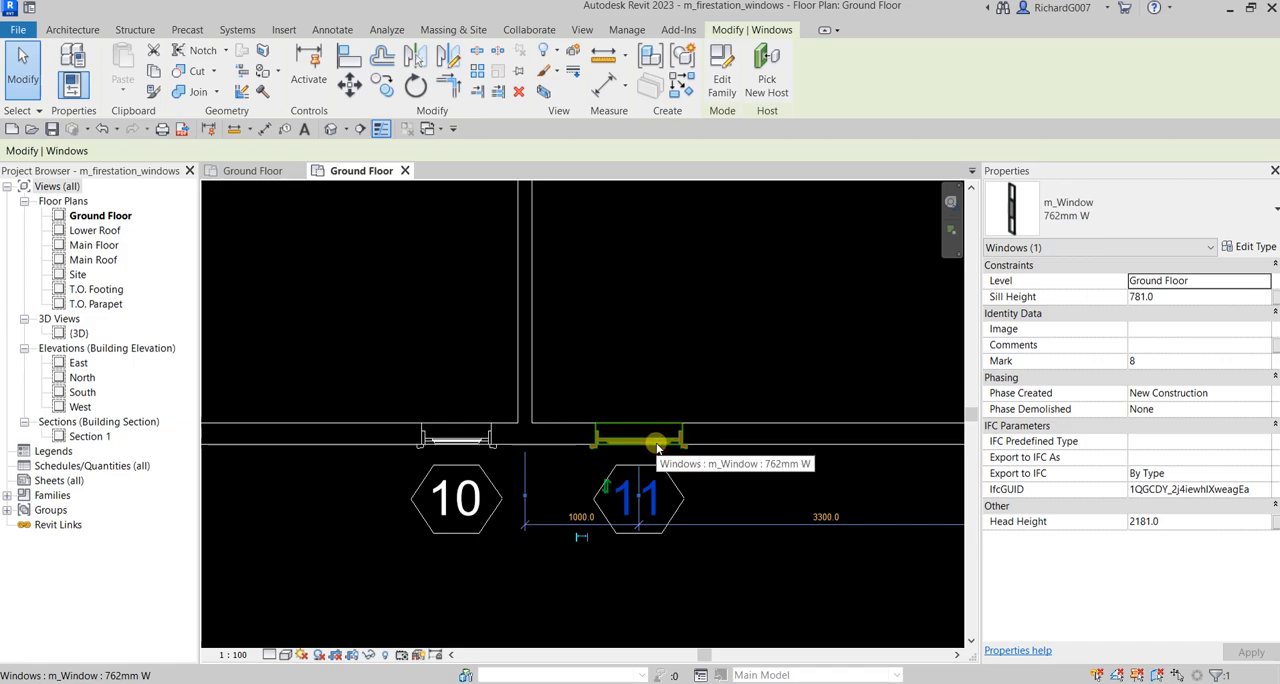
click(581, 516)
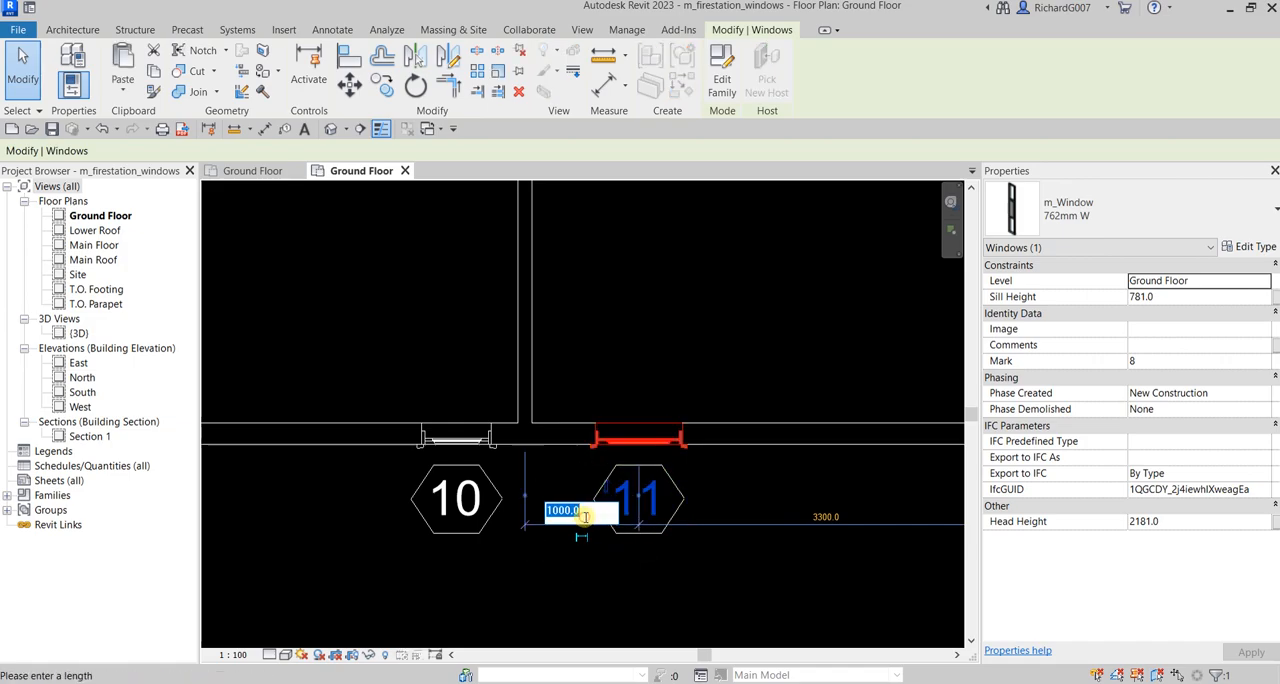
text(600)
key(Return)
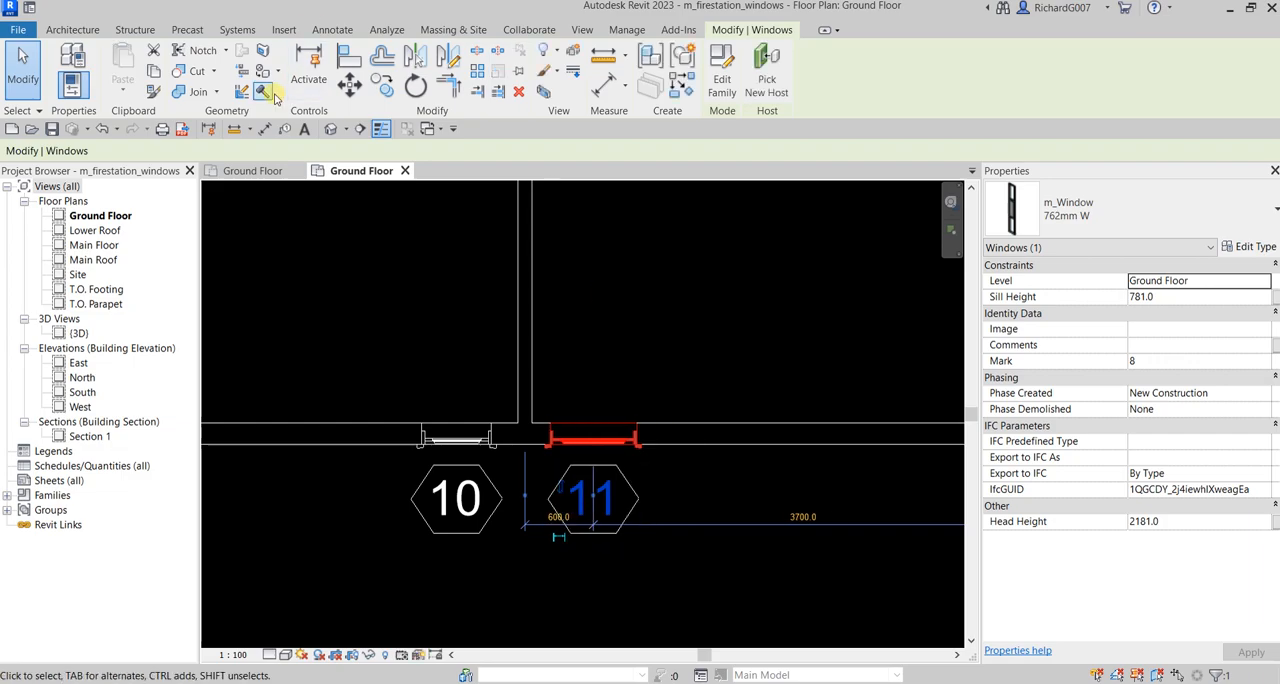
click(22, 65)
Duplicate the 762mm W type of window 11 as a new m_Window type named 900mm W
scroll(610, 400, down, 2)
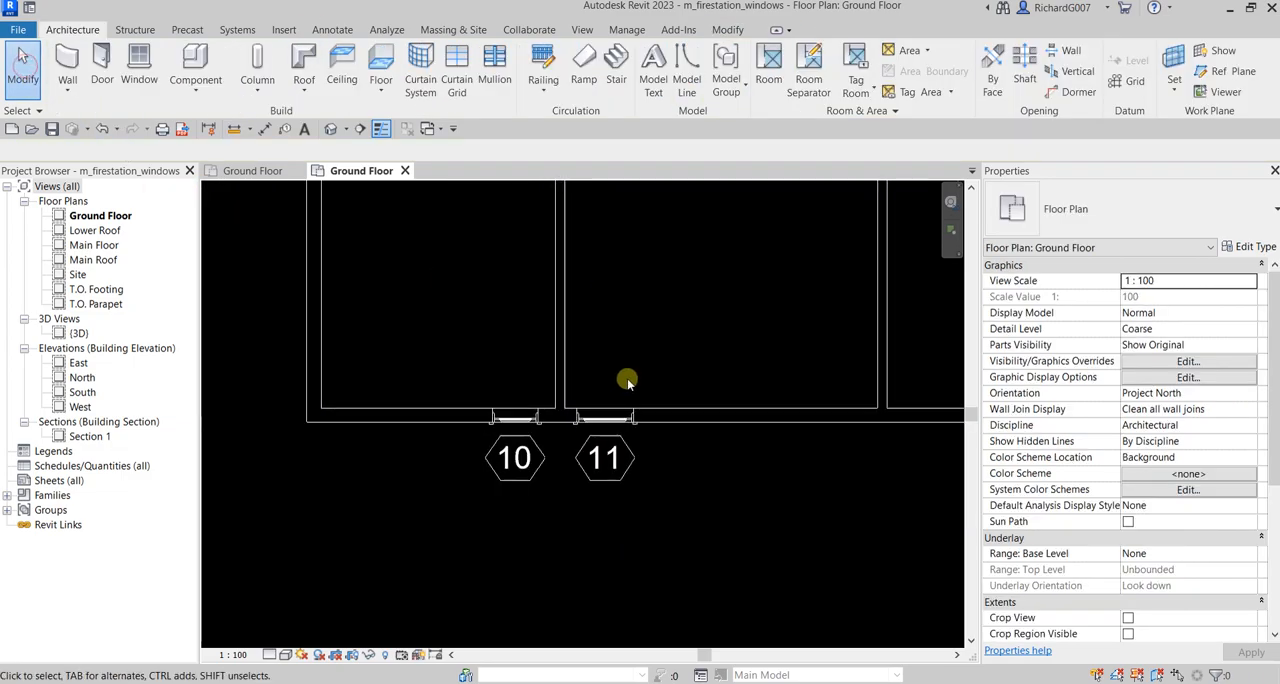
scroll(629, 448, down, 2)
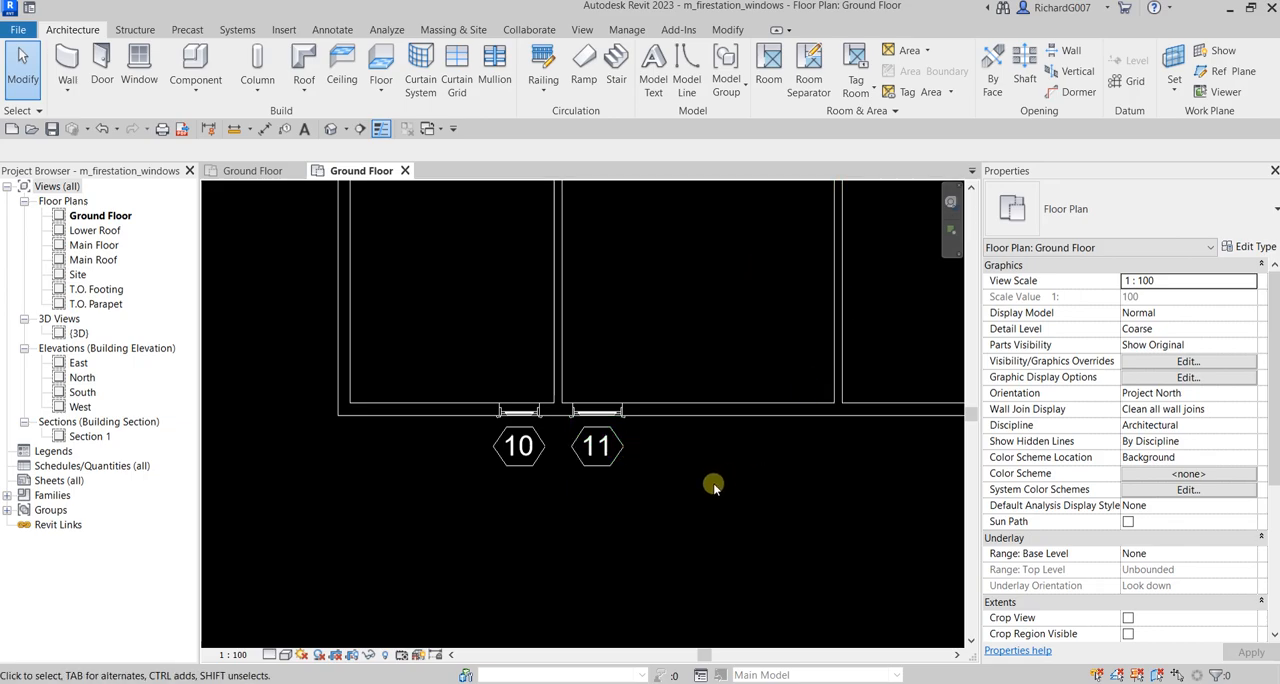
scroll(655, 497, up, 2)
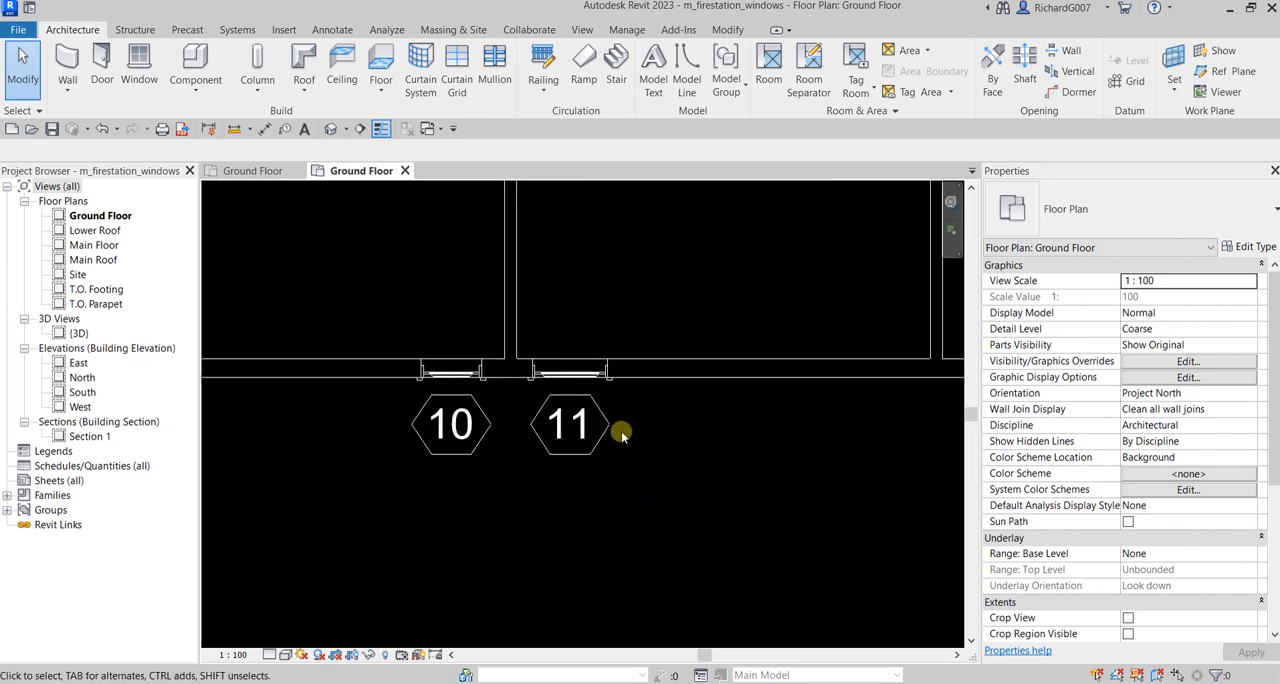
click(579, 378)
click(579, 378)
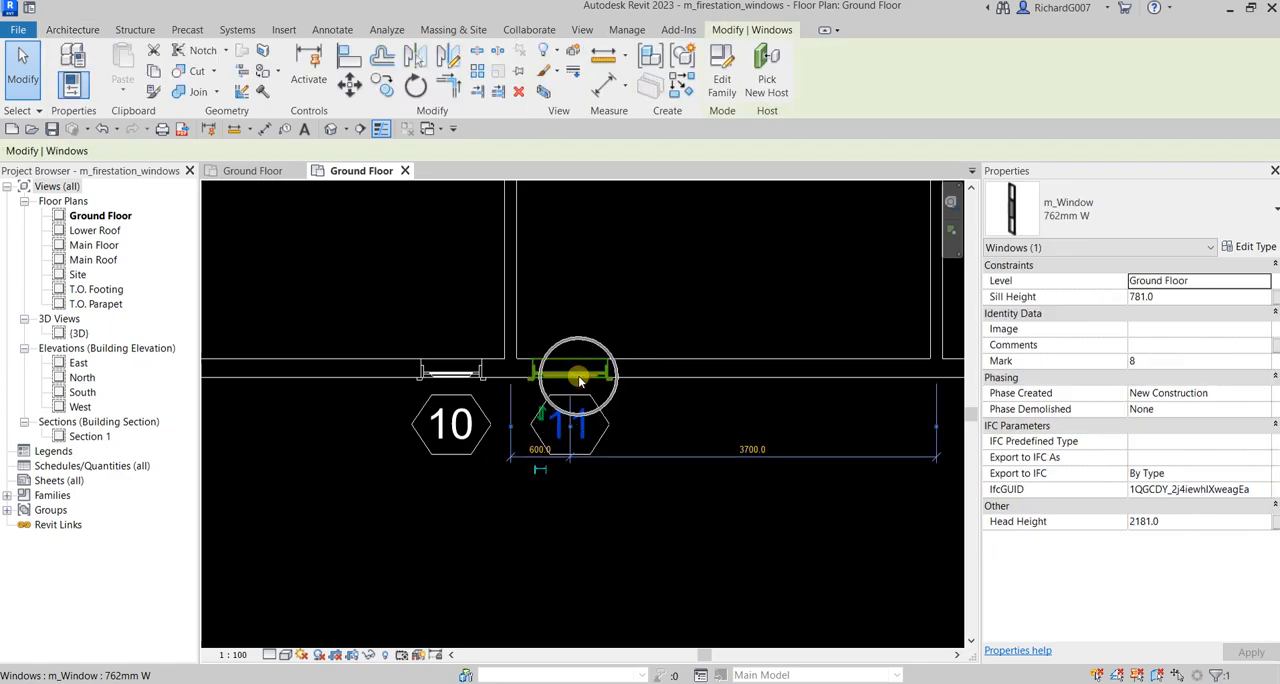
click(1023, 180)
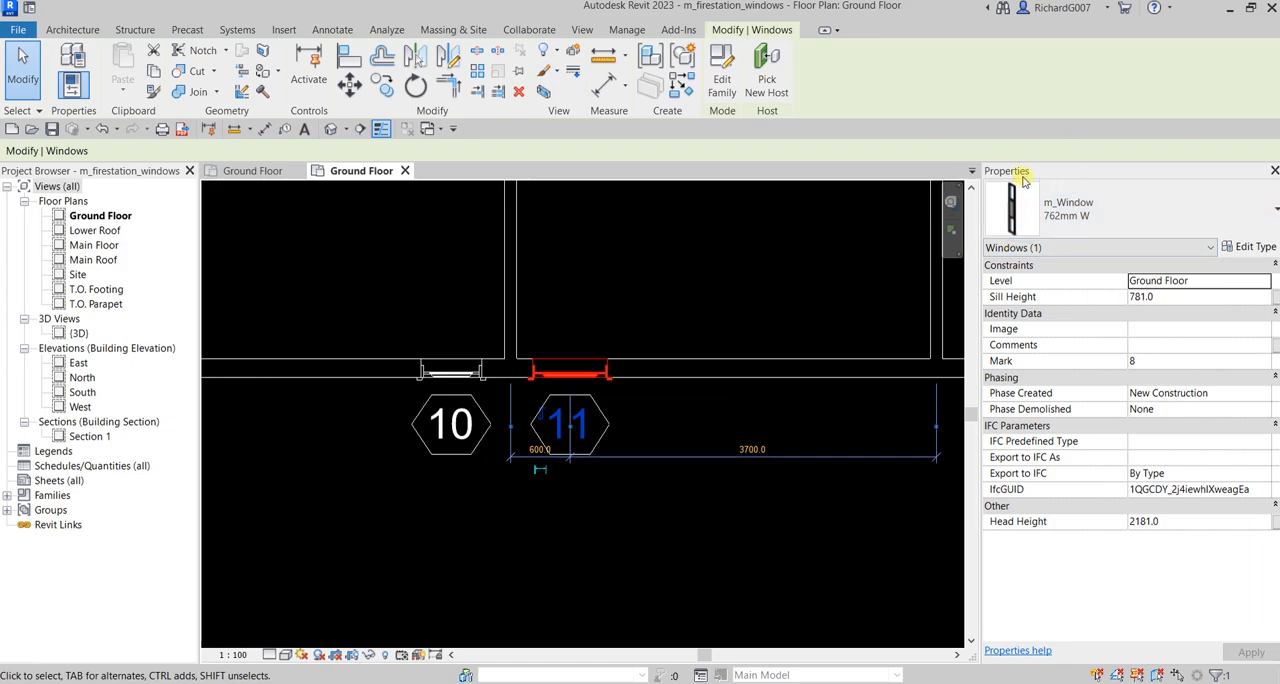
click(1252, 247)
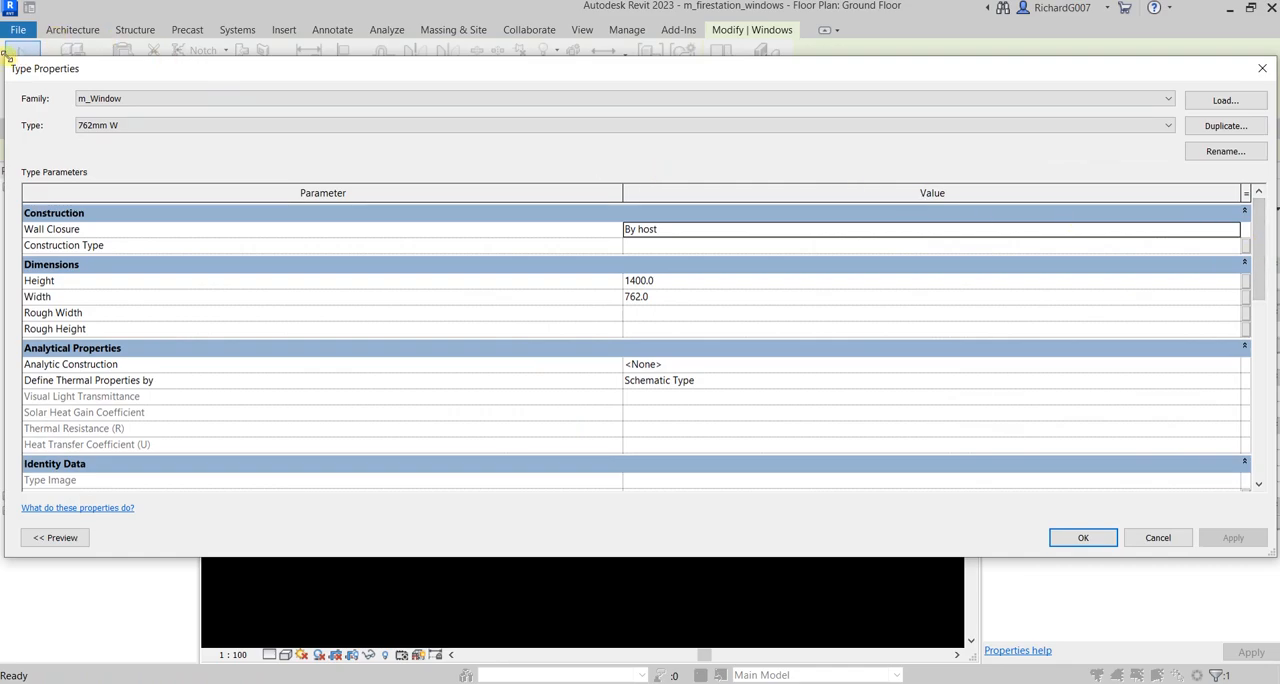
drag(86, 80, 736, 80)
drag(928, 84, 586, 123)
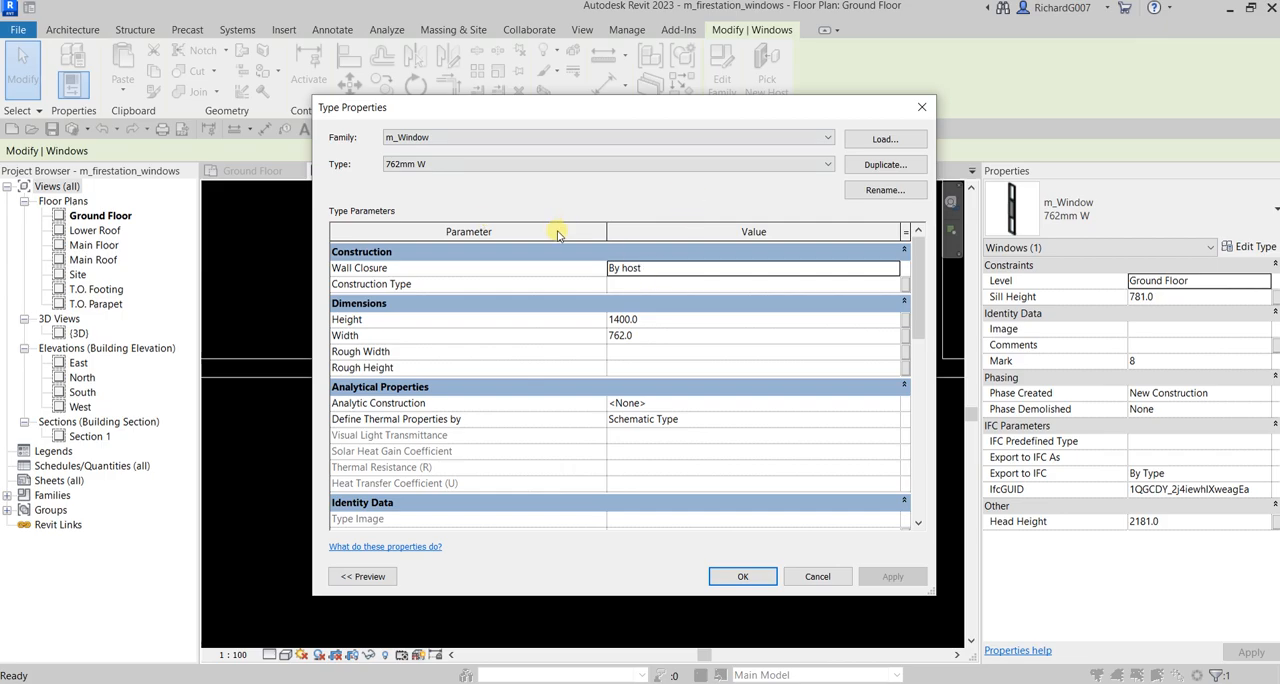
click(650, 167)
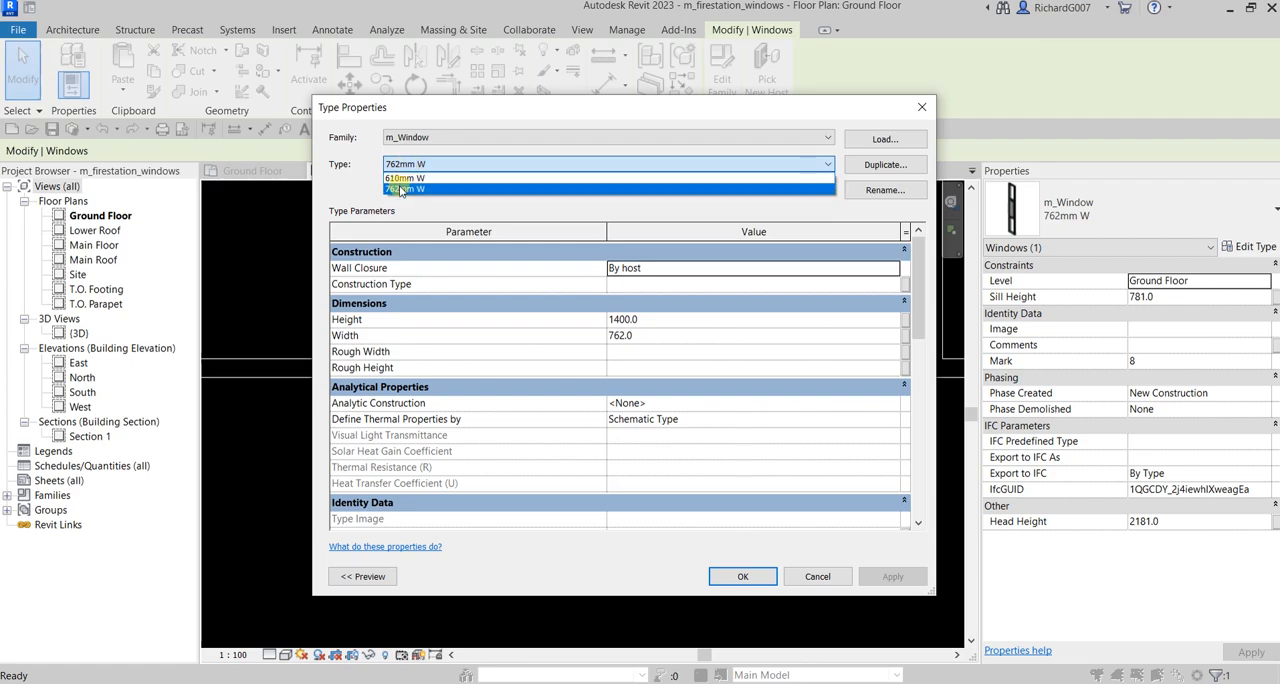
click(445, 164)
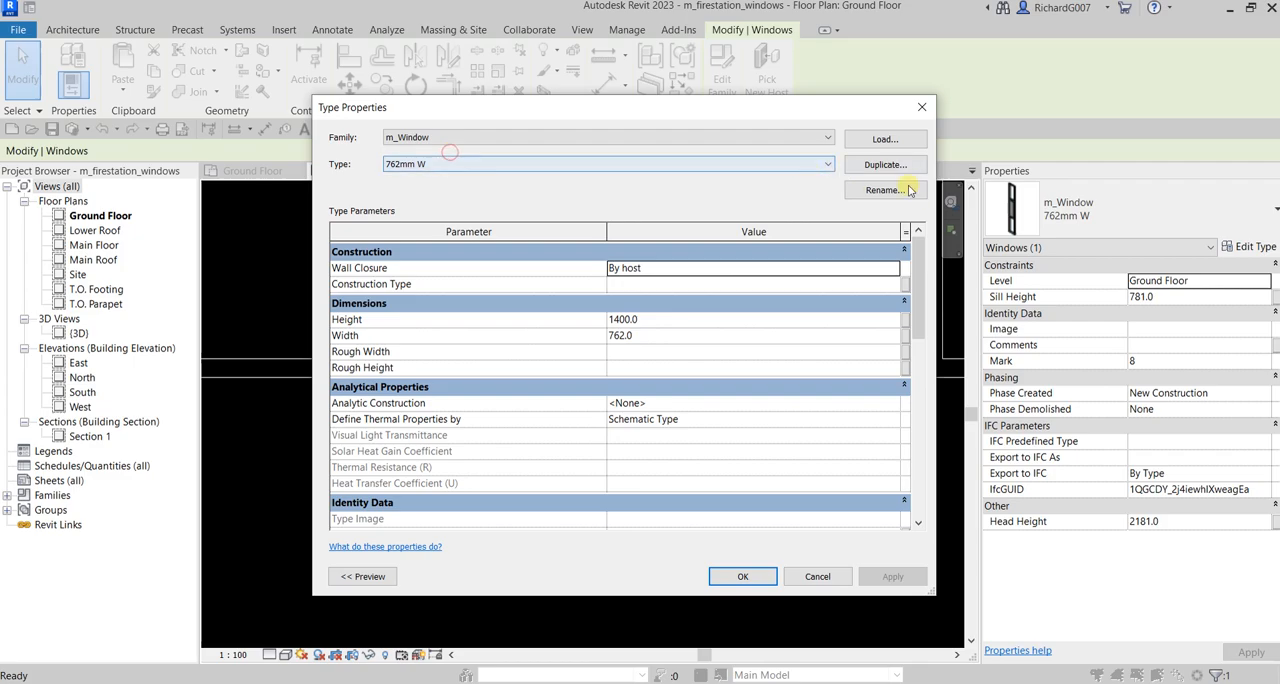
click(885, 165)
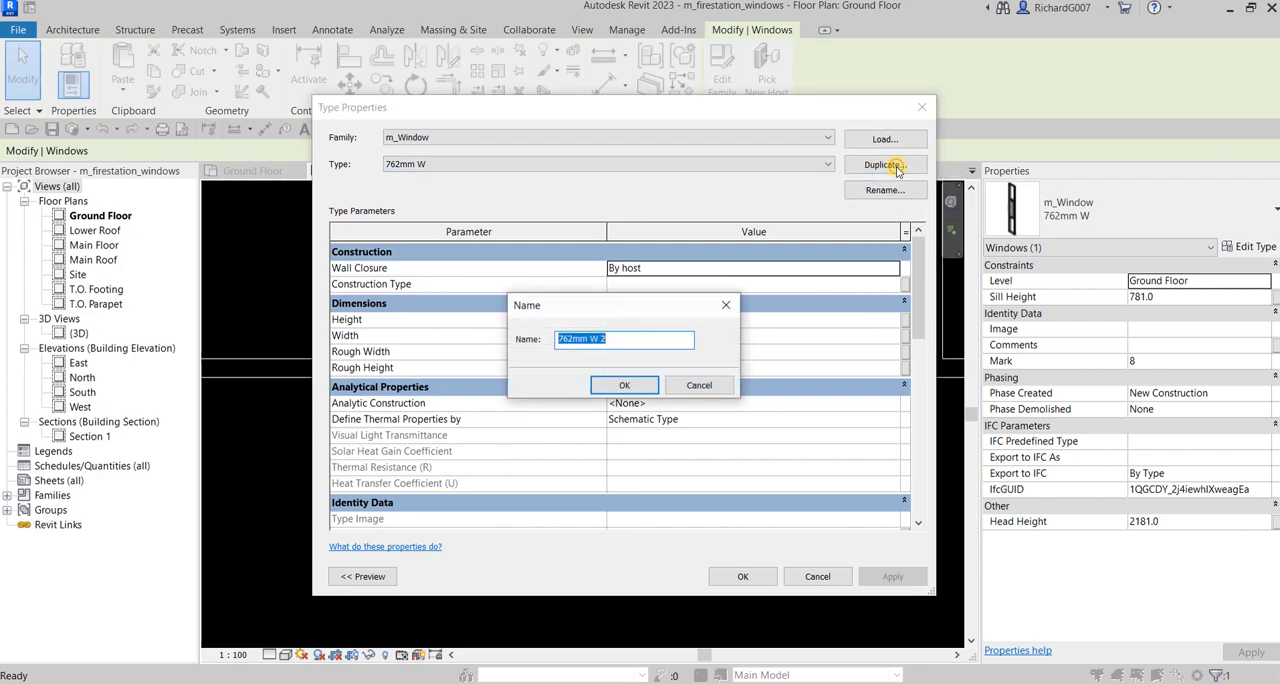
click(576, 339)
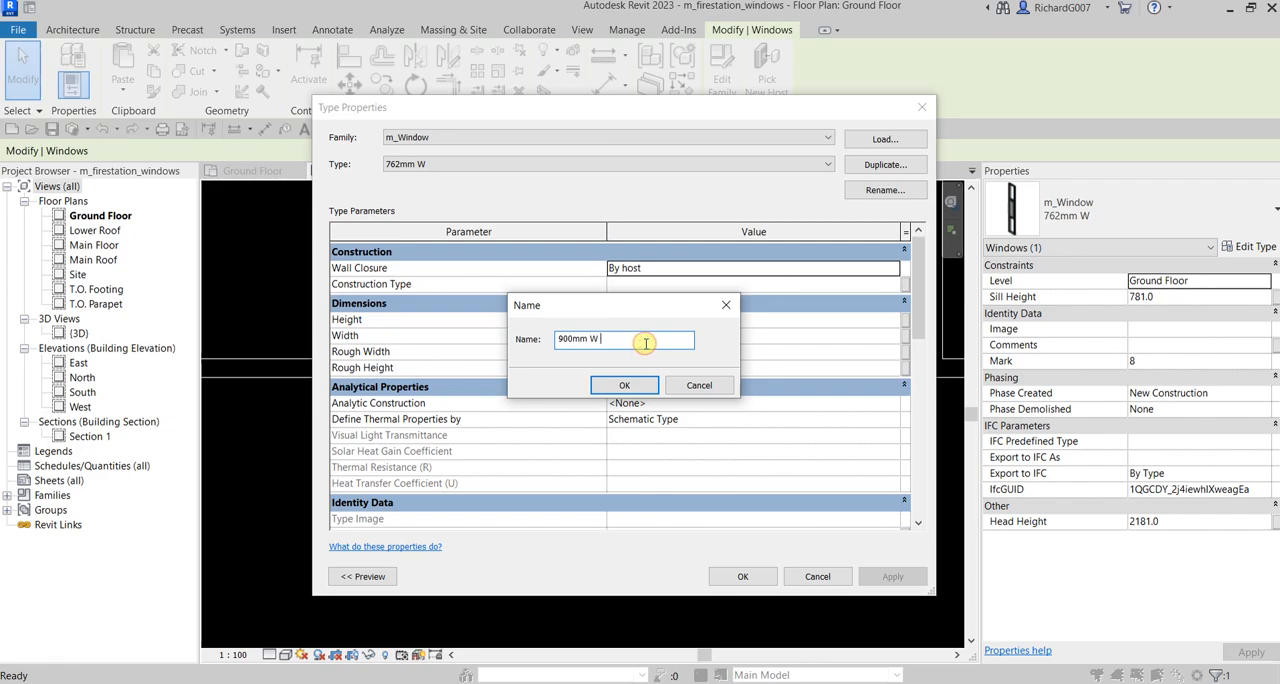
click(630, 385)
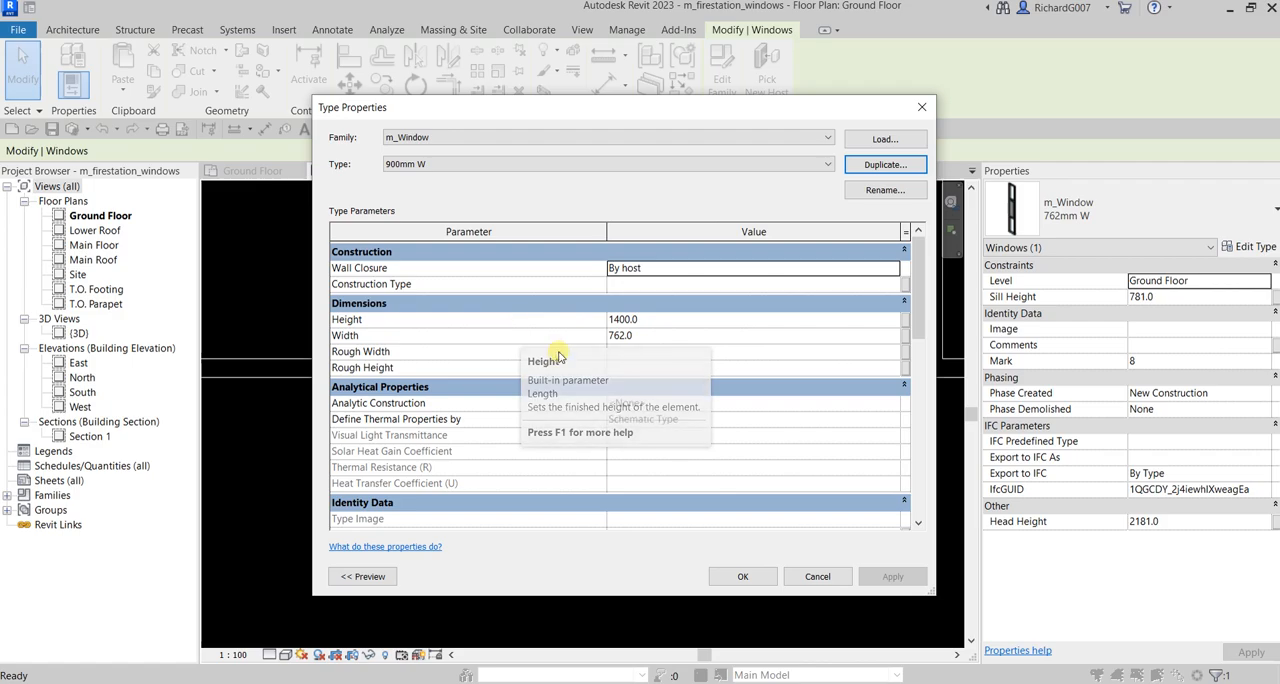
Set the 900mm W type's width to 900 mm and apply the type to the selected window
click(643, 338)
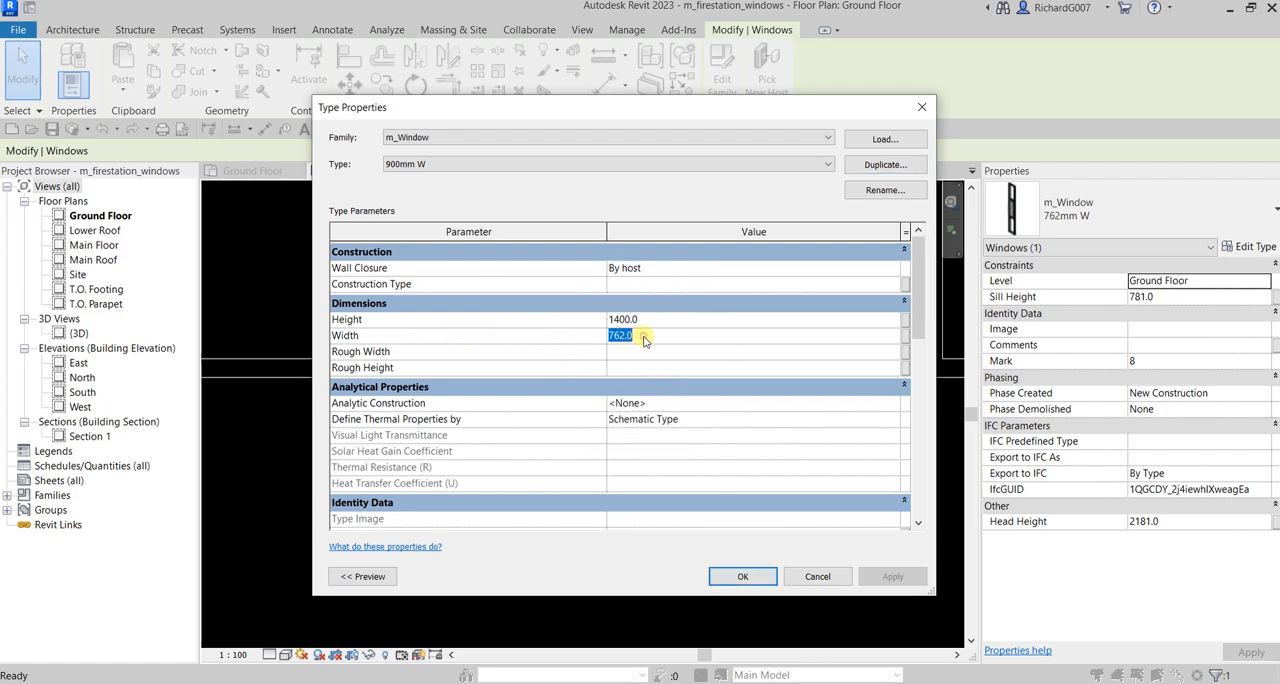
text(900)
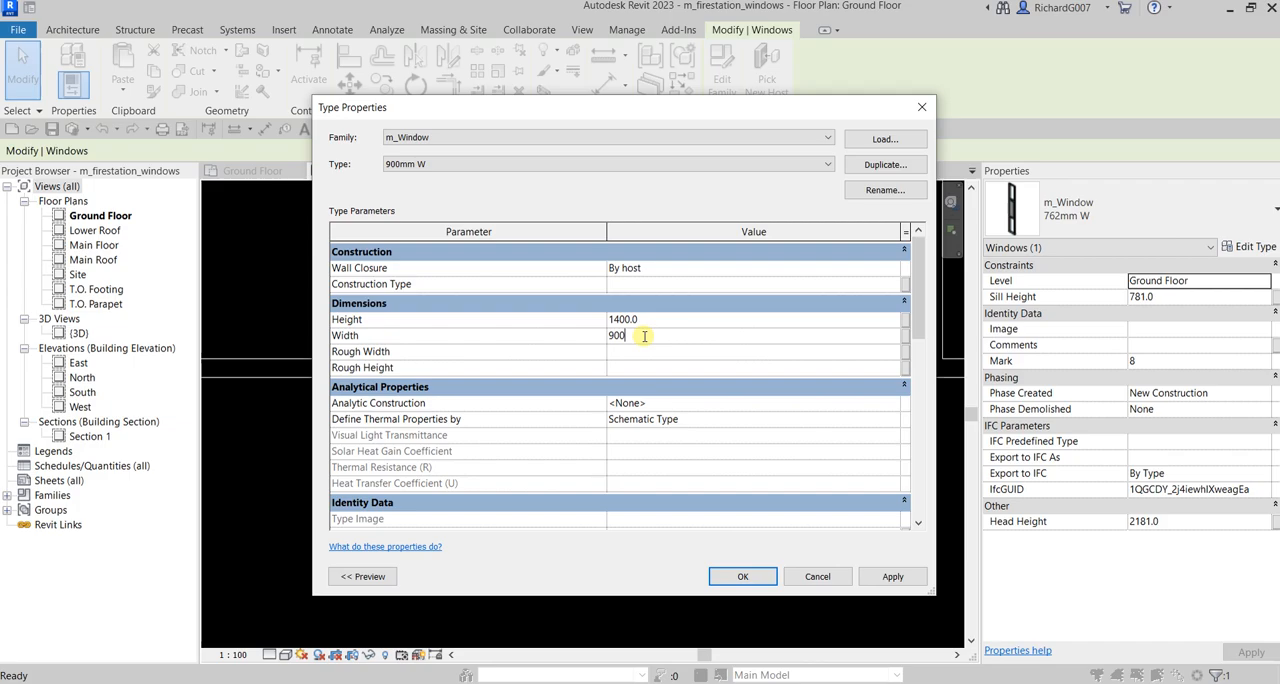
click(400, 168)
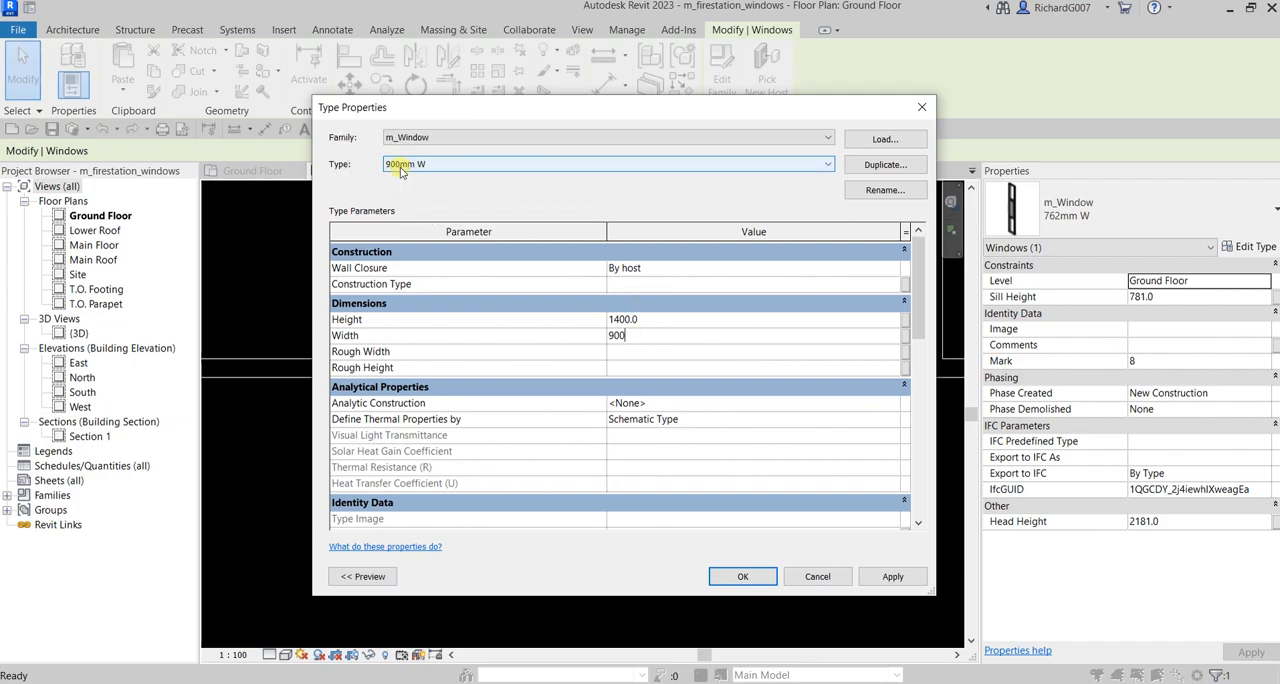
click(737, 577)
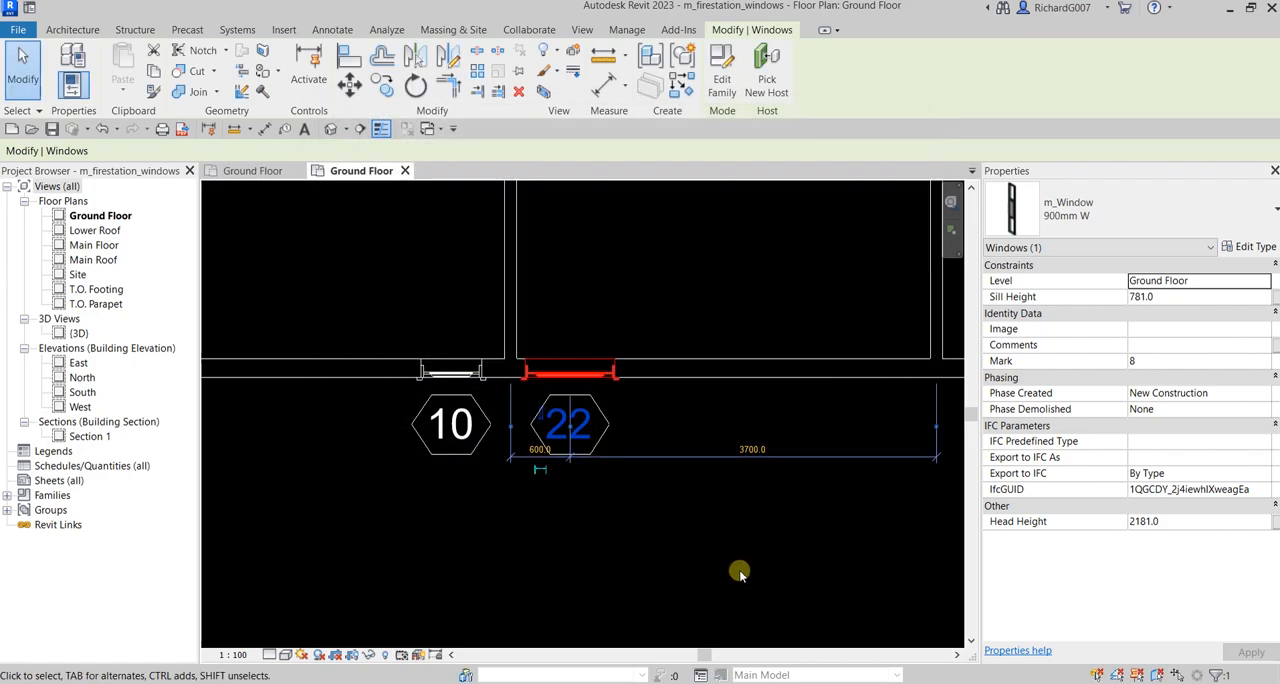
Nudge the 900mm W window east along the wall to 780 mm from the partition
scroll(590, 403, up, 2)
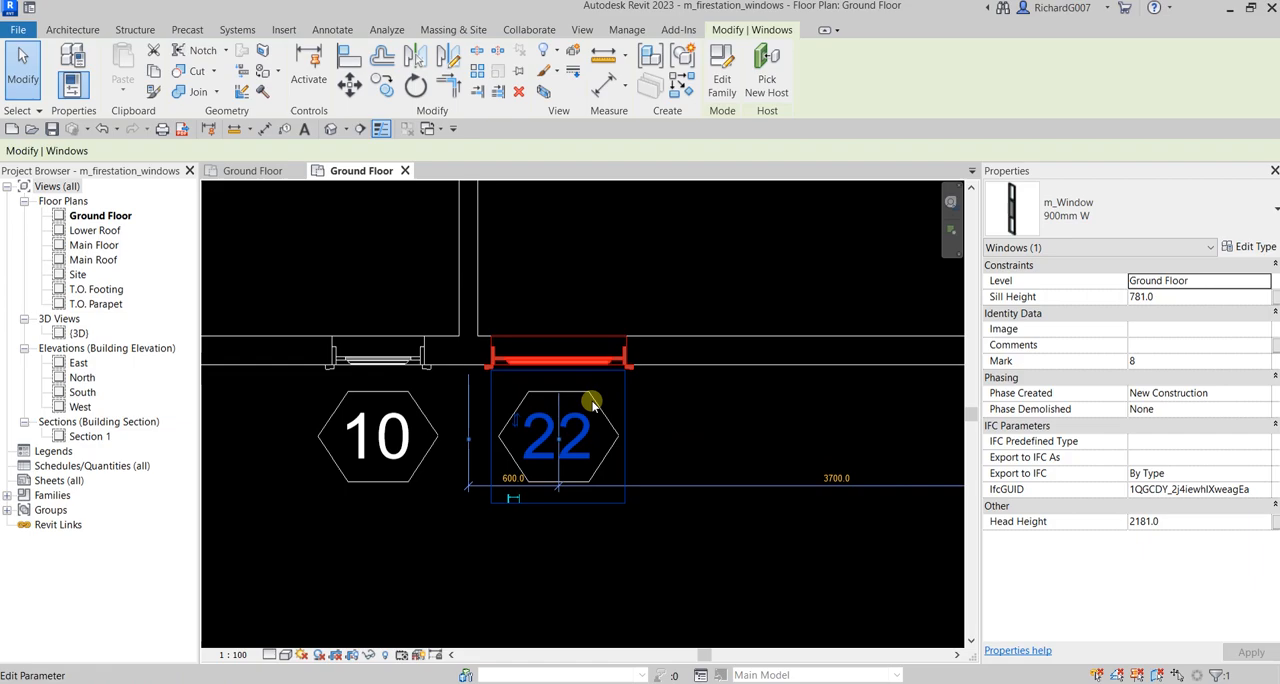
key(Right)
key(Right)
key(Right)
key(Right)
key(Right)
key(Right)
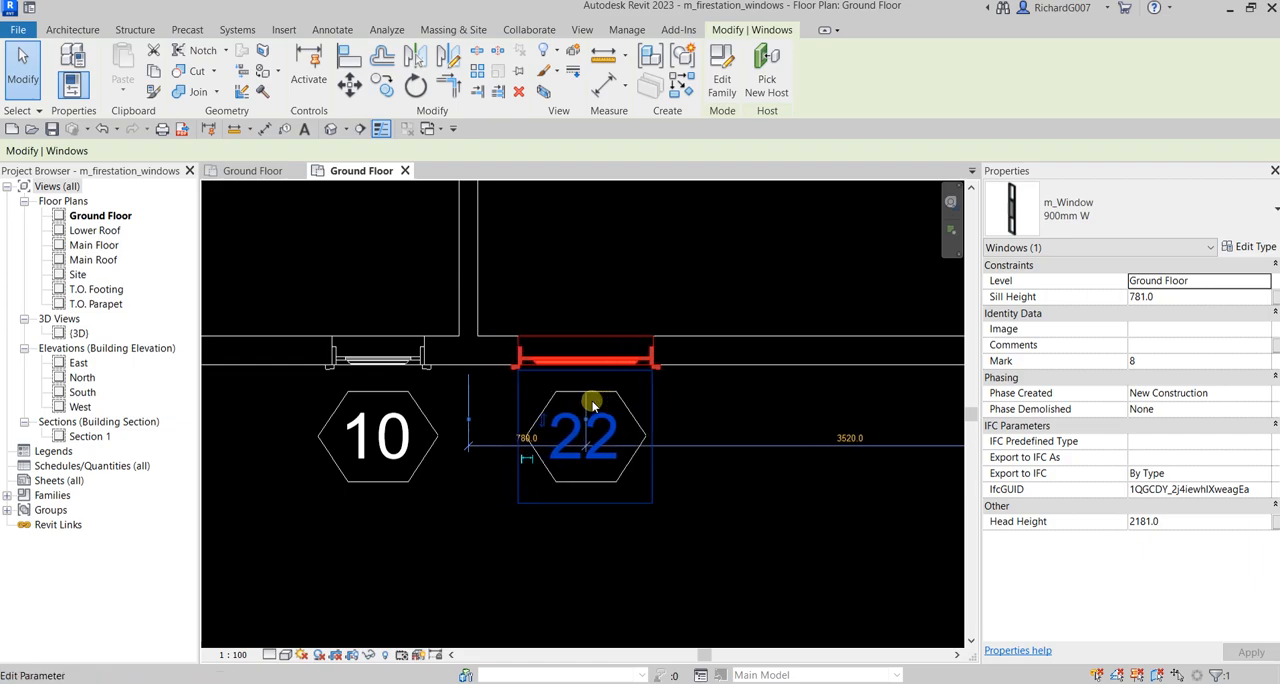
click(688, 594)
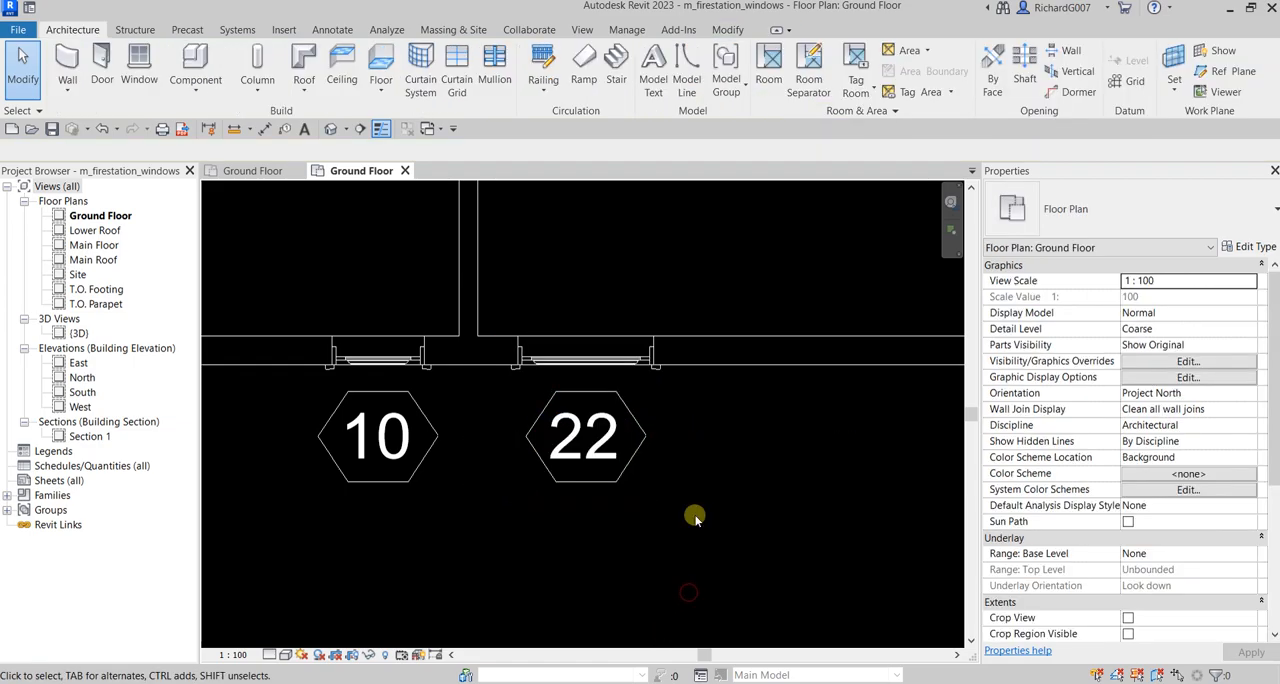
Place a tagged m_Window 900mm W in the south exterior wall, 2420 mm east of window 22 and 1100 mm from the east partition
click(139, 66)
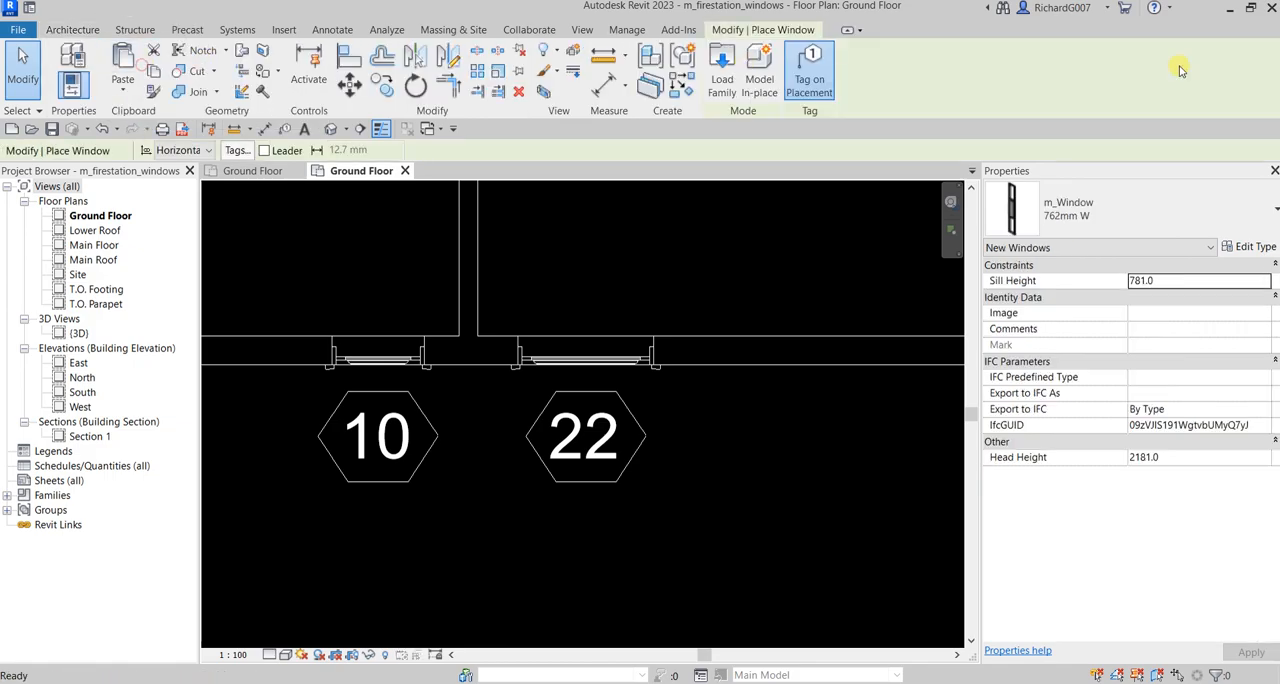
click(1121, 206)
click(1052, 556)
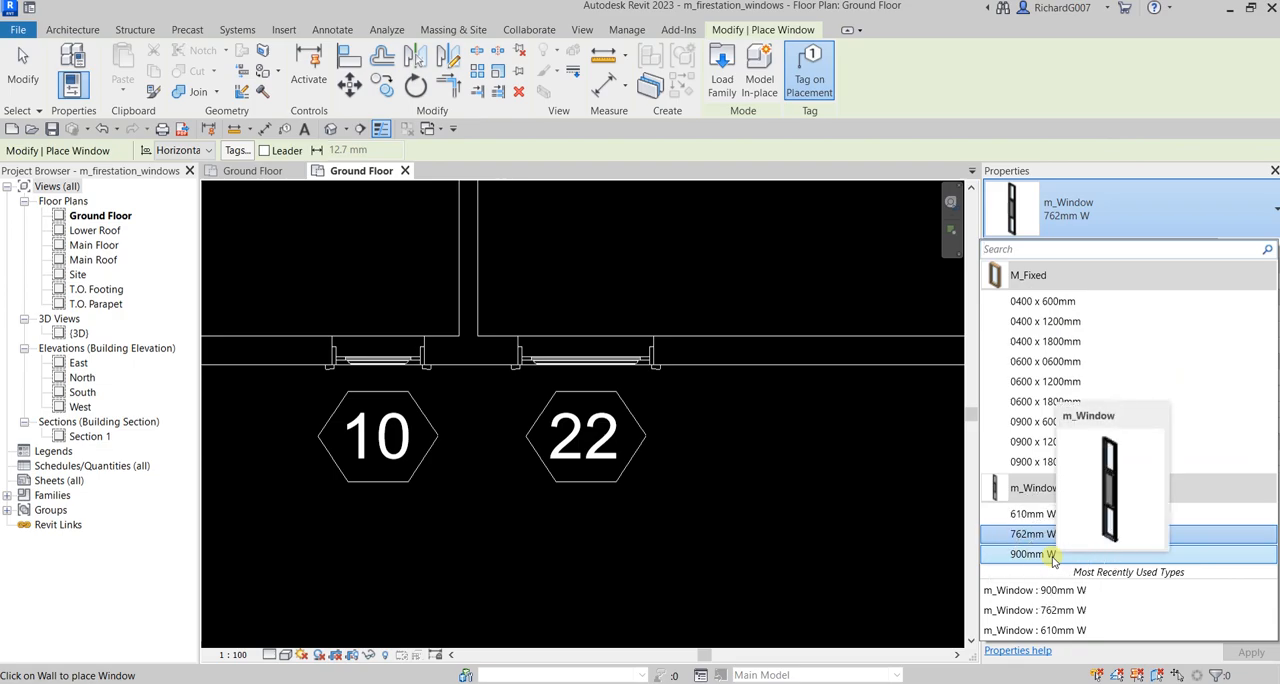
click(1052, 556)
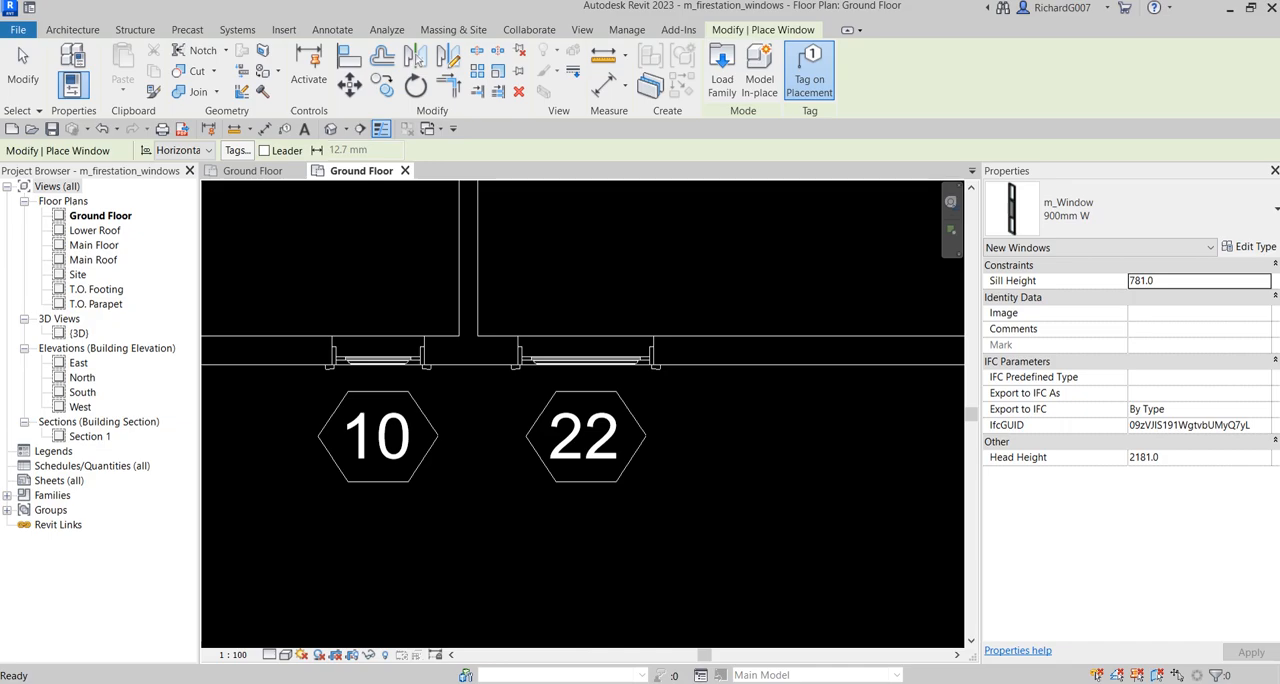
scroll(734, 514, down, 5)
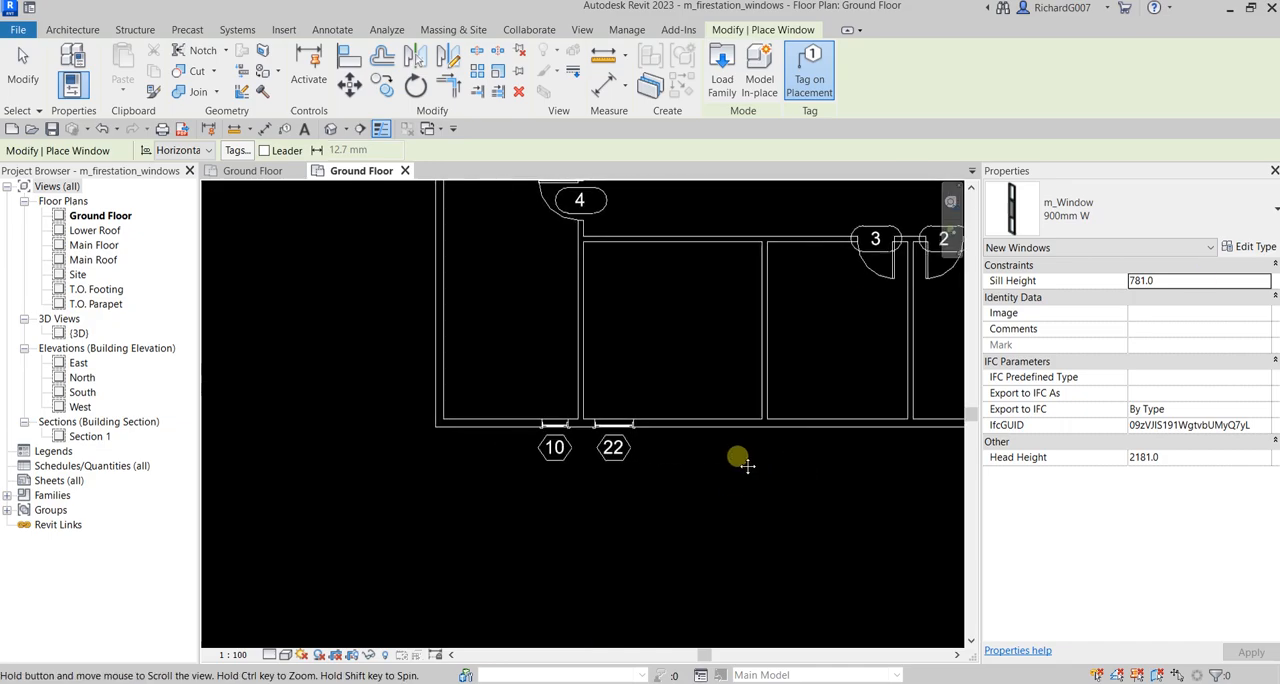
scroll(746, 465, up, 2)
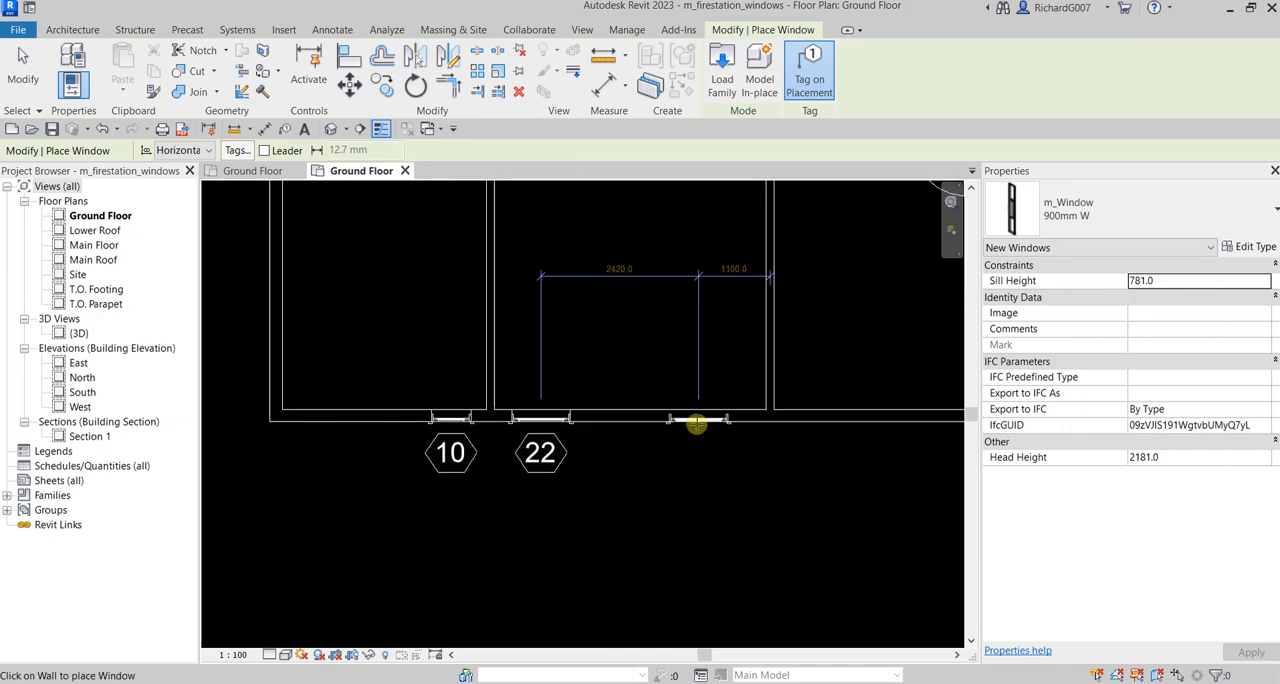
click(697, 423)
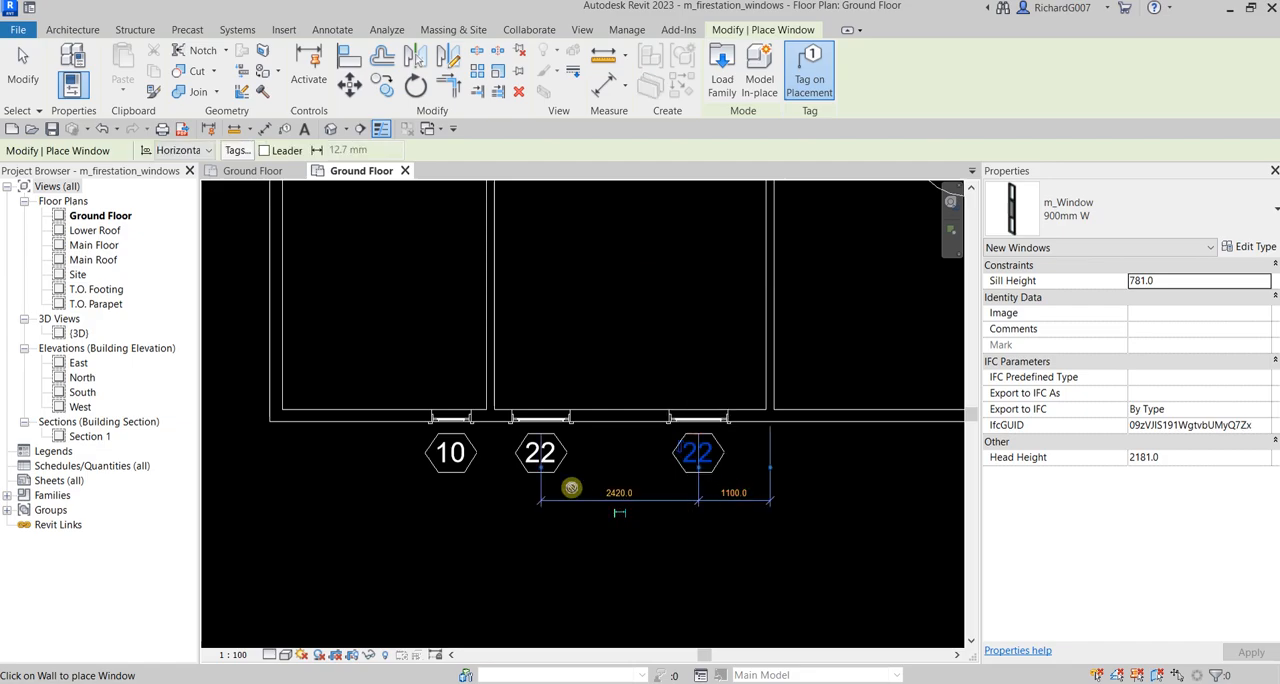
click(23, 78)
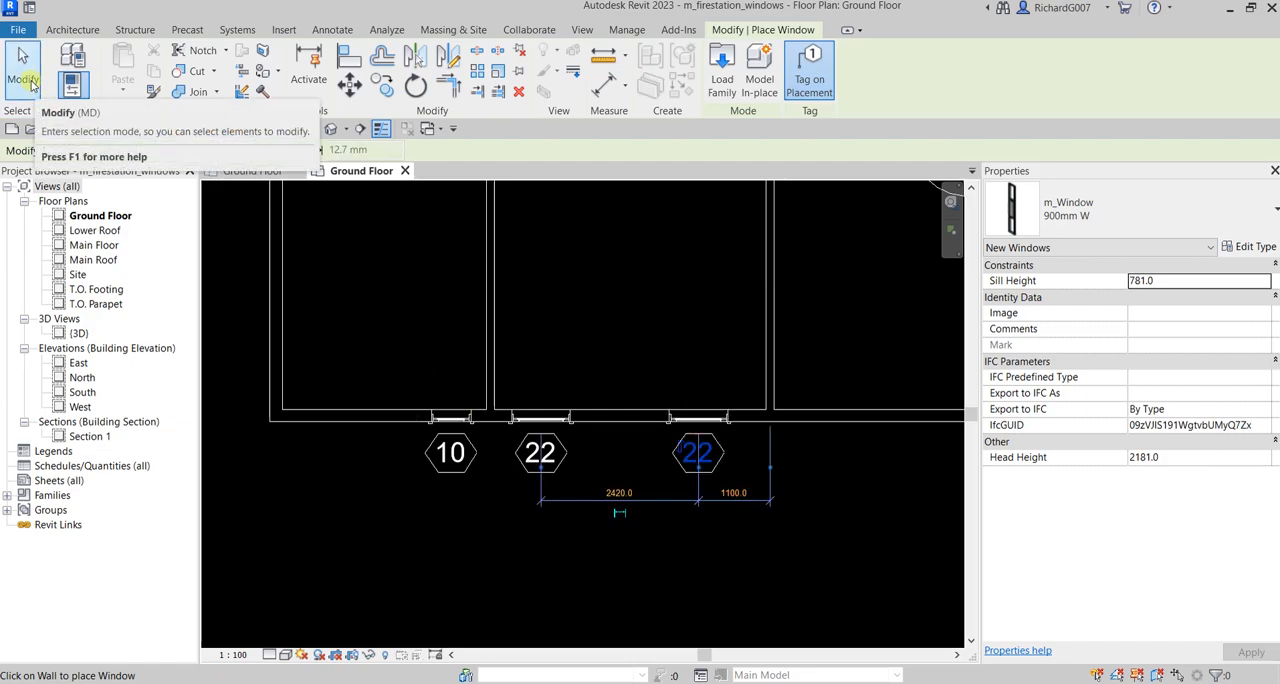
scroll(514, 443, down, 3)
middle_drag(576, 356, 529, 414)
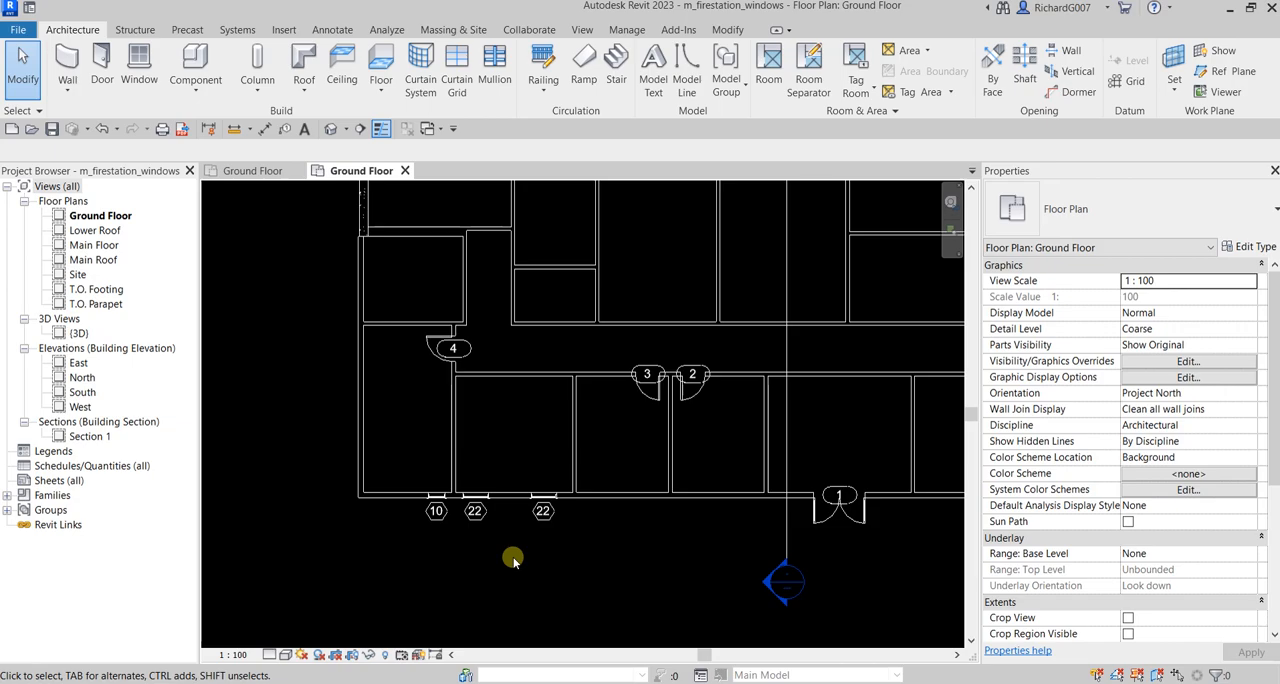
click(19, 31)
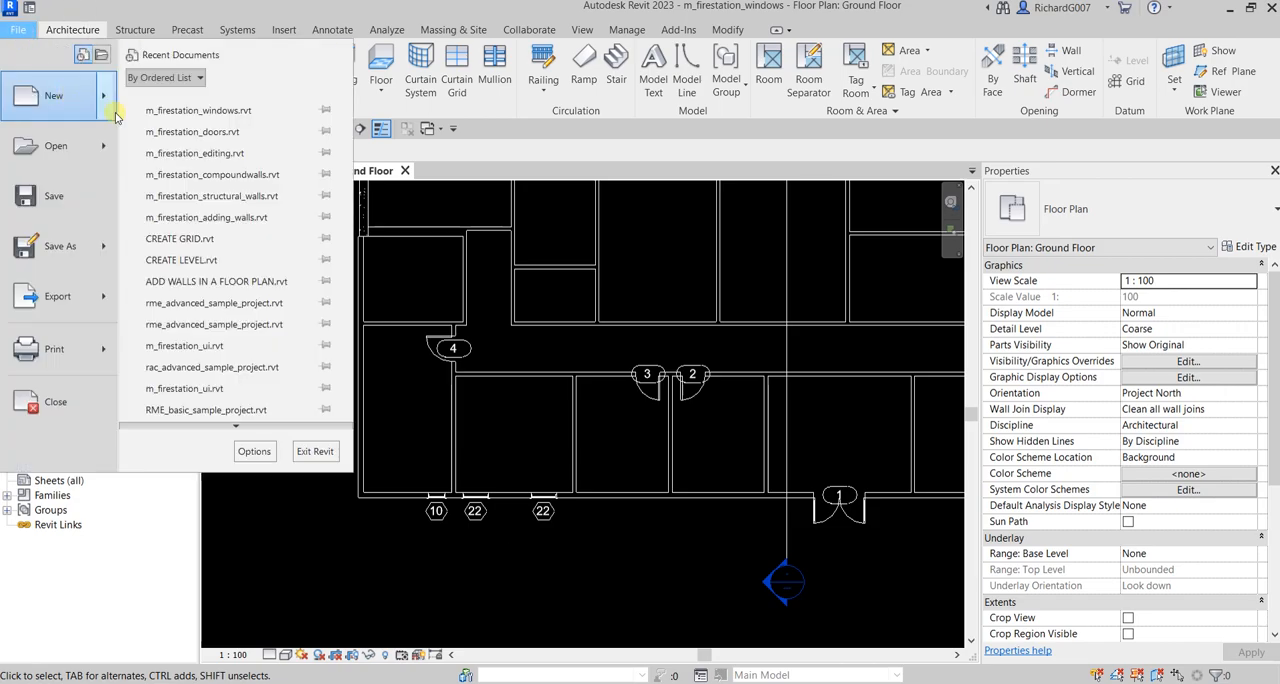
mouse_move(110, 100)
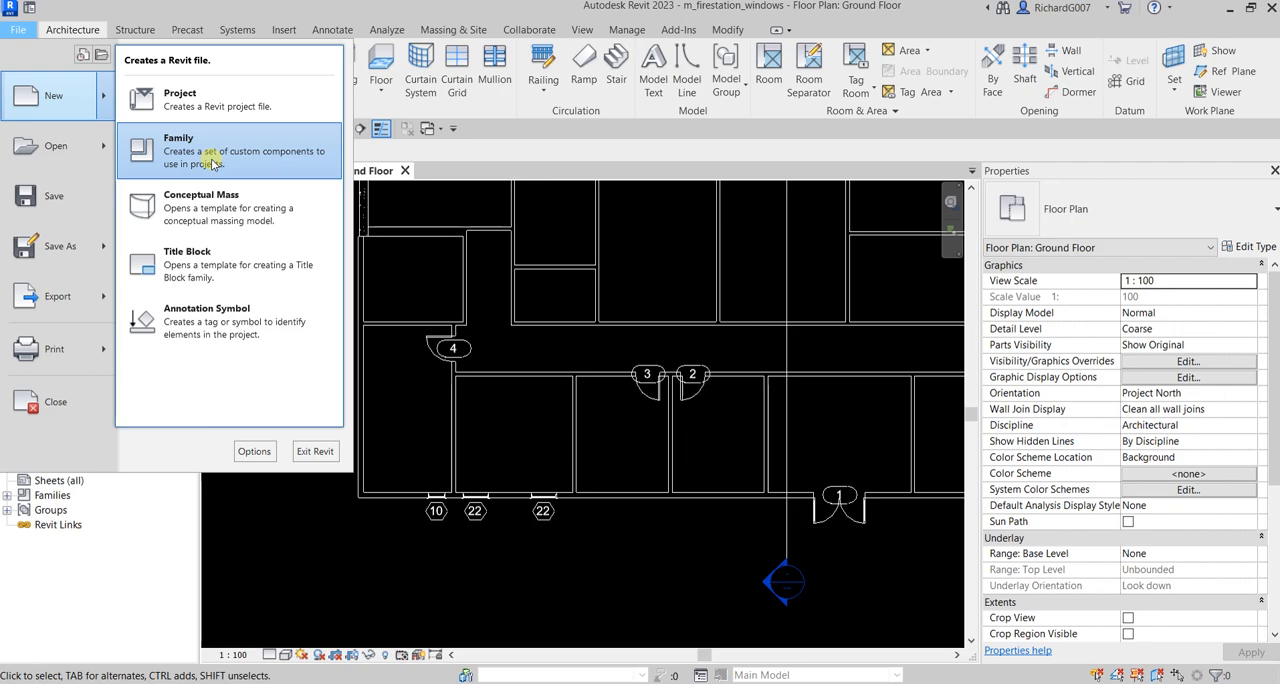
click(526, 424)
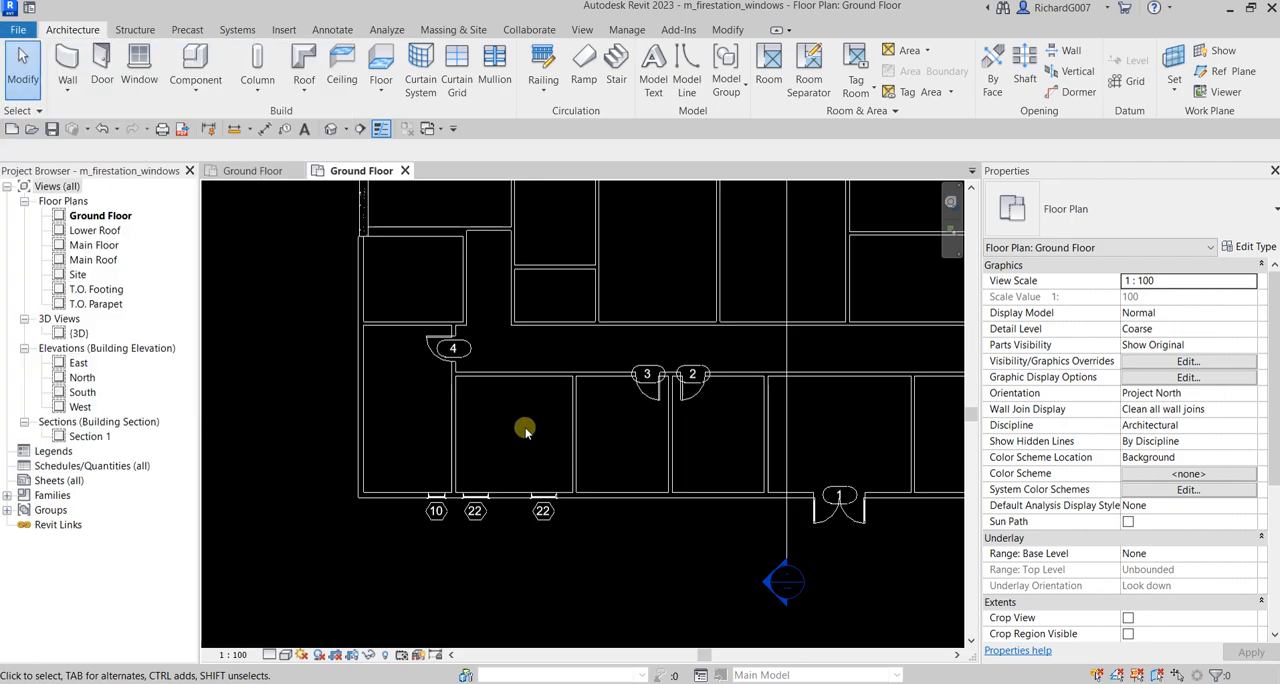
Open the default 3D view with shaded display and examine the placed windows in the exterior siding wall
click(330, 128)
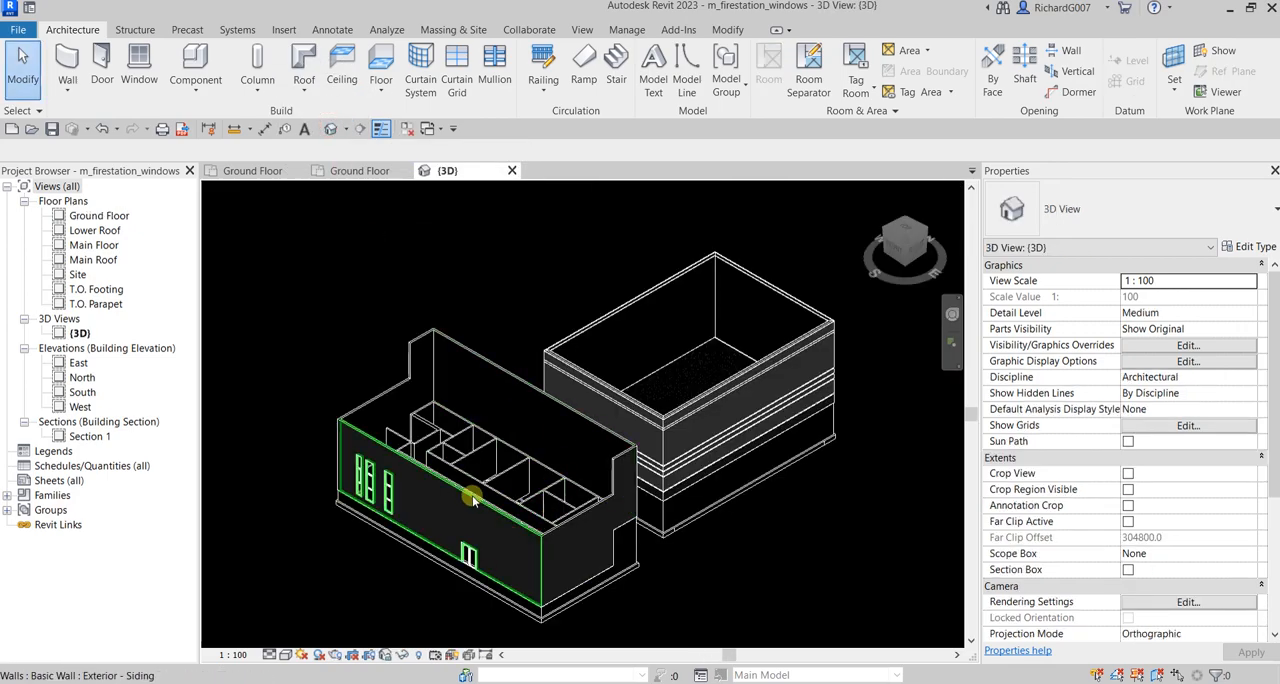
key(d)
scroll(390, 503, up, 3)
mouse_move(506, 522)
shift+middle_down()
mouse_move(518, 537)
mouse_move(506, 588)
mouse_move(471, 523)
shift+middle_up()
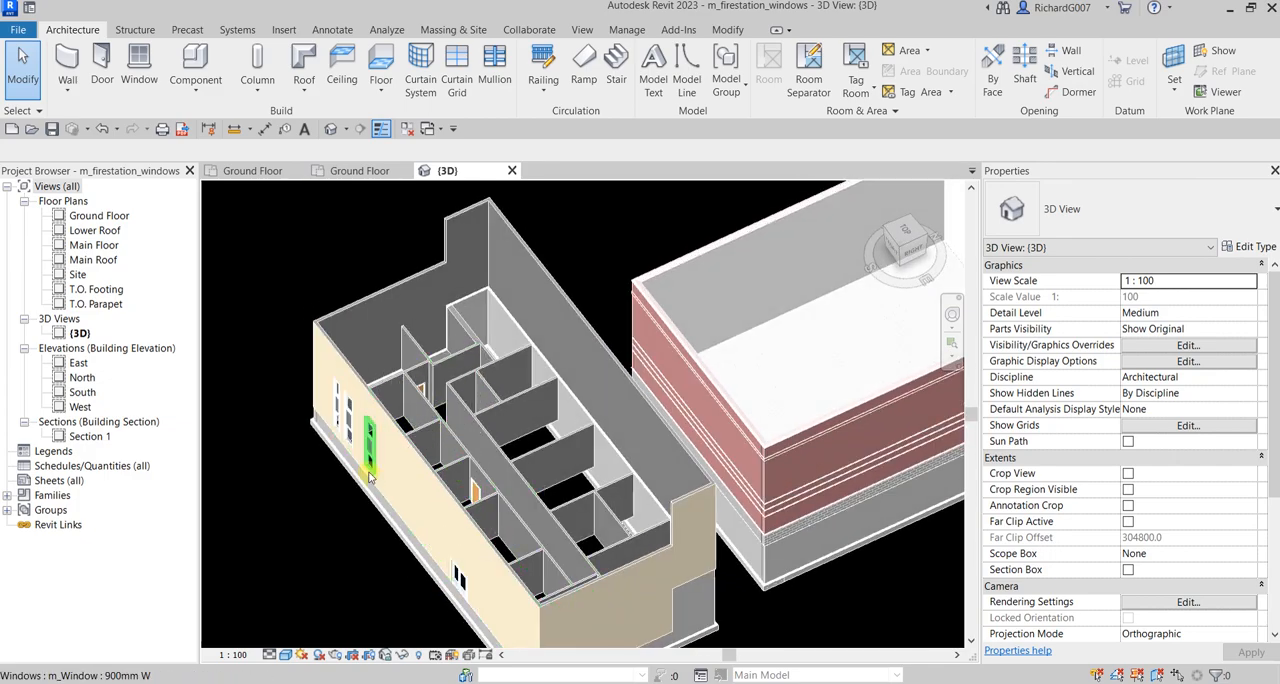
scroll(448, 540, down, 2)
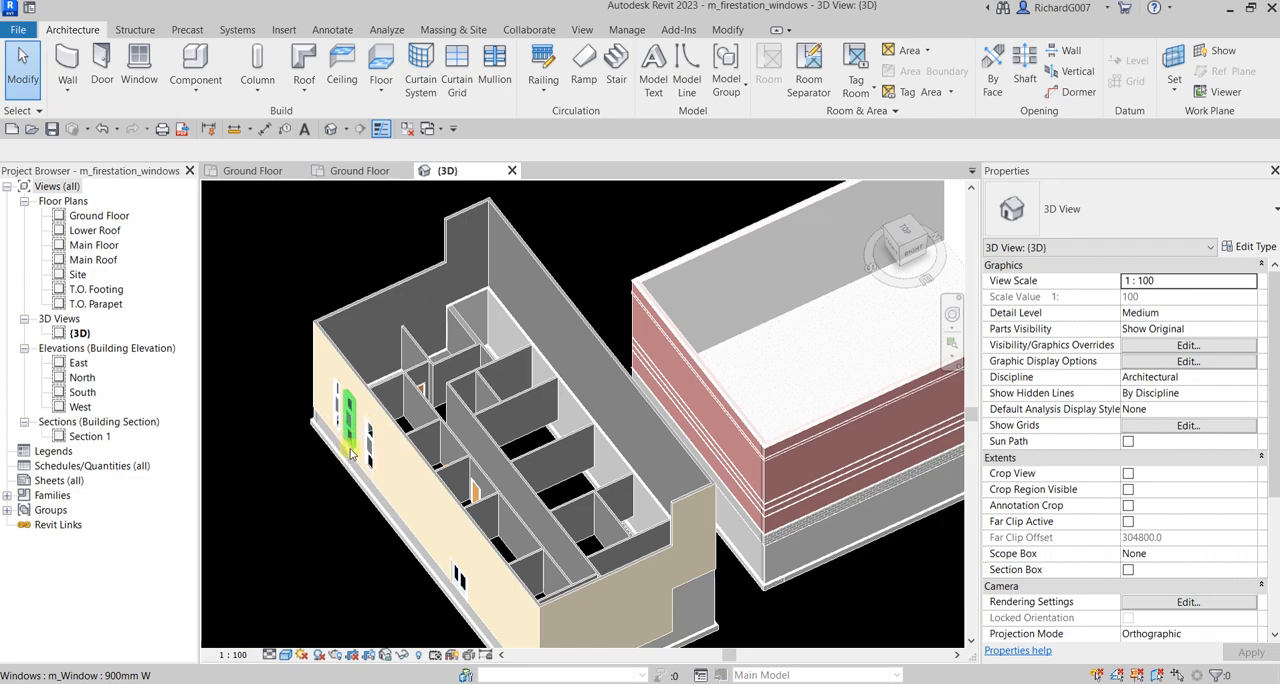
shift+middle_drag(390, 468, 868, 350)
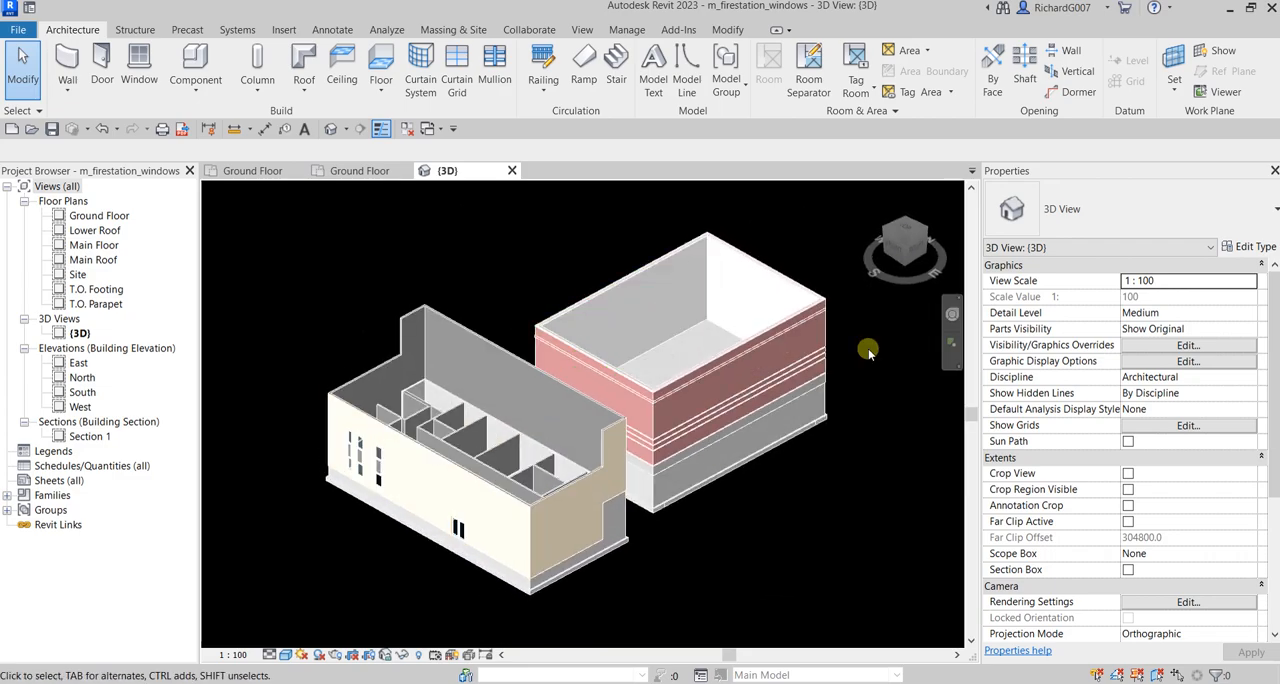